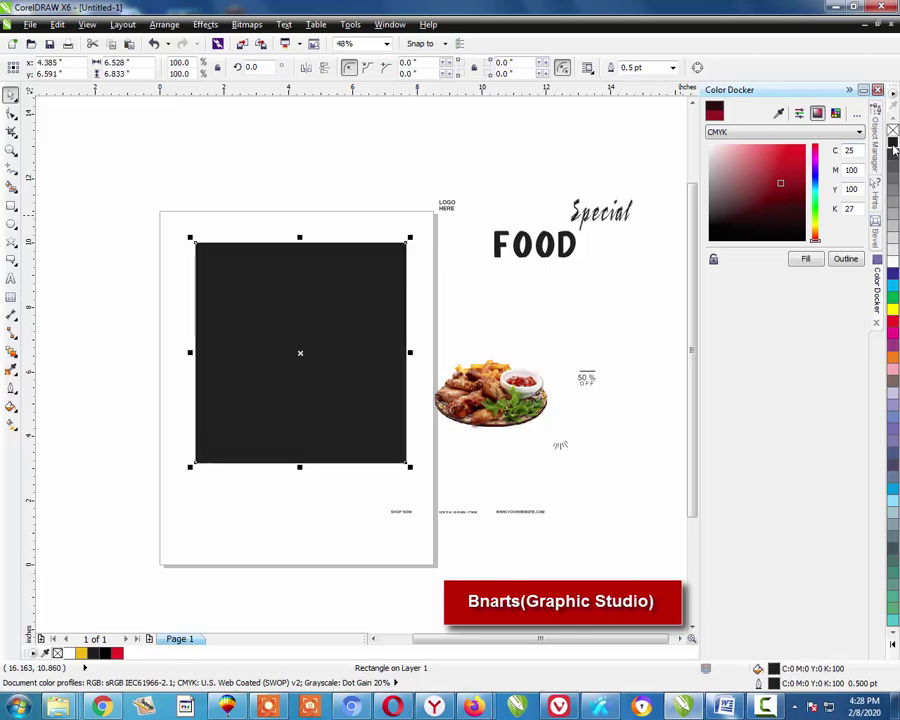
# - Remove the dark rectangle's outline and centre the food plate image on it, in front of the rectangle
pyautogui.rightClick(894, 131)
pyautogui.click(582, 420)
pyautogui.click(516, 392)
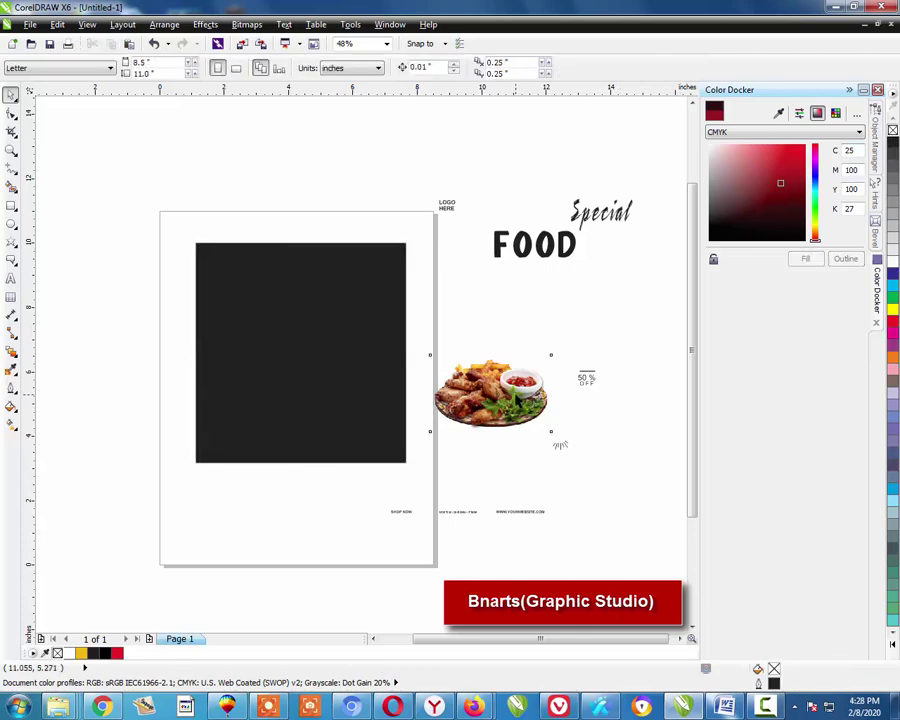
pyautogui.keyDown('shift'); pyautogui.click(365, 361); pyautogui.keyUp('shift')
pyautogui.press('c')
pyautogui.moveTo(468, 299); pyautogui.dragTo(140, 465)
pyautogui.hotkey('shift', 'pageup')
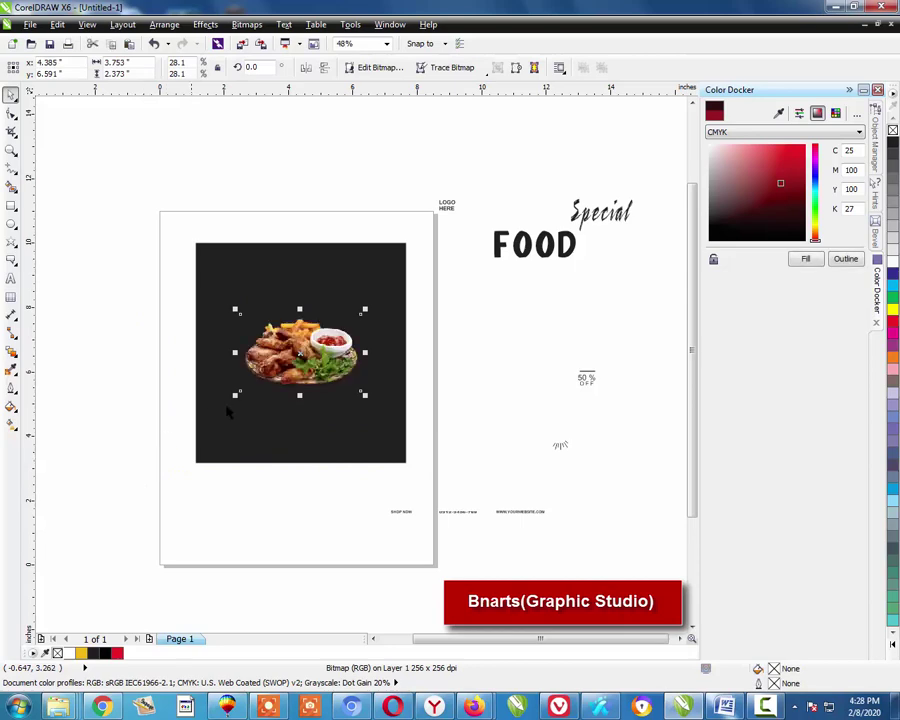
pyautogui.press('Escape')
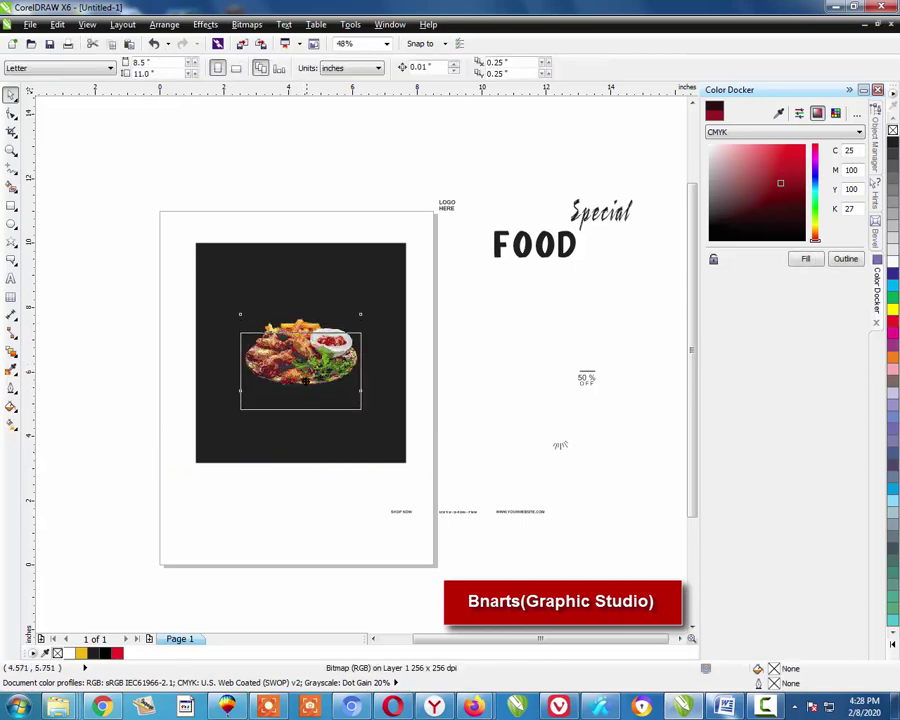
# - Shift the food plate slightly down on the dark rectangle and enlarge it to about 31.6% scale, about 4.21 in wide
pyautogui.click(333, 338)
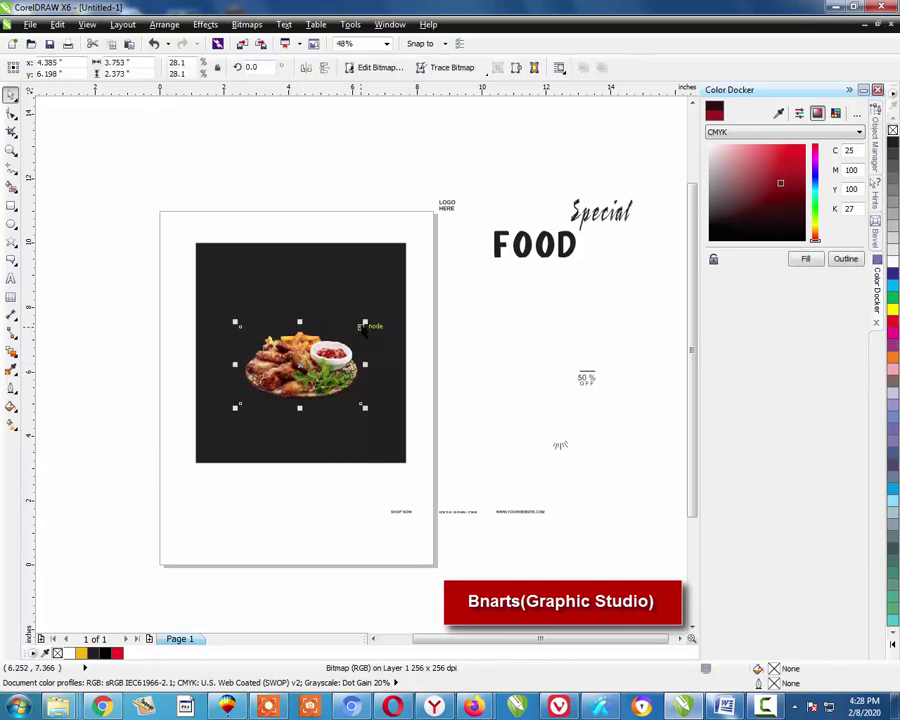
pyautogui.moveTo(363, 328)
pyautogui.mouseDown()
pyautogui.moveTo(376, 317)
pyautogui.moveTo(370, 310)
pyautogui.moveTo(370, 318)
pyautogui.mouseUp()
pyautogui.press('Escape')
# - Place the FOOD text in white above the plate and enlarge it to about 98.8 pt
pyautogui.moveTo(503, 248); pyautogui.dragTo(276, 284)
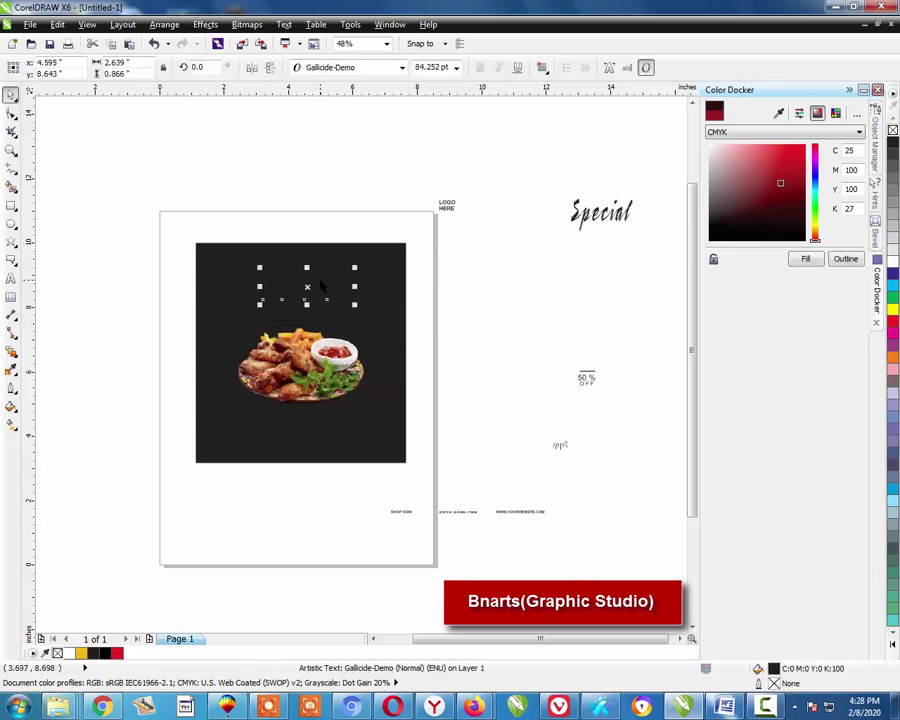
pyautogui.click(894, 263)
pyautogui.press('Escape')
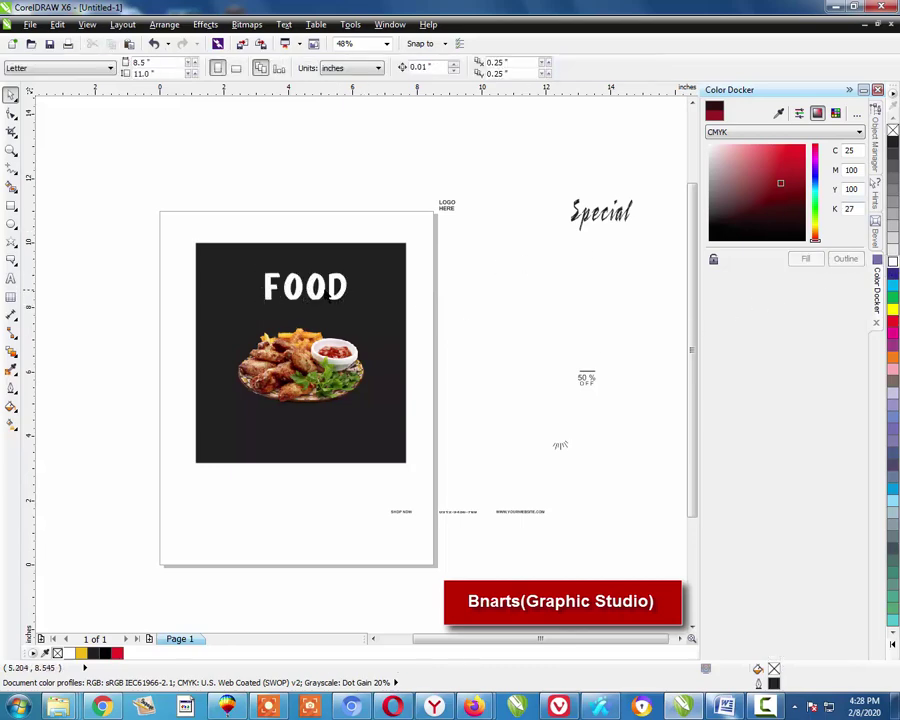
pyautogui.click(330, 288)
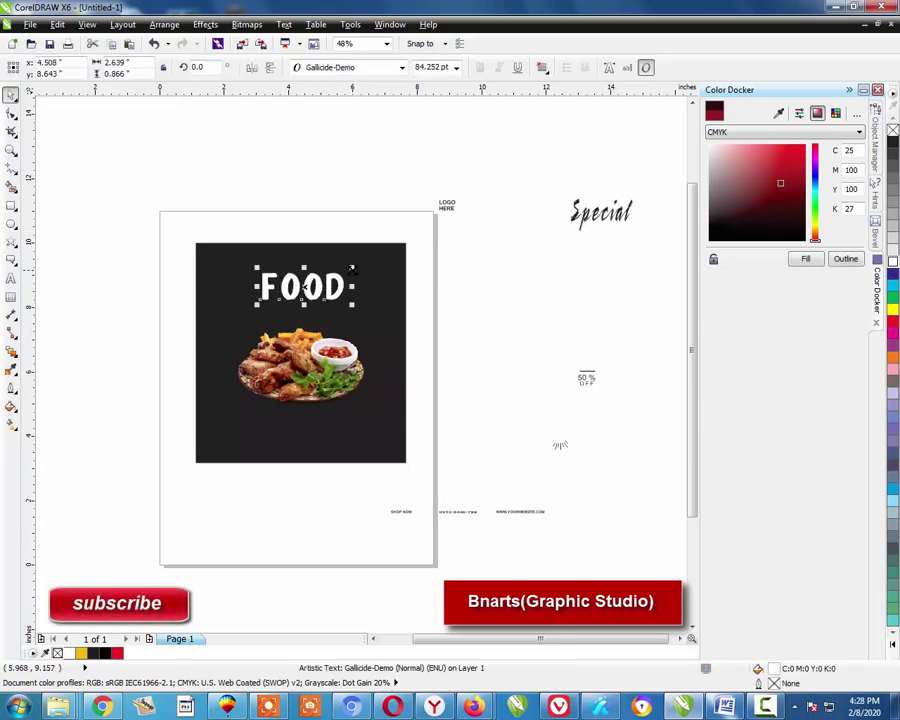
pyautogui.moveTo(352, 269); pyautogui.dragTo(360, 267)
# - Place the Special text in white overlapping the top of FOOD and enlarge it to about 87.2 pt
pyautogui.moveTo(586, 215); pyautogui.dragTo(291, 265)
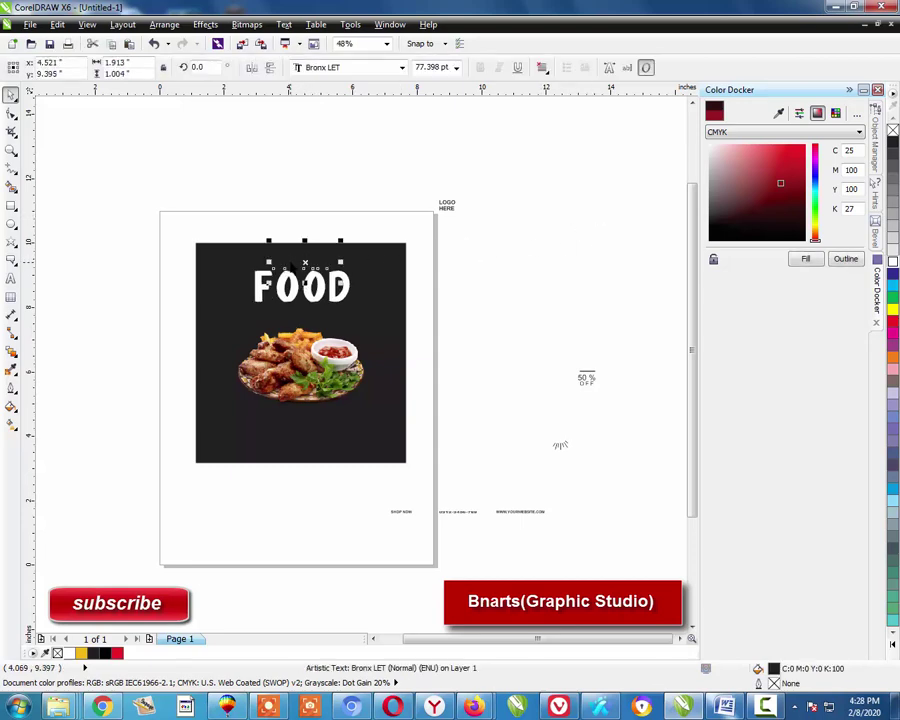
pyautogui.click(410, 294)
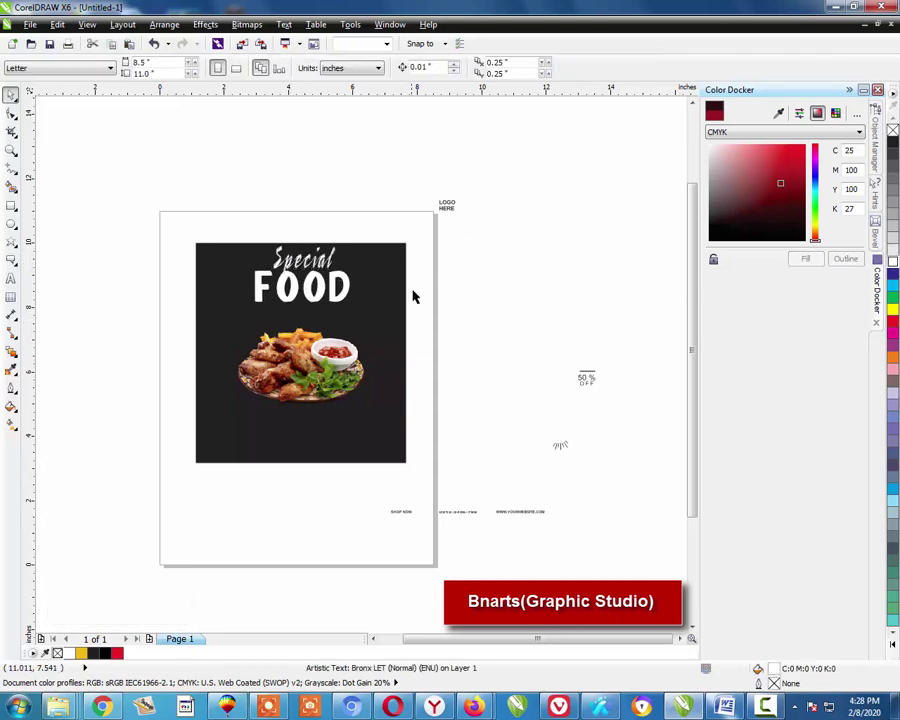
pyautogui.scroll(2, 204, 357)
pyautogui.click(369, 269)
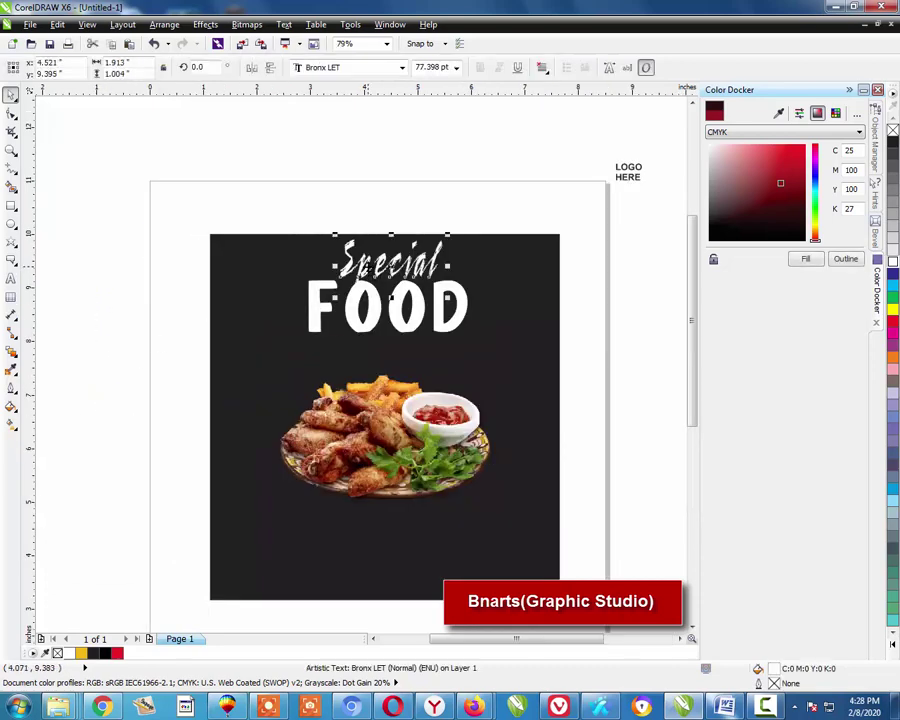
pyautogui.moveTo(368, 269)
pyautogui.mouseDown()
pyautogui.moveTo(356, 295)
pyautogui.moveTo(371, 279)
pyautogui.mouseUp()
pyautogui.moveTo(439, 243); pyautogui.dragTo(456, 280)
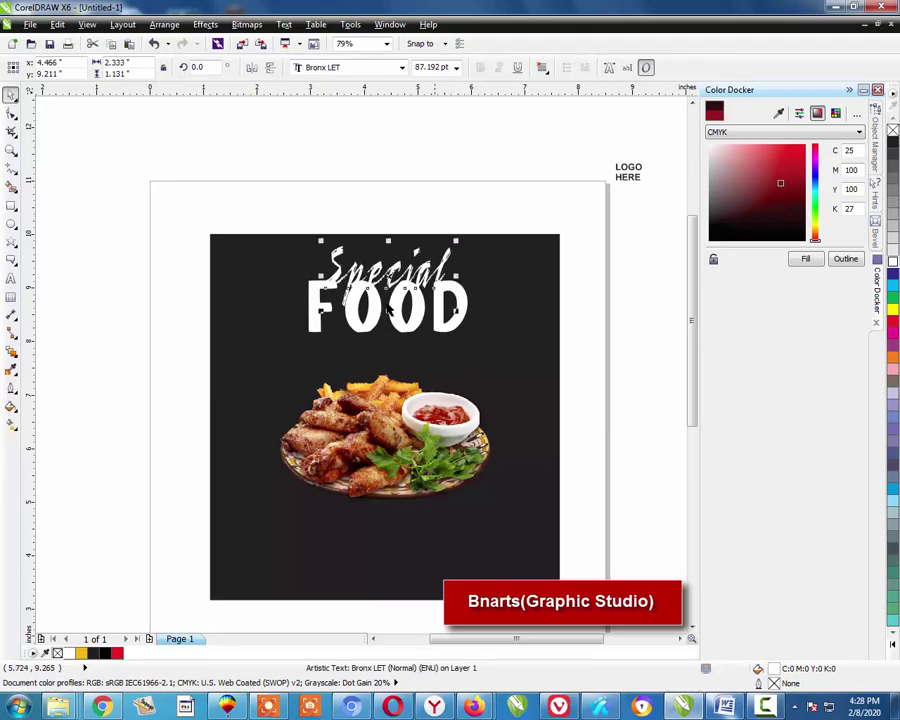
# - Centre the Special text horizontally on the FOOD text
pyautogui.keyDown('shift'); pyautogui.click(357, 325); pyautogui.keyUp('shift')
pyautogui.press('c')
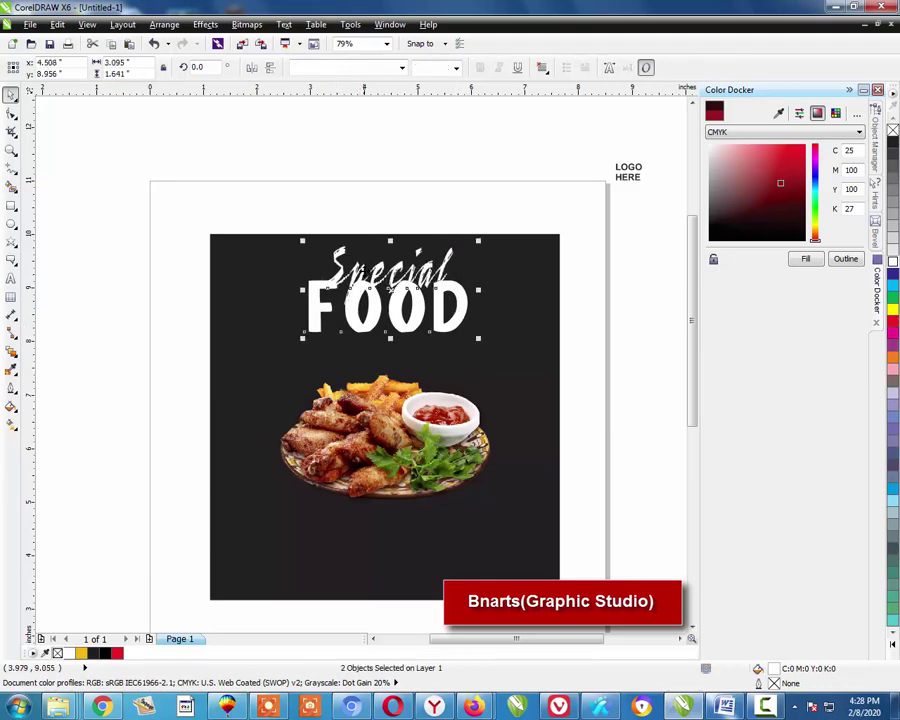
pyautogui.press('Escape')
# - Give the Special text a uniform CMYK fill of C 4, M 28, Y 100, K 0
pyautogui.click(362, 271)
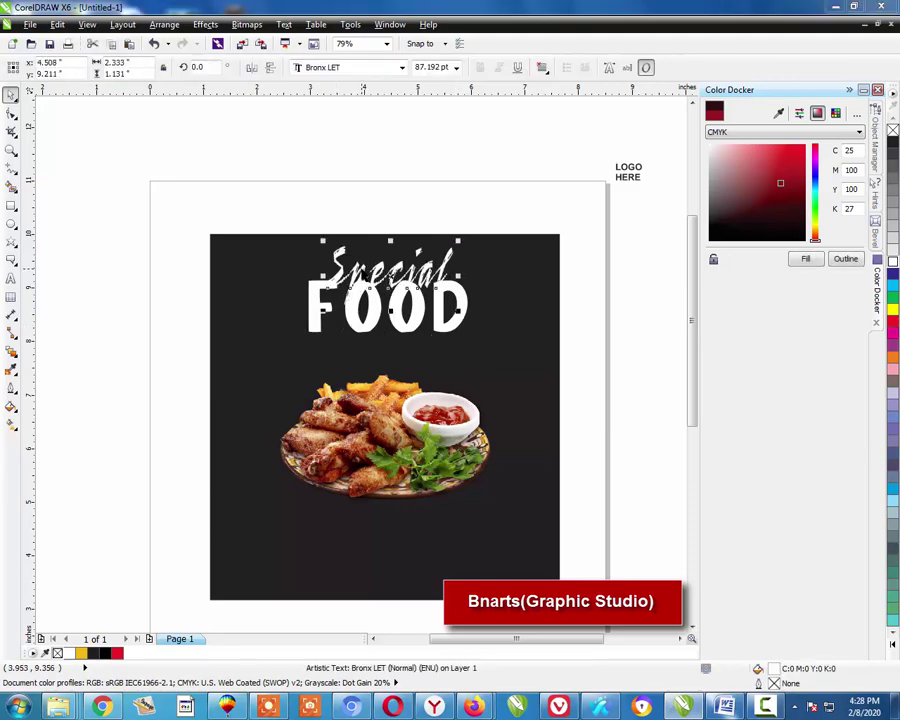
pyautogui.hotkey('shift', 'F11')
pyautogui.click(416, 231)
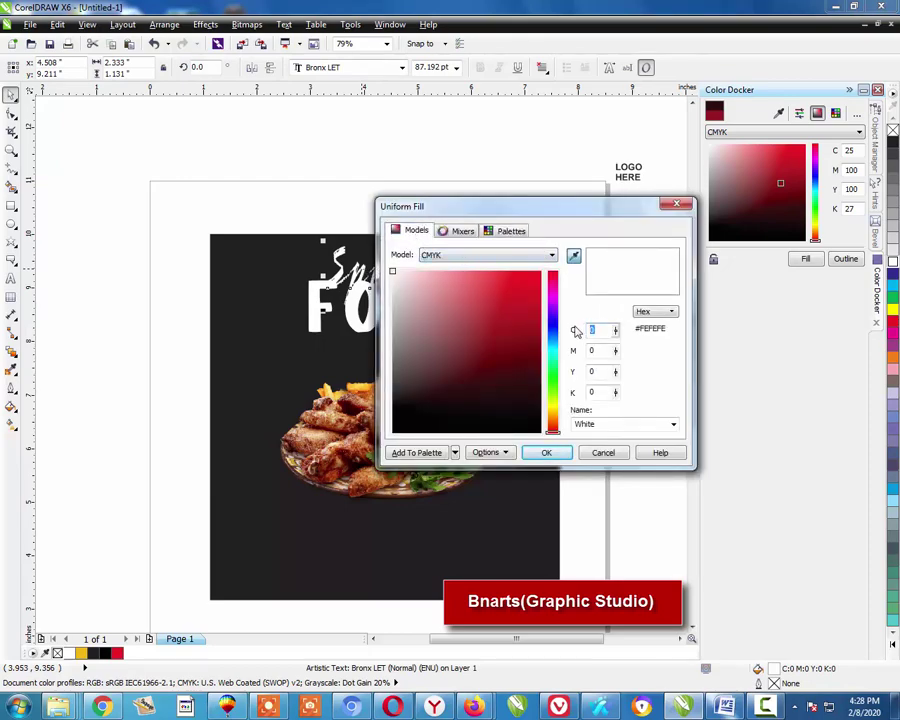
pyautogui.write('4')
pyautogui.press('Tab')
pyautogui.press('Tab')
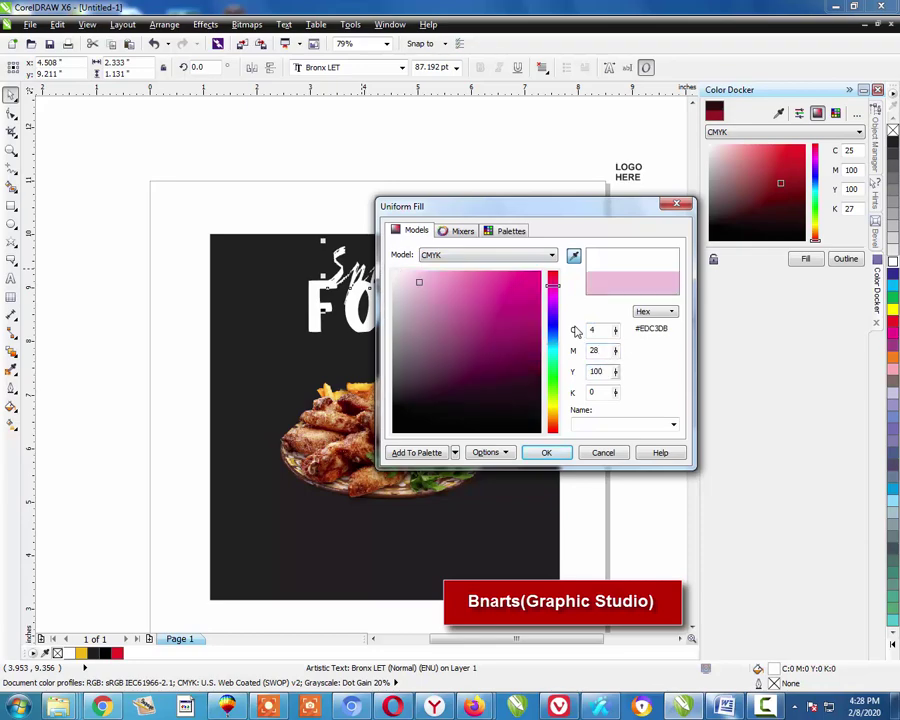
pyautogui.click(546, 453)
# - Move the Special text slightly lower over FOOD and stretch it a little wider
pyautogui.click(233, 212)
pyautogui.moveTo(233, 212); pyautogui.dragTo(603, 446)
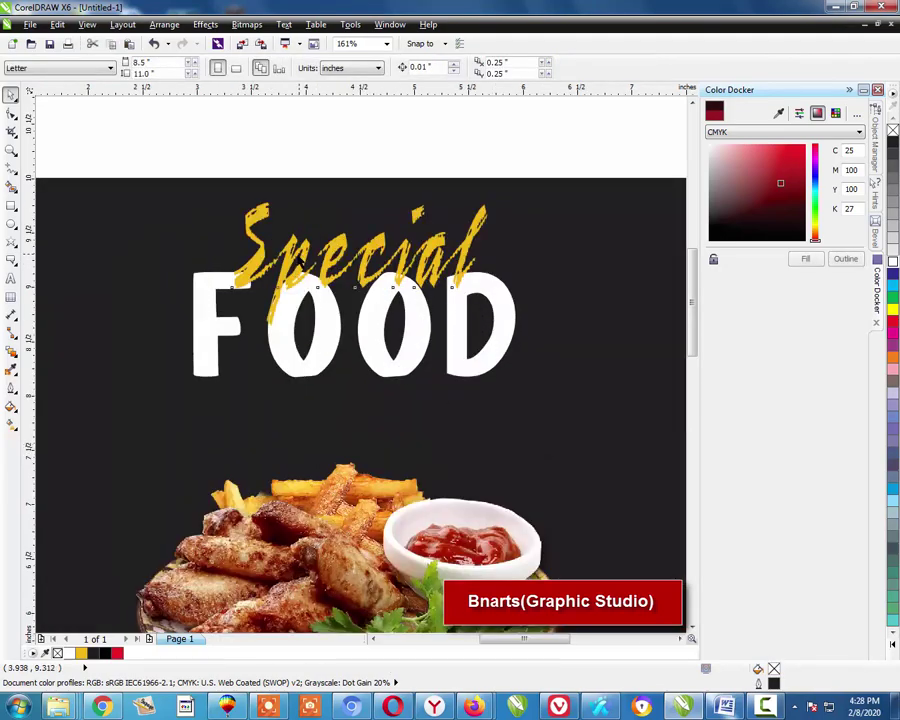
pyautogui.click(265, 235)
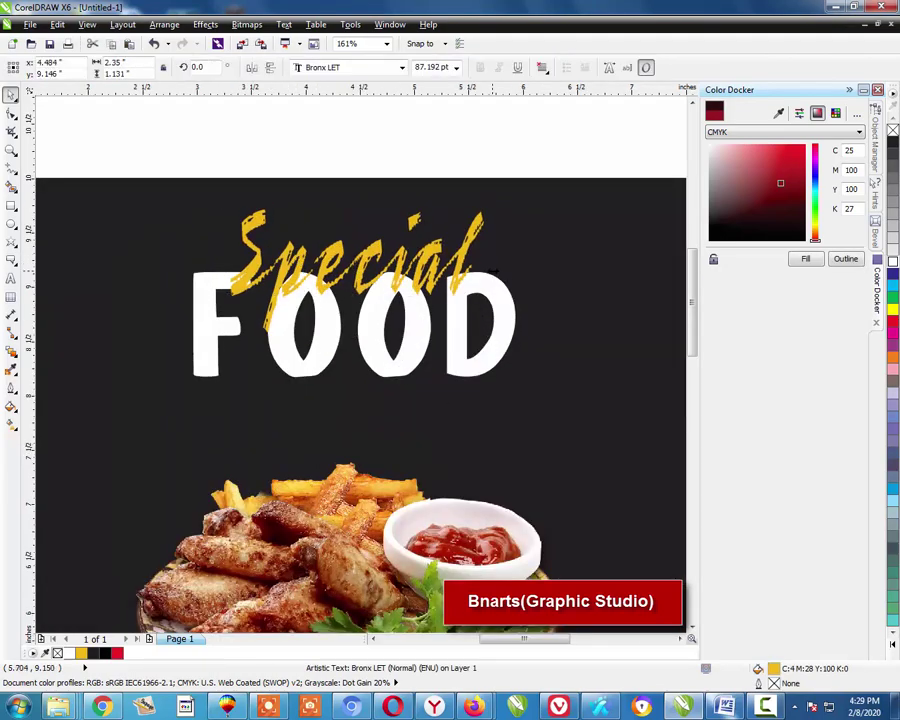
pyautogui.moveTo(488, 270); pyautogui.dragTo(495, 270)
pyautogui.click(510, 325)
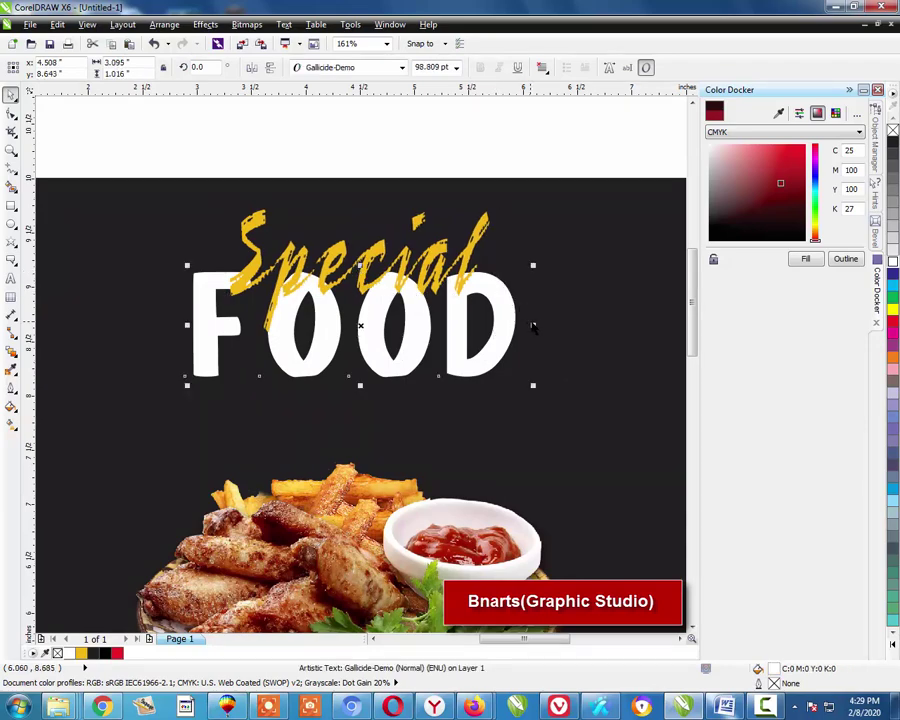
pyautogui.moveTo(532, 327); pyautogui.dragTo(524, 316)
pyautogui.scroll(-2, 520, 316)
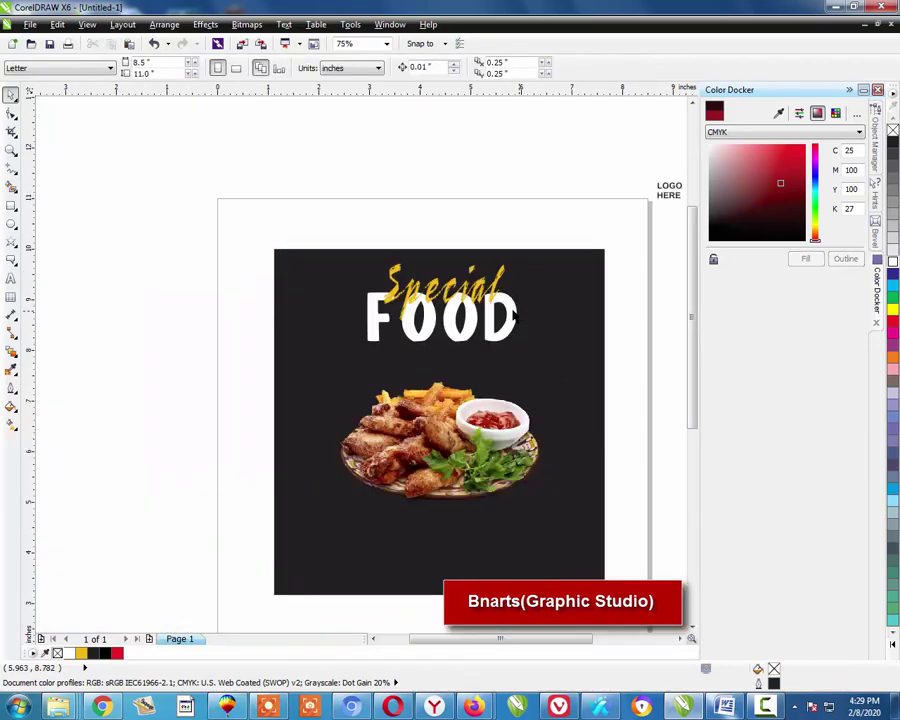
# - Group the Special and FOOD texts and move the group slightly down towards the plate
pyautogui.moveTo(335, 234); pyautogui.dragTo(560, 363)
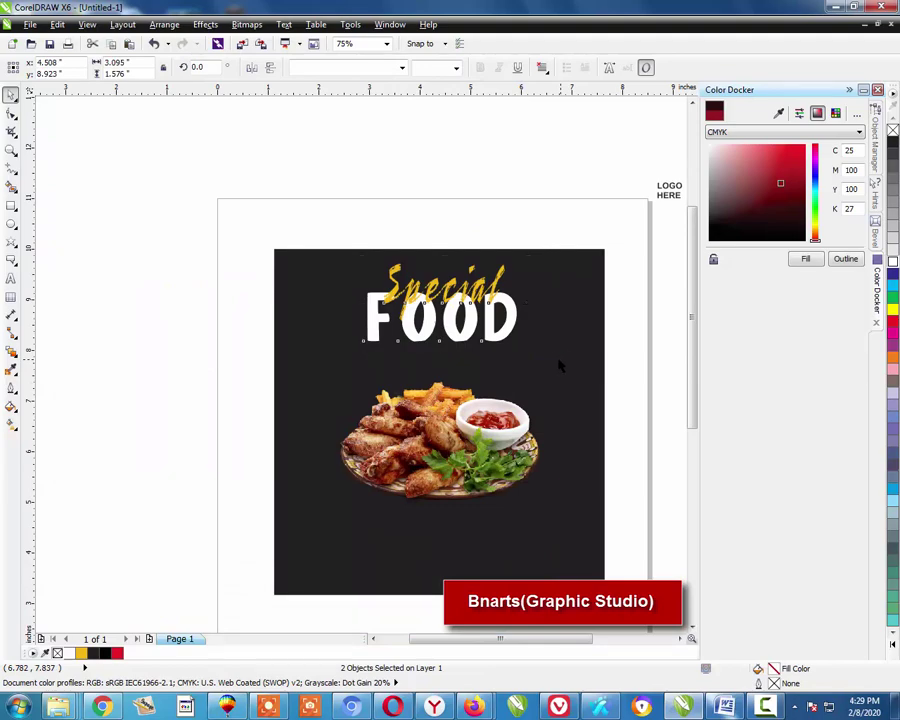
pyautogui.hotkey('ctrl', 'g')
pyautogui.moveTo(447, 308); pyautogui.dragTo(450, 322)
pyautogui.click(455, 322)
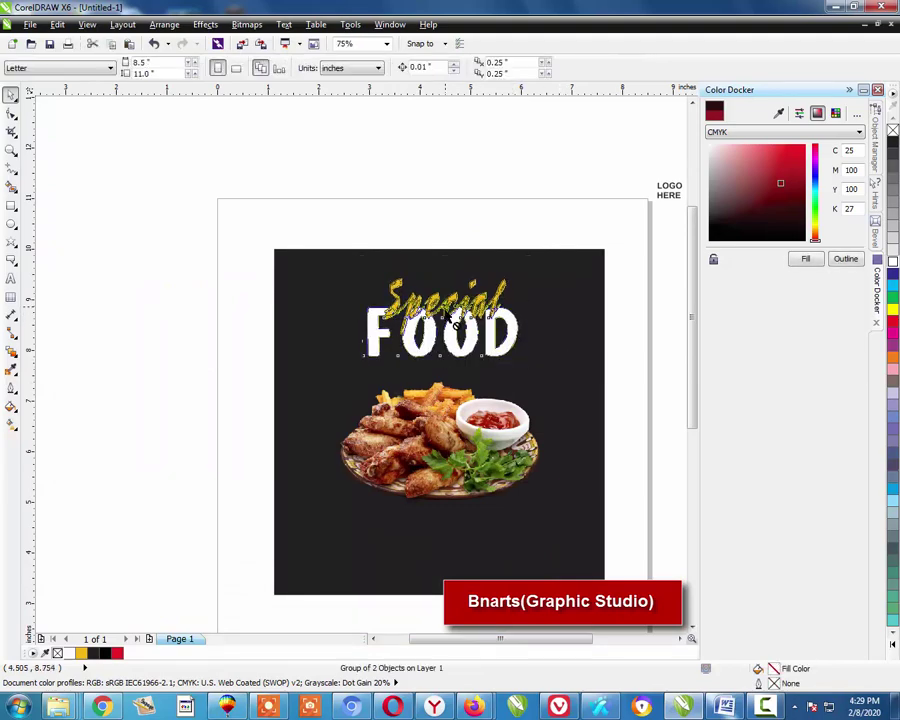
pyautogui.press('Escape')
# - Move the LOGO HERE text into the dark rectangle's upper-left corner and fill it white
pyautogui.scroll(-1, 478, 310)
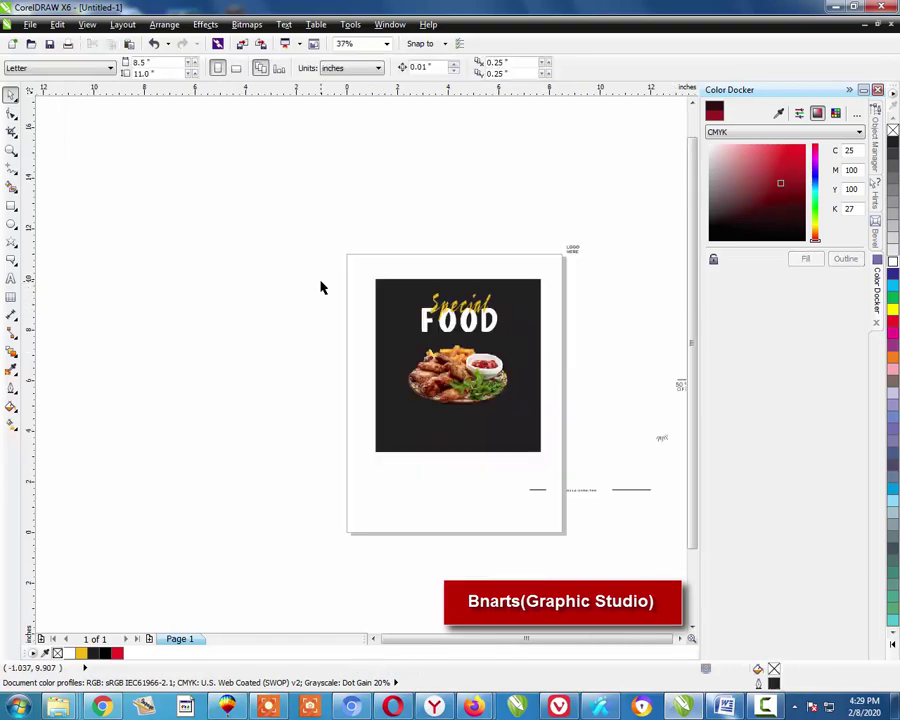
pyautogui.press('F2')
pyautogui.moveTo(300, 211); pyautogui.dragTo(659, 516)
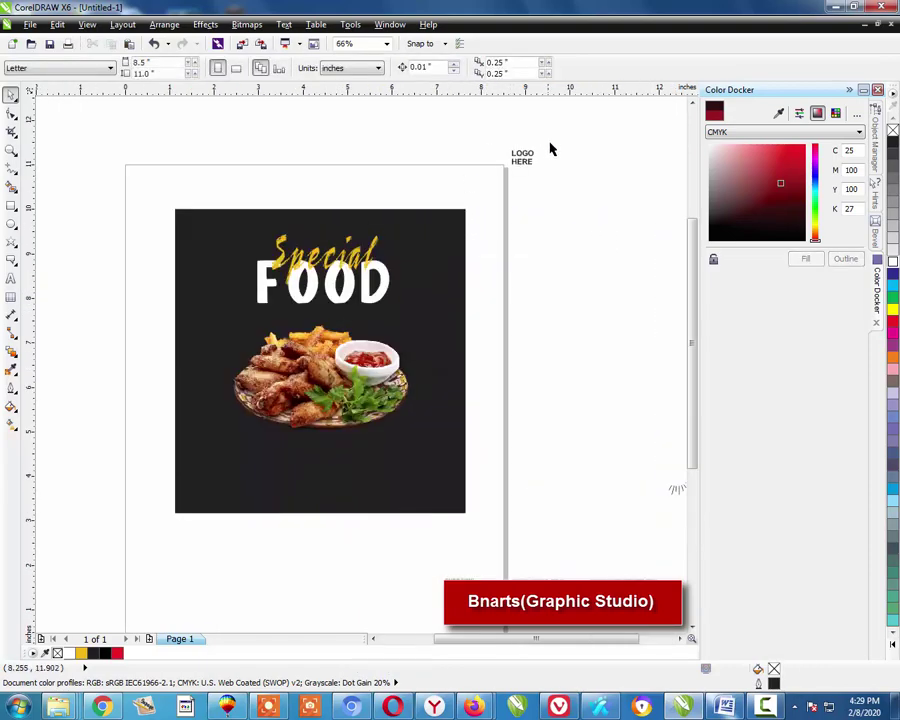
pyautogui.moveTo(527, 158); pyautogui.dragTo(203, 230)
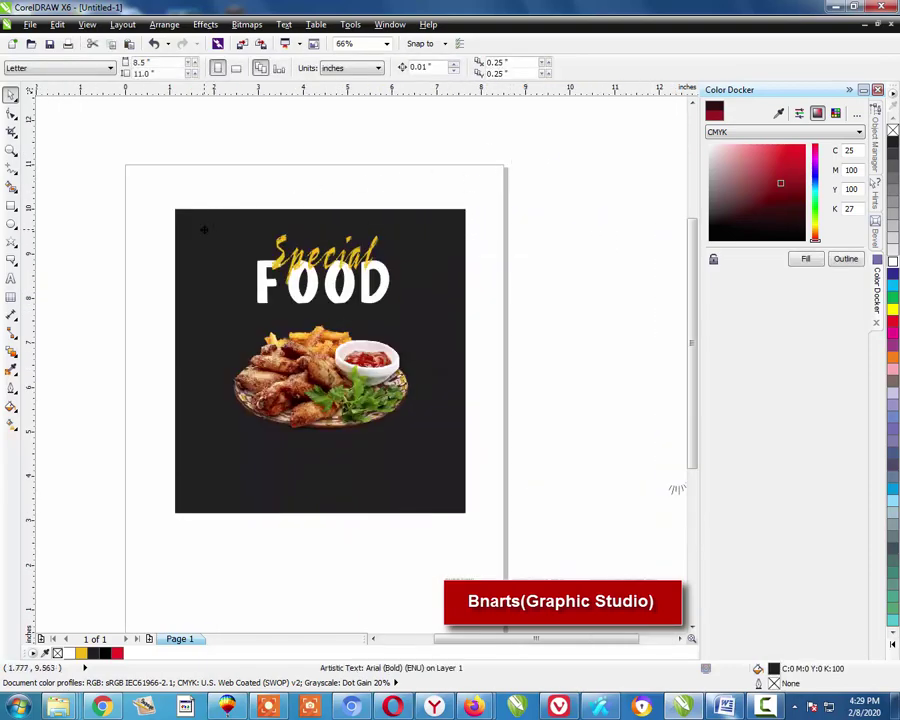
pyautogui.click(893, 265)
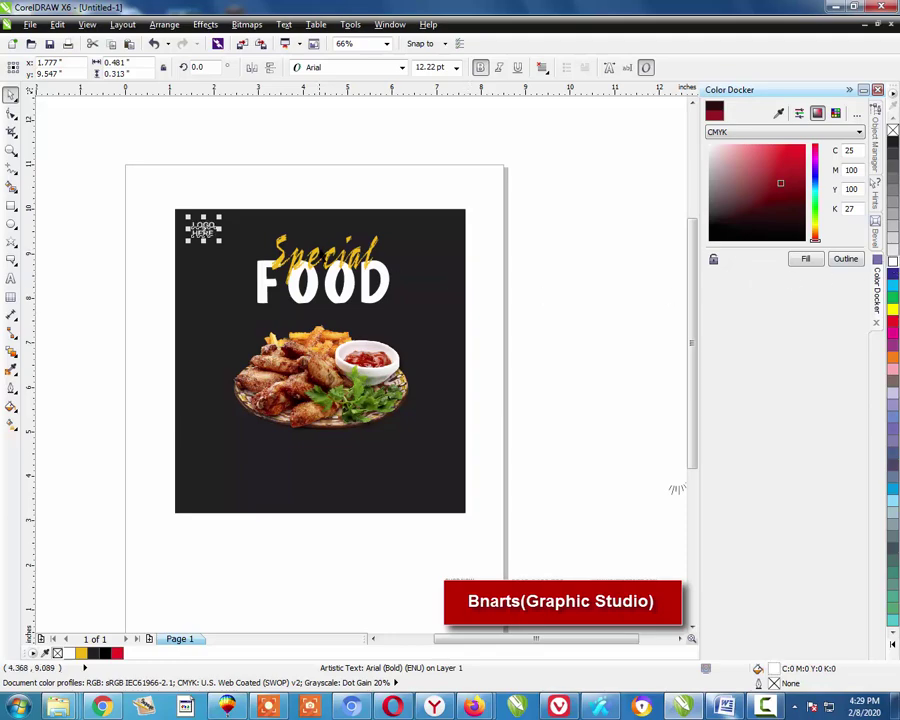
pyautogui.click(153, 200)
pyautogui.scroll(5, 155, 205)
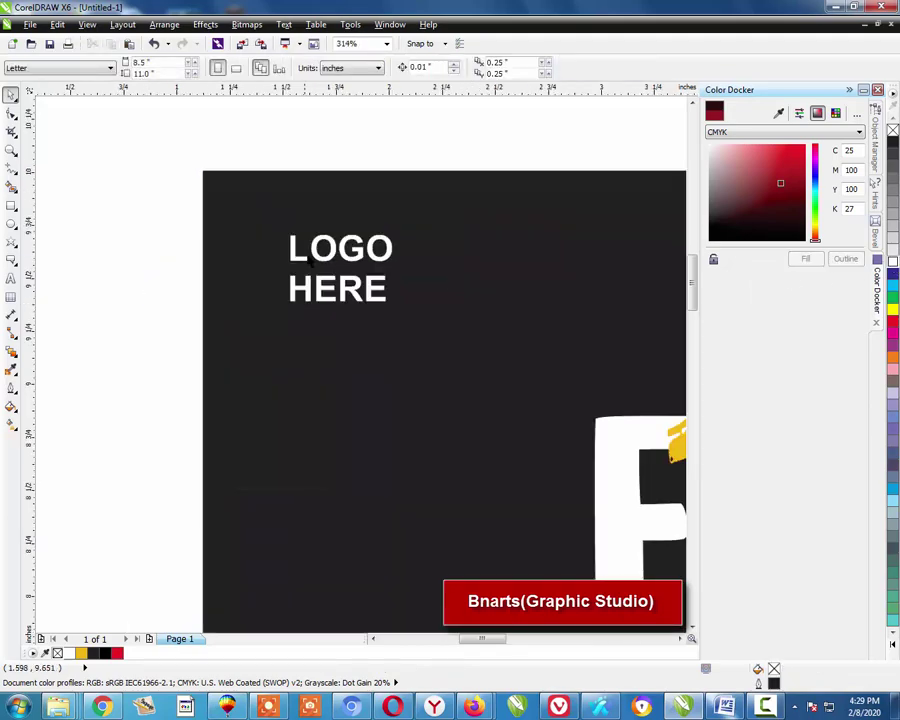
pyautogui.scroll(-5, 310, 200)
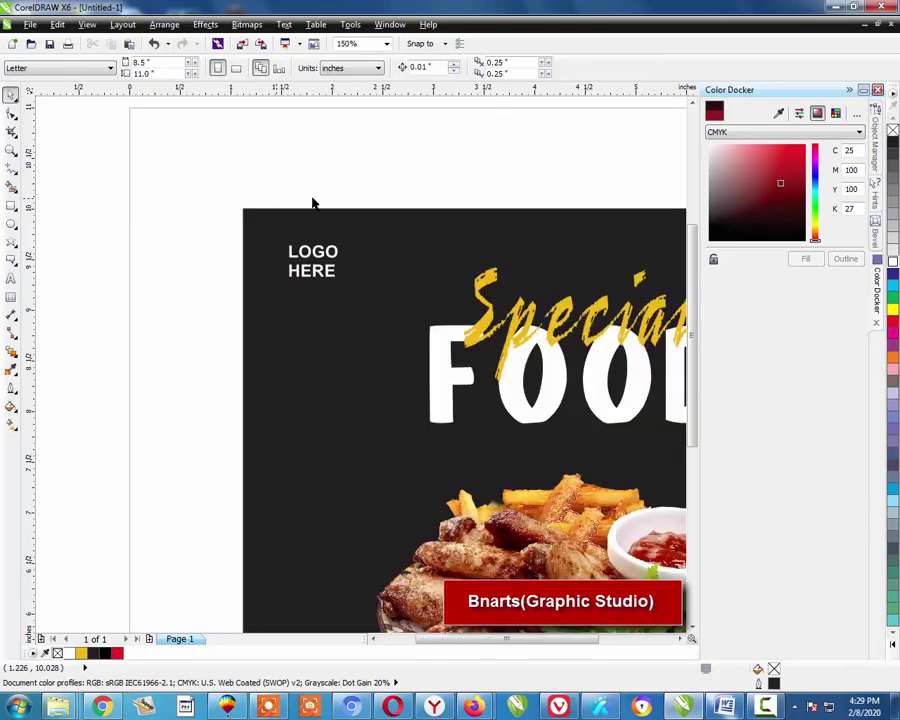
pyautogui.scroll(-2, 331, 203)
pyautogui.press('z')
pyautogui.moveTo(211, 175); pyautogui.dragTo(633, 462)
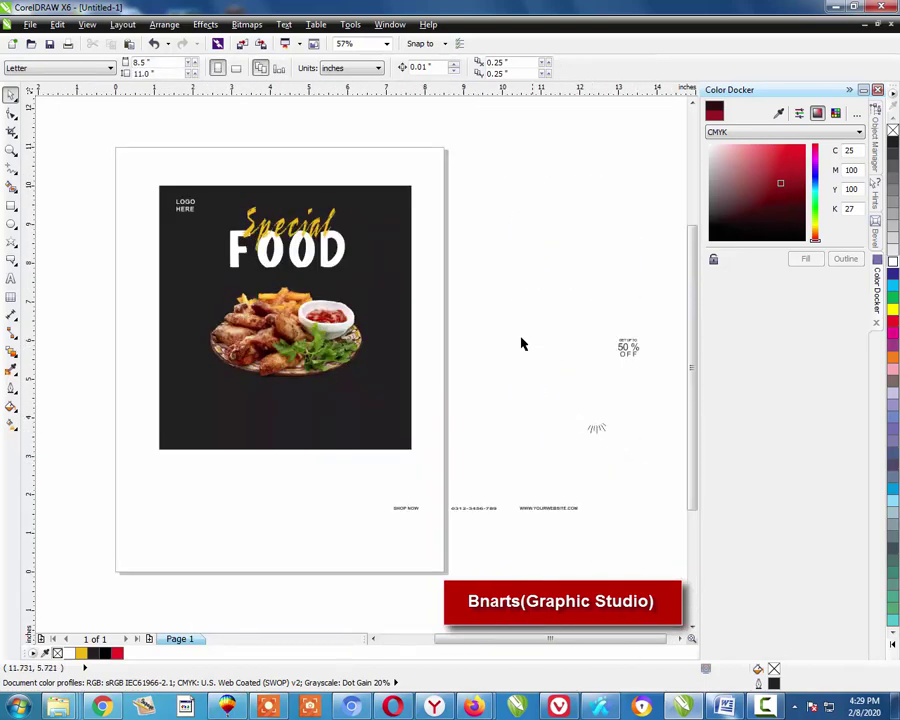
pyautogui.click(302, 343)
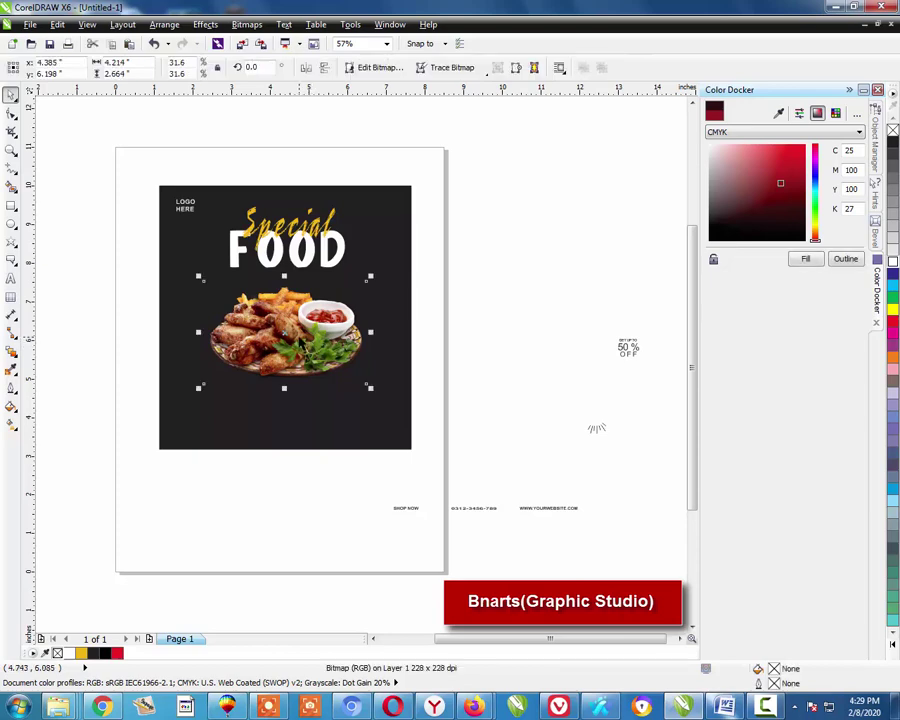
pyautogui.press('Escape')
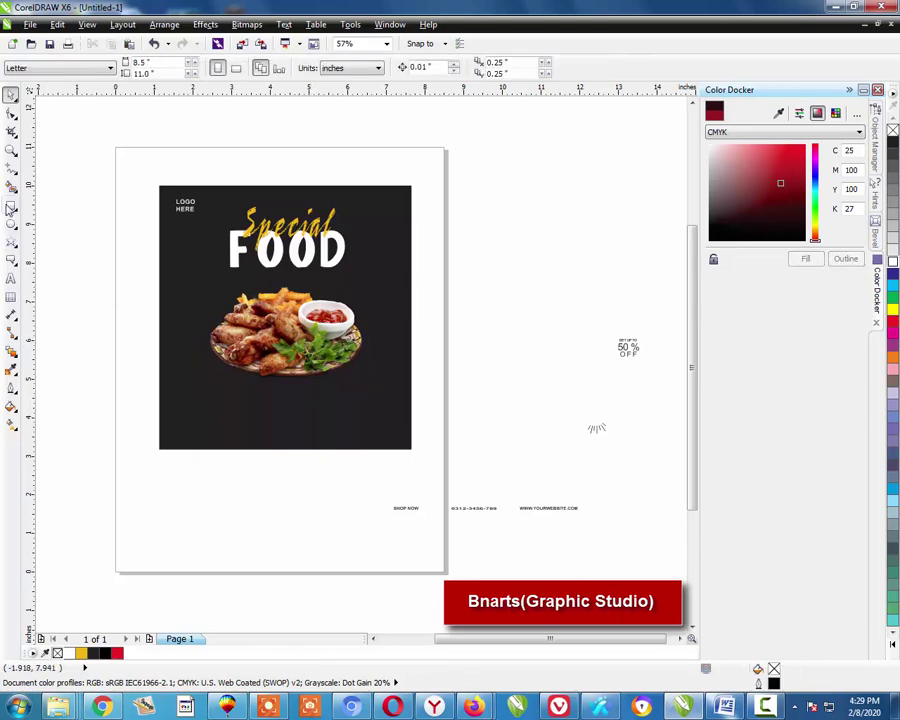
# - Draw a straight line spanning about 0.42 in horizontally and 1.03 in vertically at the food plate's left edge
pyautogui.press('z')
pyautogui.moveTo(96, 272); pyautogui.dragTo(355, 447)
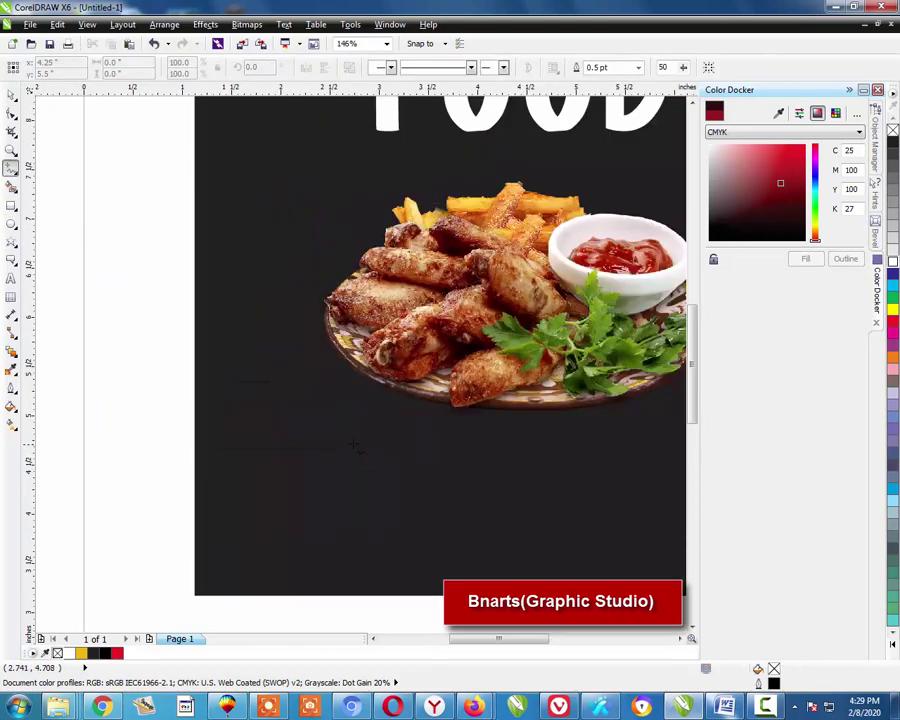
pyautogui.click(337, 283)
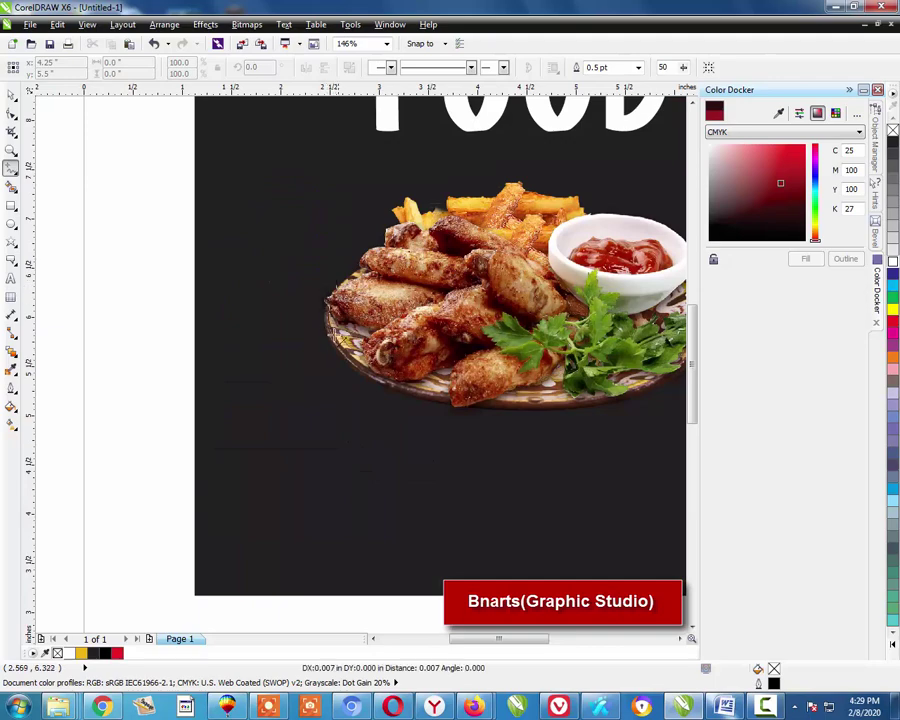
pyautogui.click(377, 386)
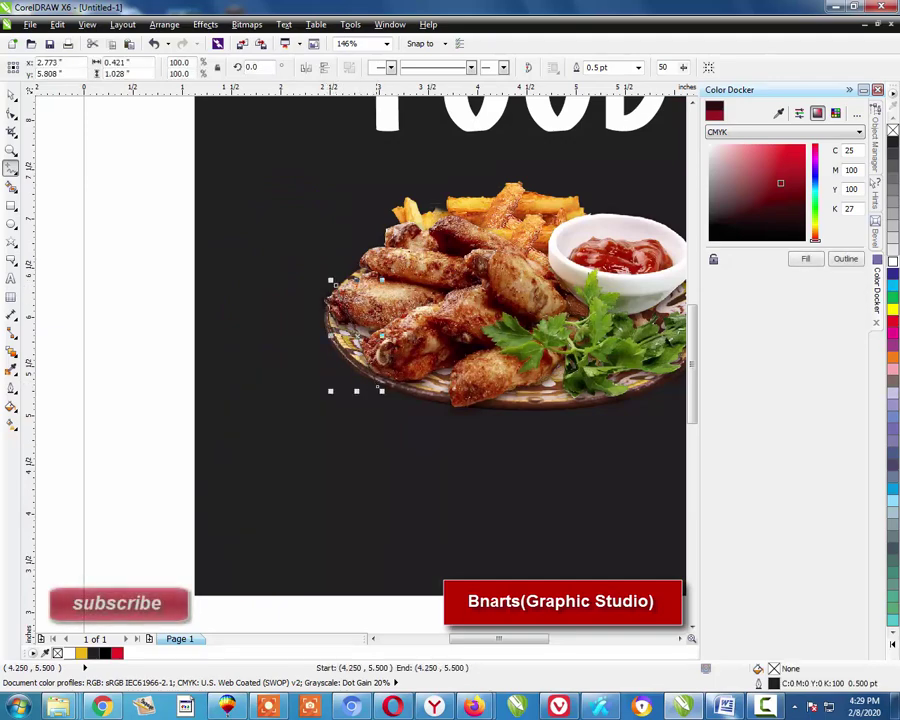
# - Convert the line at the plate's left edge to a curve segment with the Shape tool
pyautogui.click(11, 113)
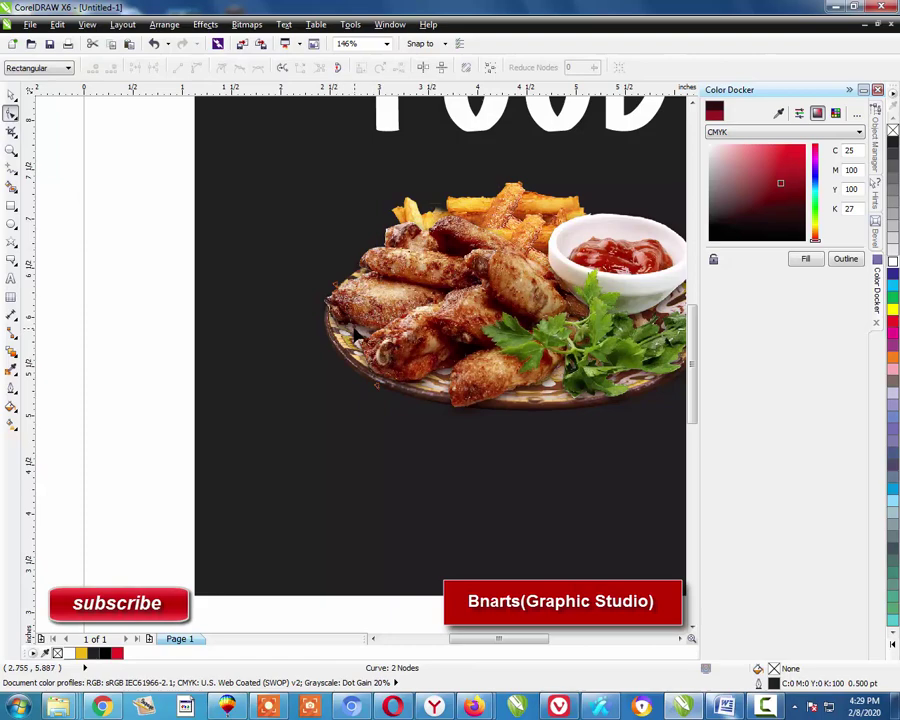
pyautogui.click(346, 324)
pyautogui.click(197, 69)
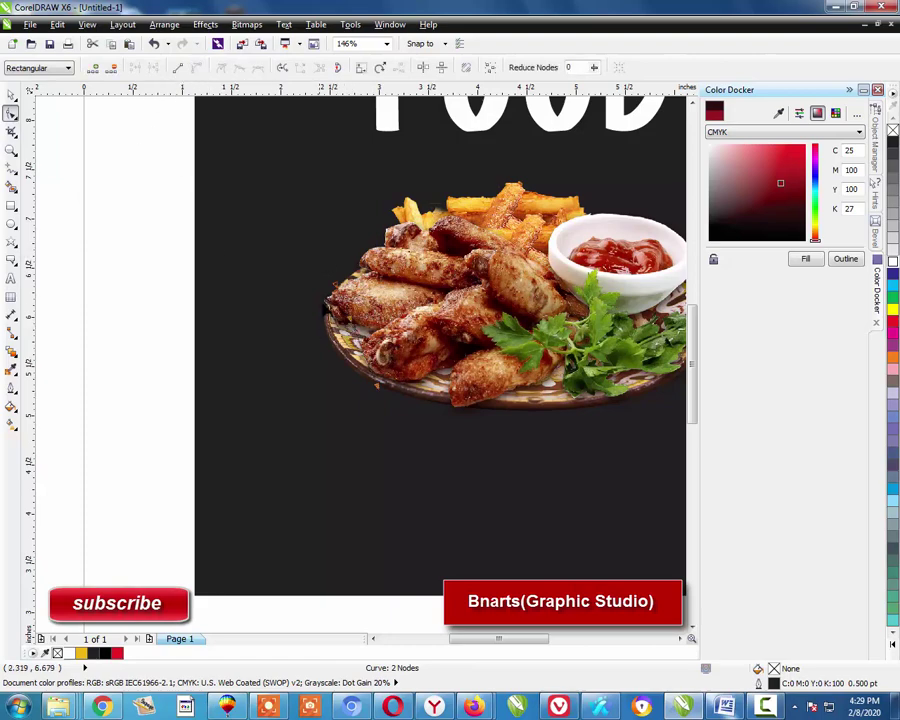
# - Bend the curve so it follows the plate's left rim and give it a white outline
pyautogui.moveTo(357, 335); pyautogui.dragTo(327, 340)
pyautogui.rightClick(892, 262)
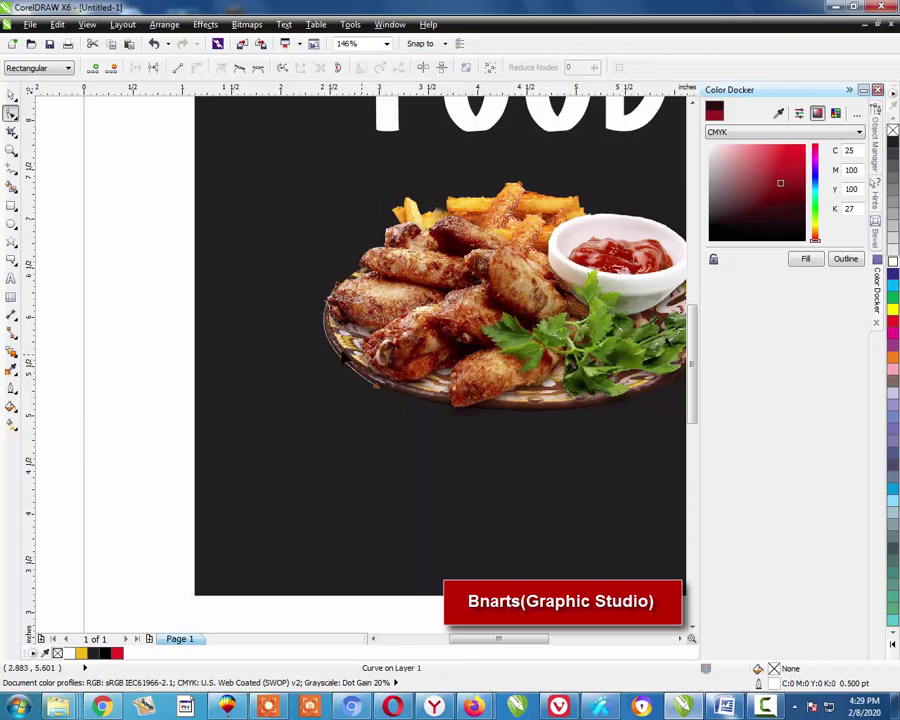
pyautogui.press('space')
# - Duplicate the left curve outward, scale the copy to 92.4%, and center it vertically beside the original
pyautogui.moveTo(351, 336); pyautogui.dragTo(316, 343)
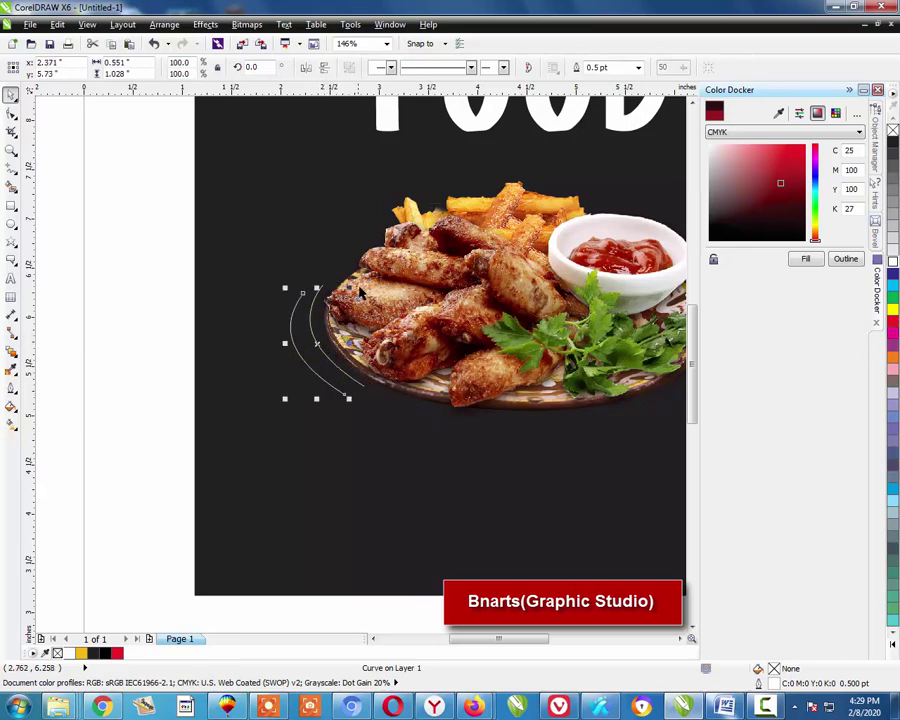
pyautogui.moveTo(351, 289)
pyautogui.mouseDown()
pyautogui.moveTo(341, 305)
pyautogui.moveTo(345, 296)
pyautogui.mouseUp()
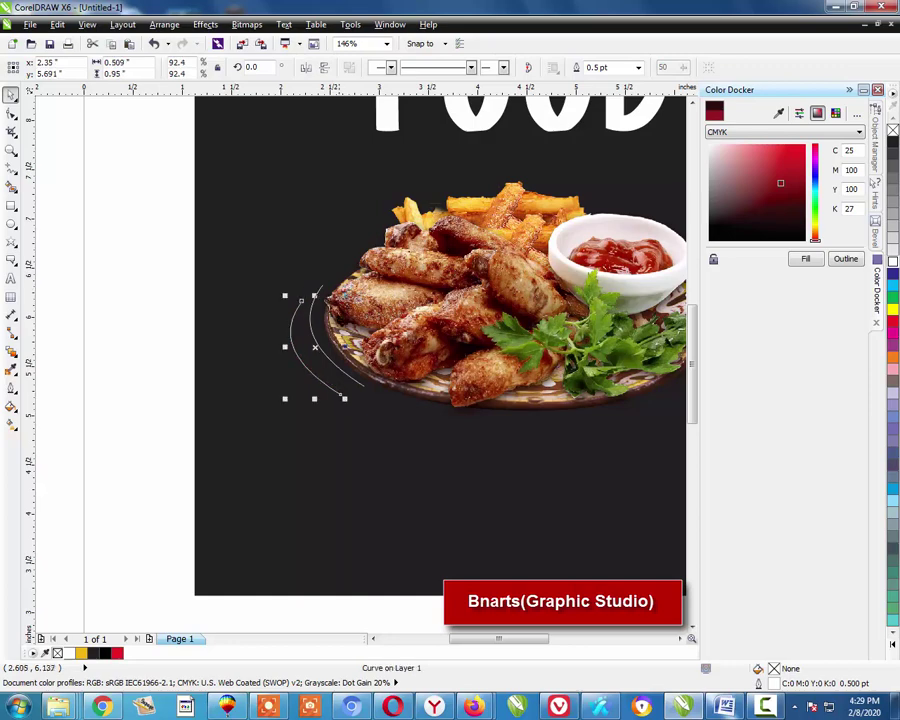
pyautogui.moveTo(315, 345); pyautogui.dragTo(314, 339)
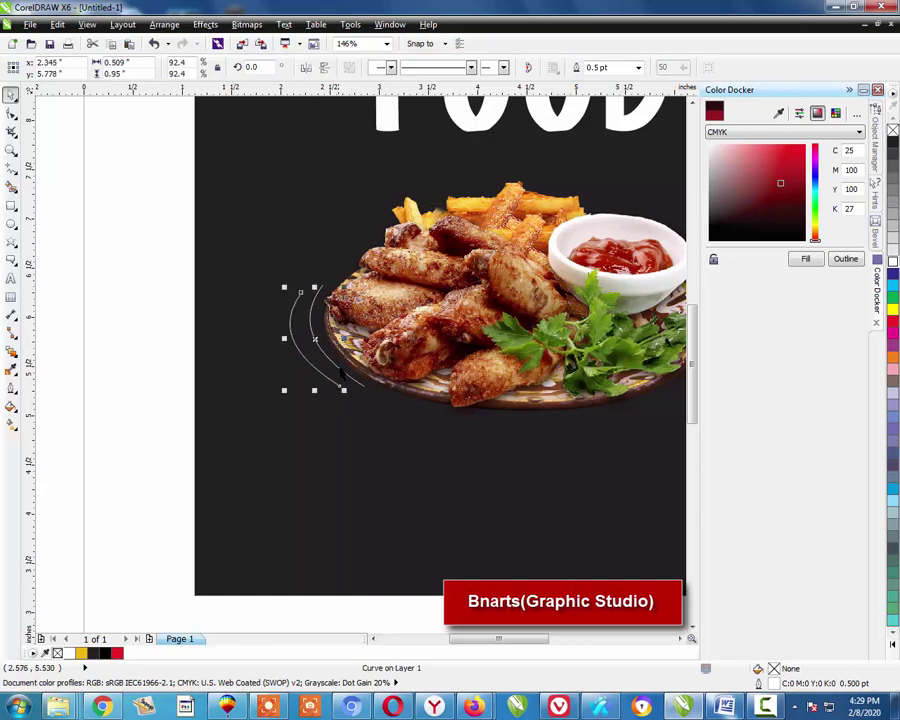
# - Set the outline width of both curves beside the plate's left edge to 1 pt
pyautogui.keyDown('shift'); pyautogui.click(350, 378); pyautogui.keyUp('shift')
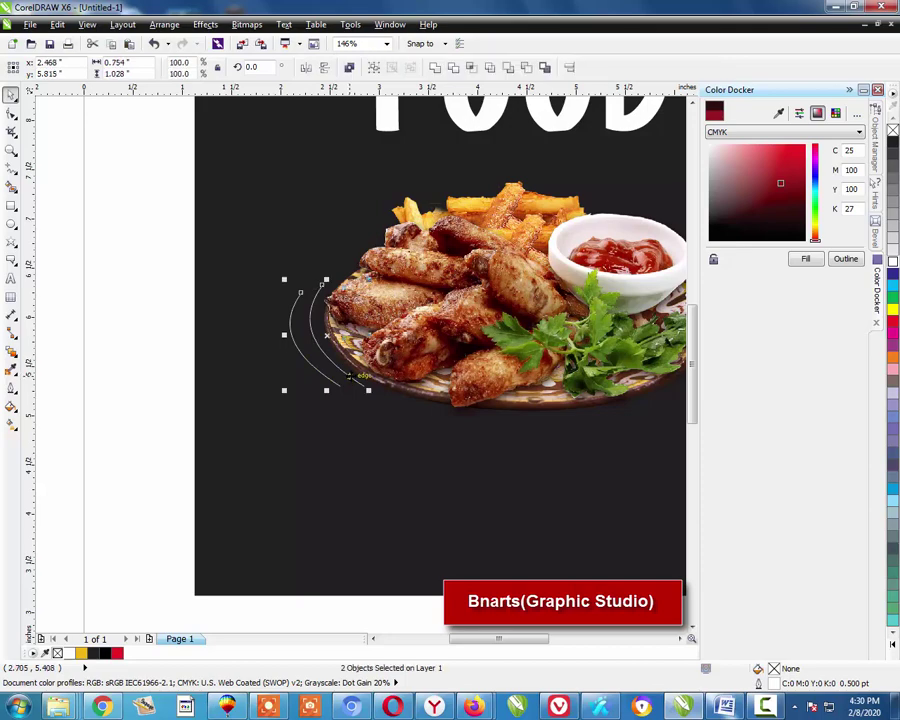
pyautogui.press('F12')
pyautogui.click(371, 272)
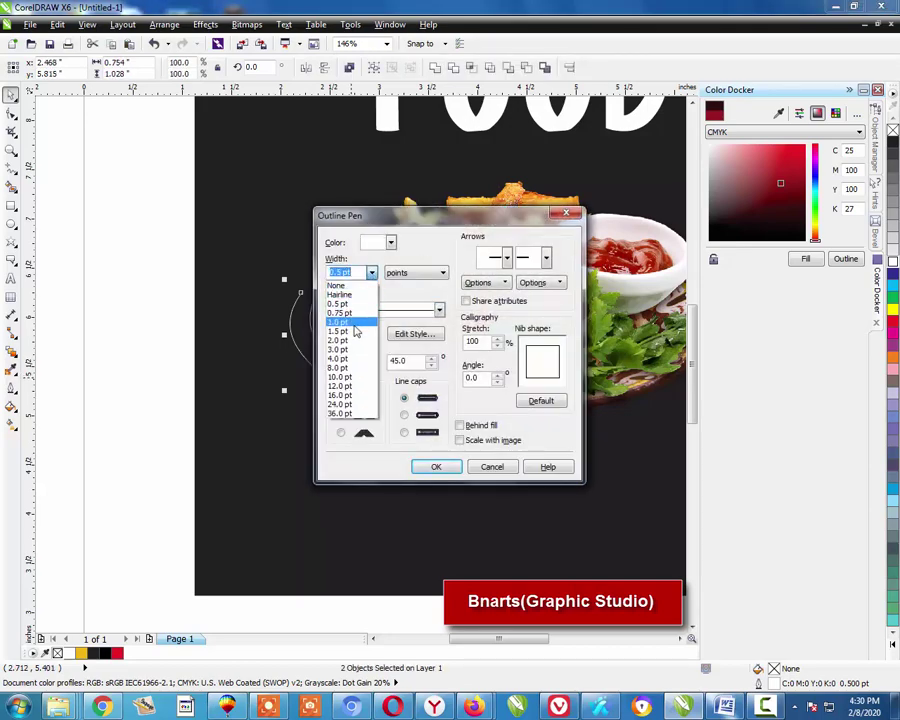
pyautogui.click(350, 322)
pyautogui.click(436, 467)
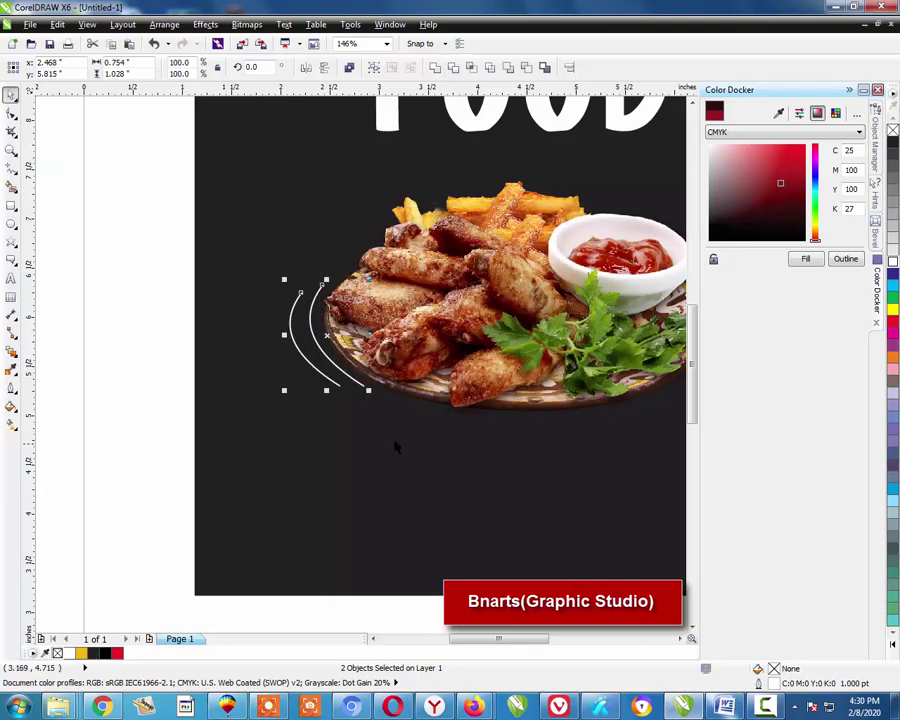
# - Set the outline width of the two left curves to 1.5 pt and deselect them
pyautogui.press('F12')
pyautogui.click(371, 272)
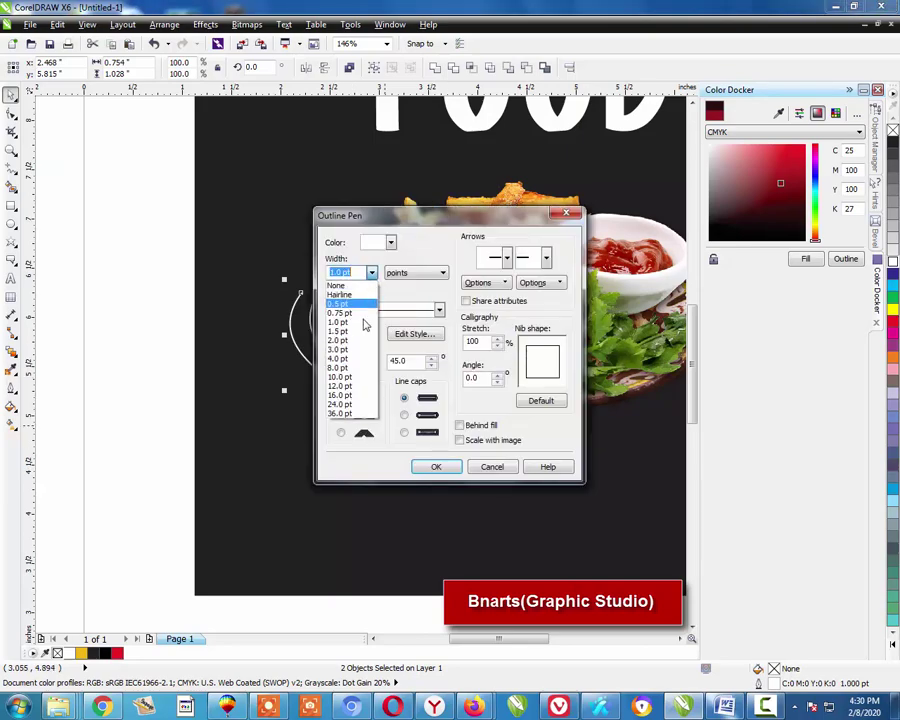
pyautogui.click(356, 335)
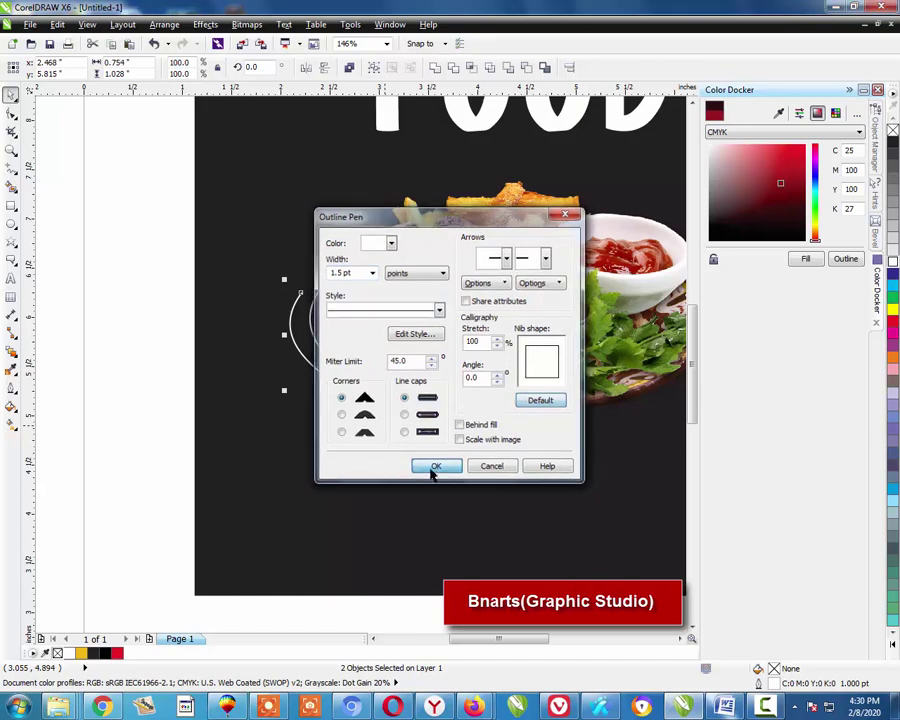
pyautogui.click(432, 468)
pyautogui.press('Escape')
# - Draw a nearly vertical straight line about 0.88 in tall at the food plate's right edge
pyautogui.scroll(-5, 250, 380)
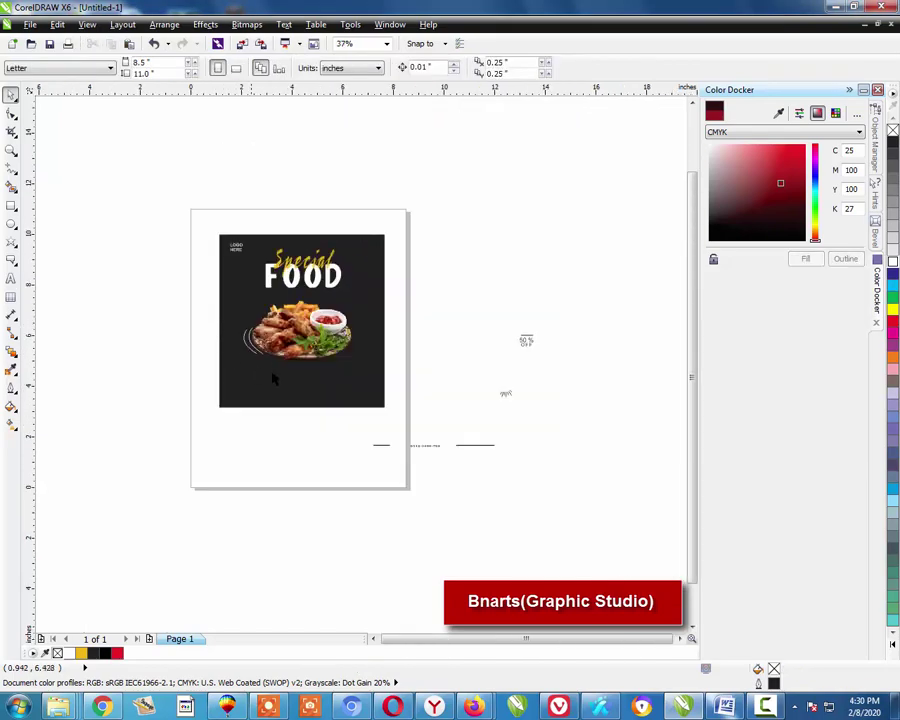
pyautogui.moveTo(245, 394); pyautogui.dragTo(214, 396)
pyautogui.moveTo(587, 241); pyautogui.dragTo(293, 502)
pyautogui.click(10, 168)
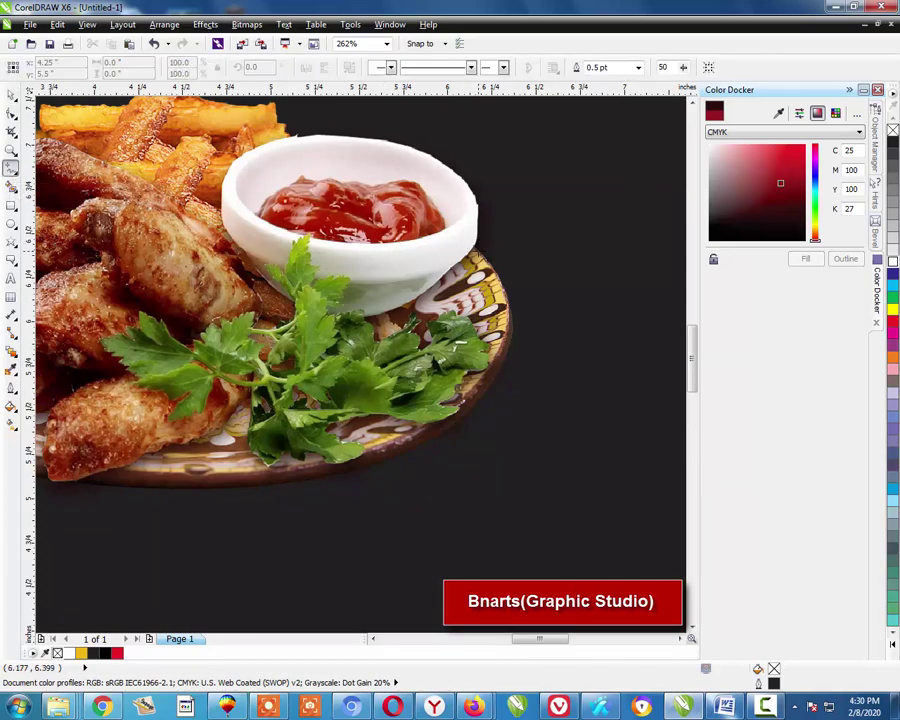
pyautogui.click(476, 268)
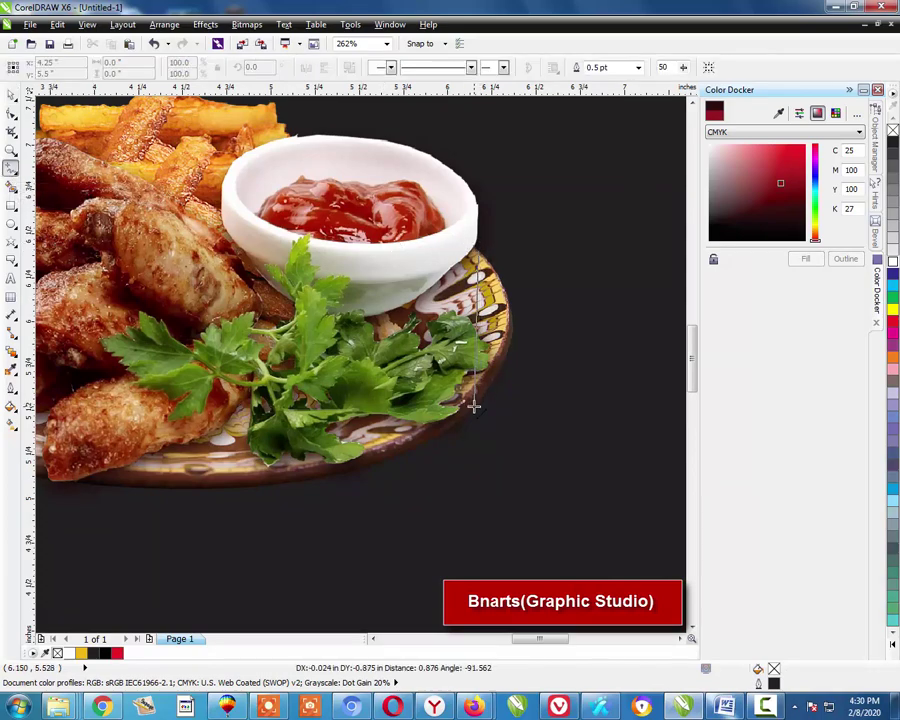
pyautogui.click(474, 405)
pyautogui.press('space')
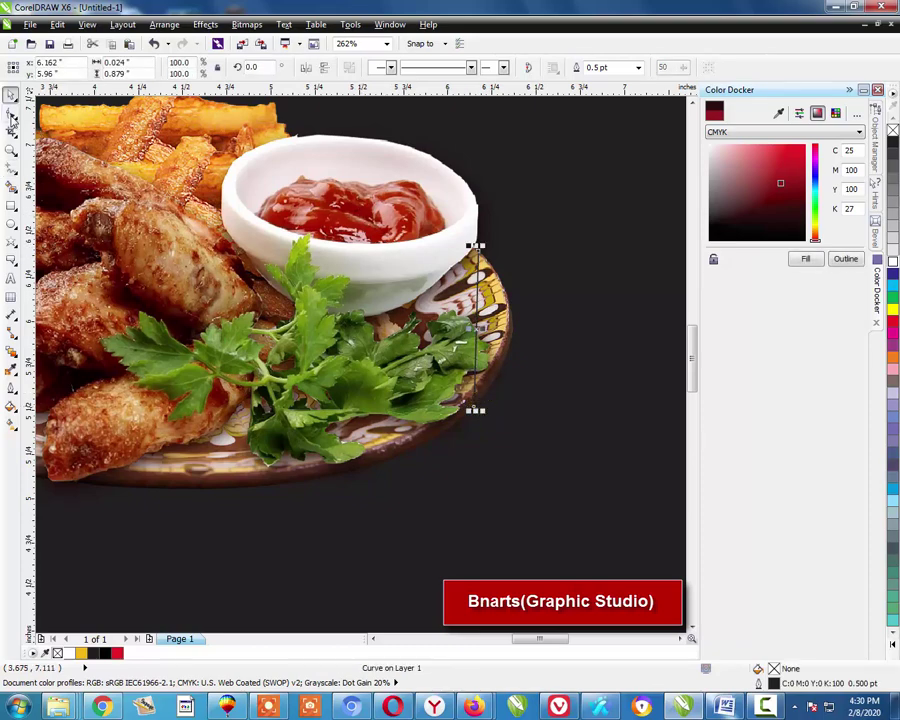
# - Convert the line at the plate's right edge to a curve and bend it outward along the rim
pyautogui.click(10, 114)
pyautogui.moveTo(478, 315); pyautogui.dragTo(490, 316)
pyautogui.click(196, 69)
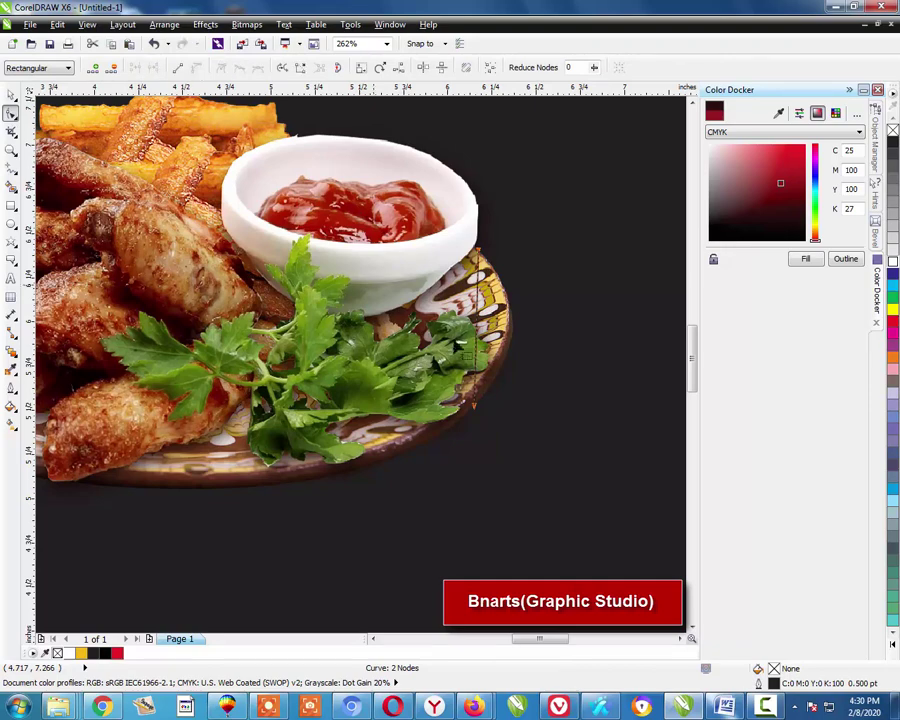
pyautogui.moveTo(477, 317); pyautogui.dragTo(515, 322)
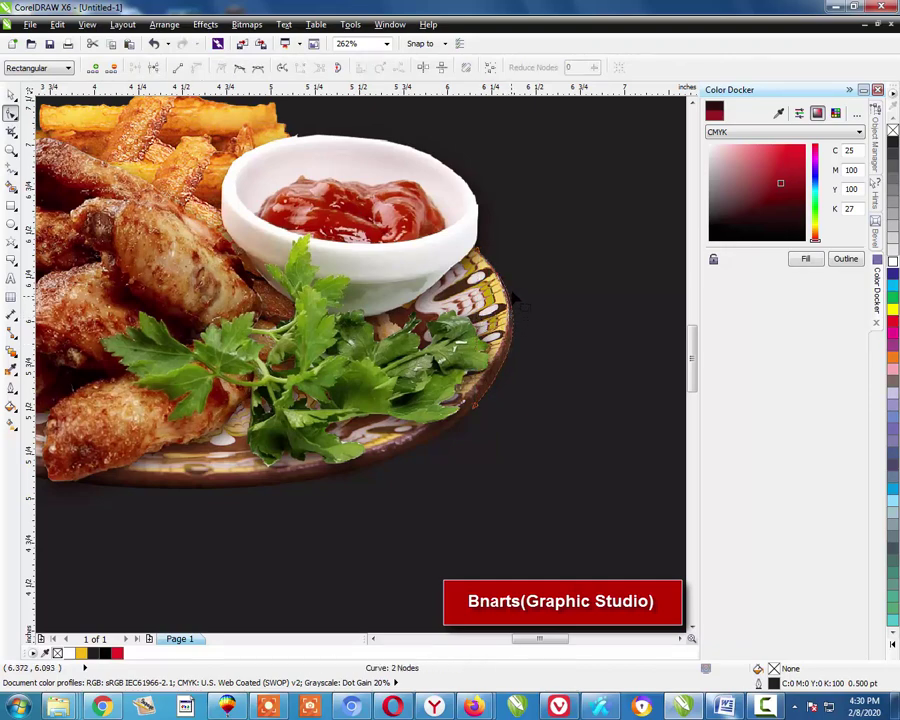
# - Move the right curve slightly outward from the plate's rim and give it a white outline
pyautogui.press('space')
pyautogui.press('space')
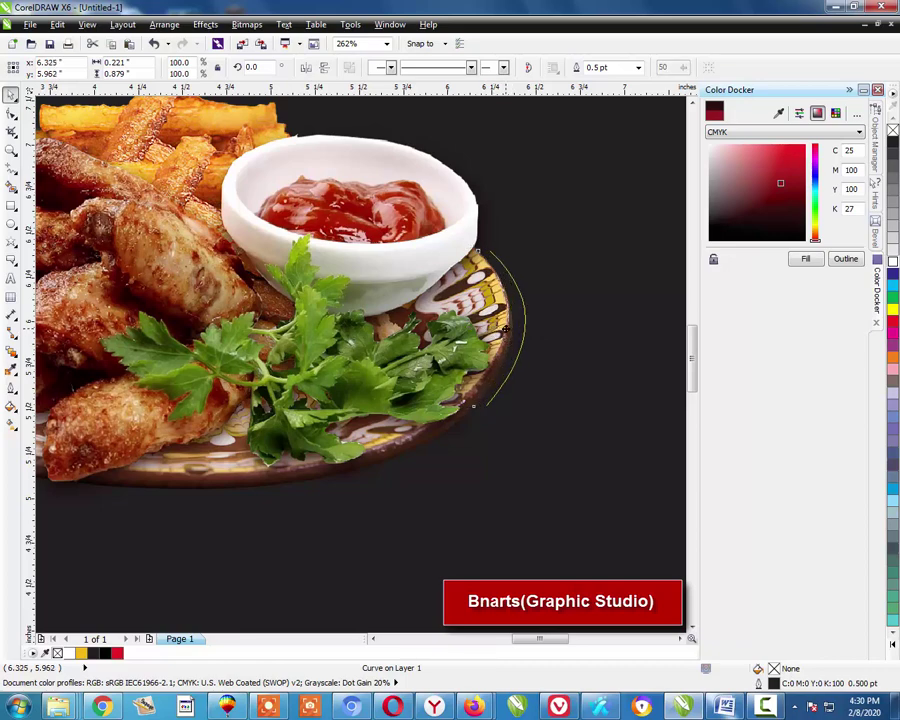
pyautogui.press('space')
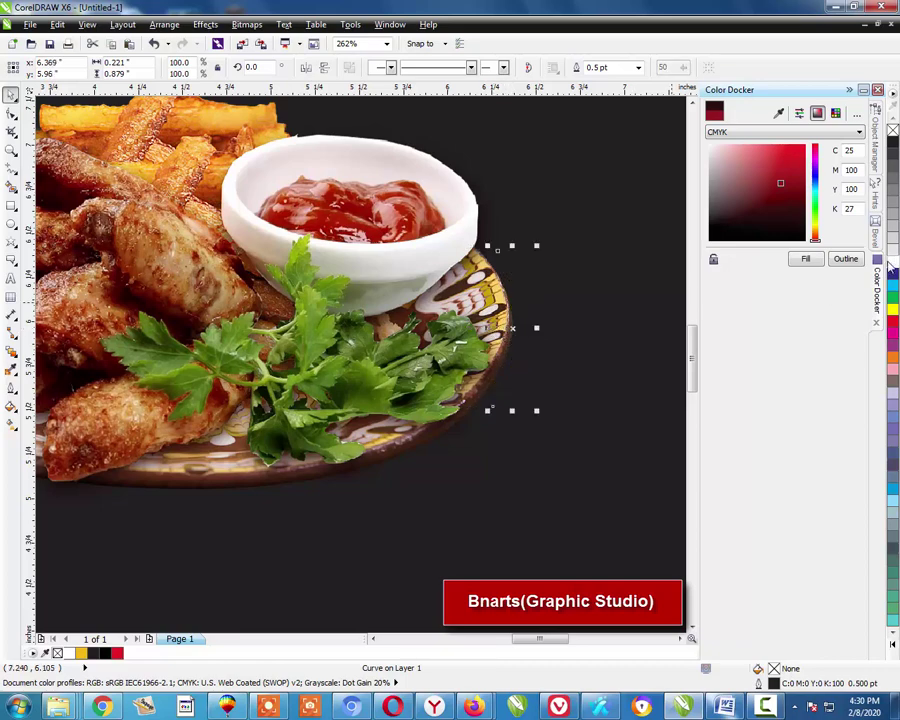
# - Duplicate the right curve outward, scale the copy to 84.6%, and center it vertically beside the original
pyautogui.moveTo(512, 327); pyautogui.dragTo(532, 328)
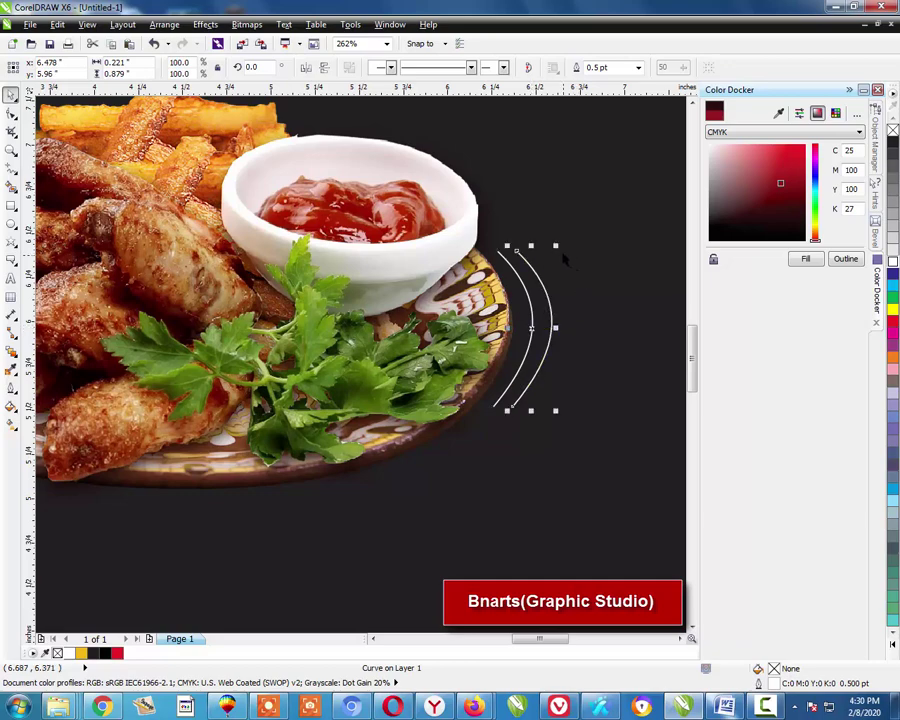
pyautogui.moveTo(556, 245); pyautogui.dragTo(558, 277)
pyautogui.moveTo(541, 327); pyautogui.dragTo(540, 325)
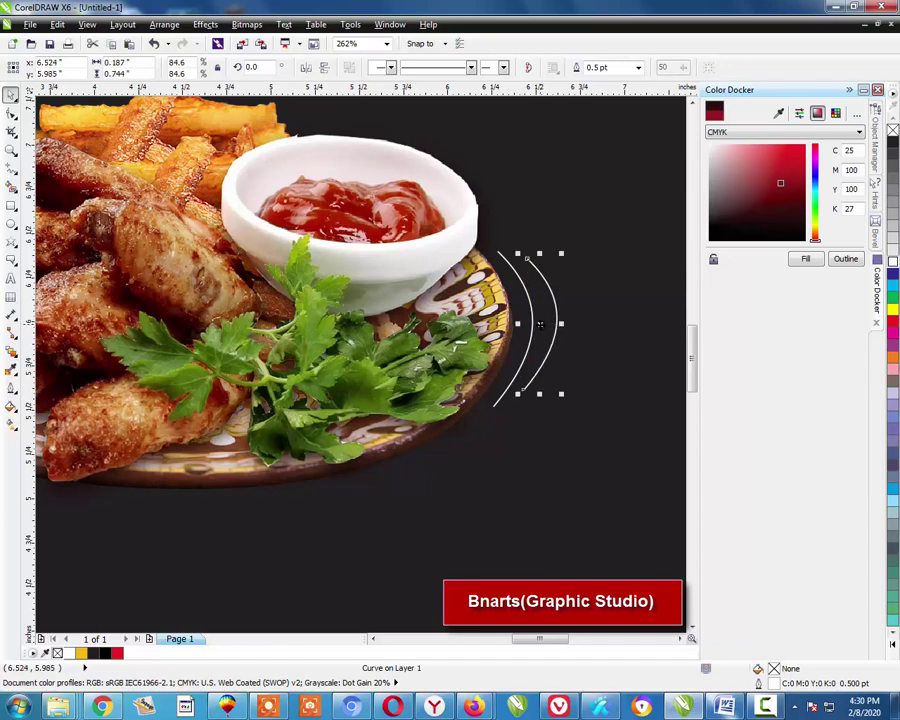
pyautogui.press('Escape')
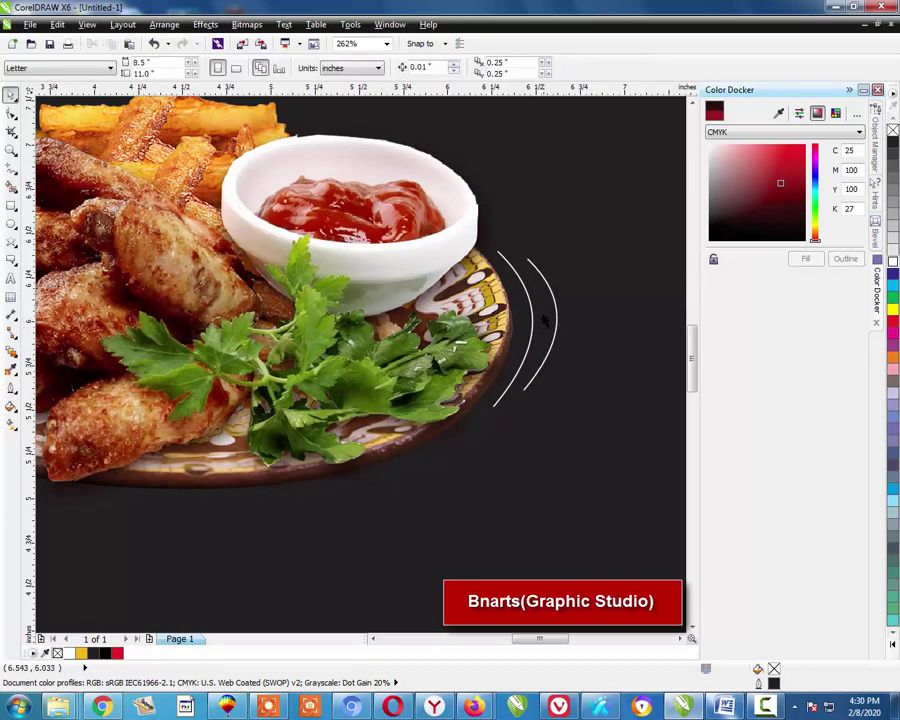
# - Set the outline width of both curves beside the plate's right edge to 1.5 pt
pyautogui.scroll(-2, 540, 322)
pyautogui.scroll(-2, 540, 322)
pyautogui.moveTo(628, 272); pyautogui.dragTo(520, 374)
pyautogui.press('F12')
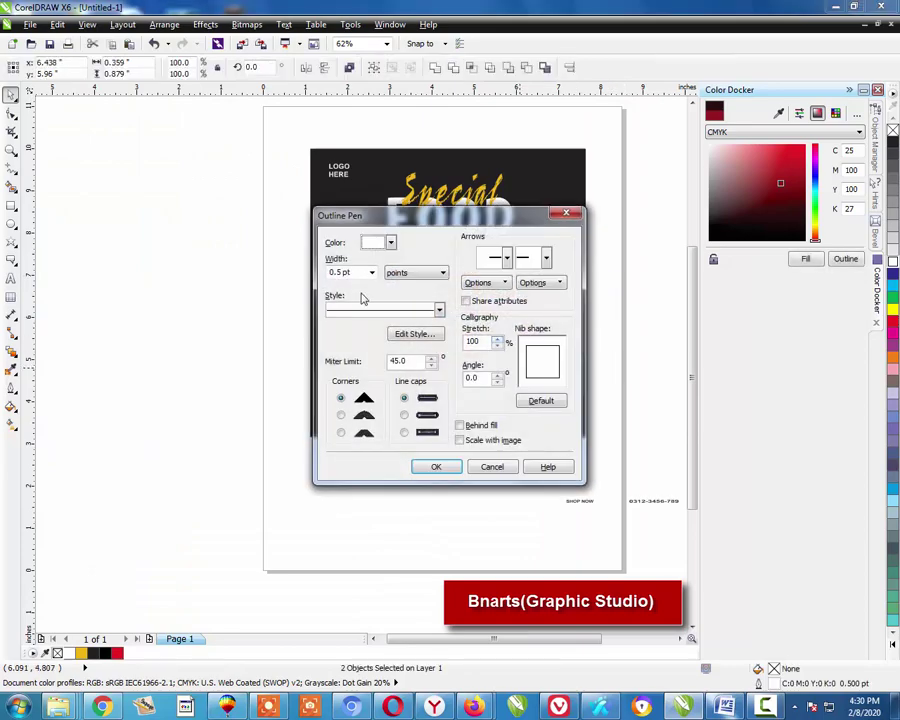
pyautogui.click(370, 280)
pyautogui.click(342, 336)
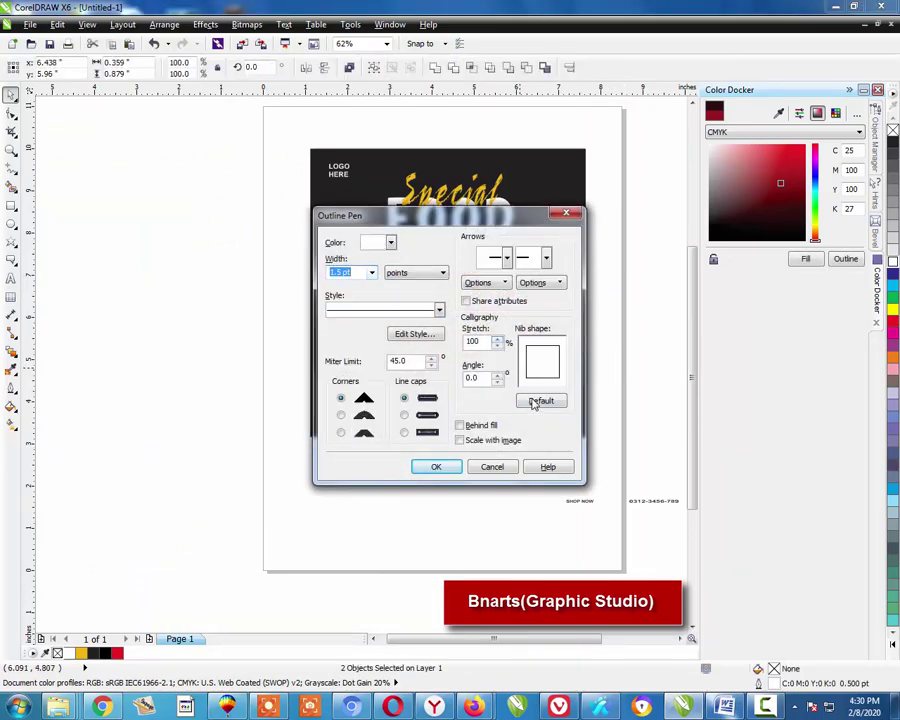
pyautogui.click(434, 466)
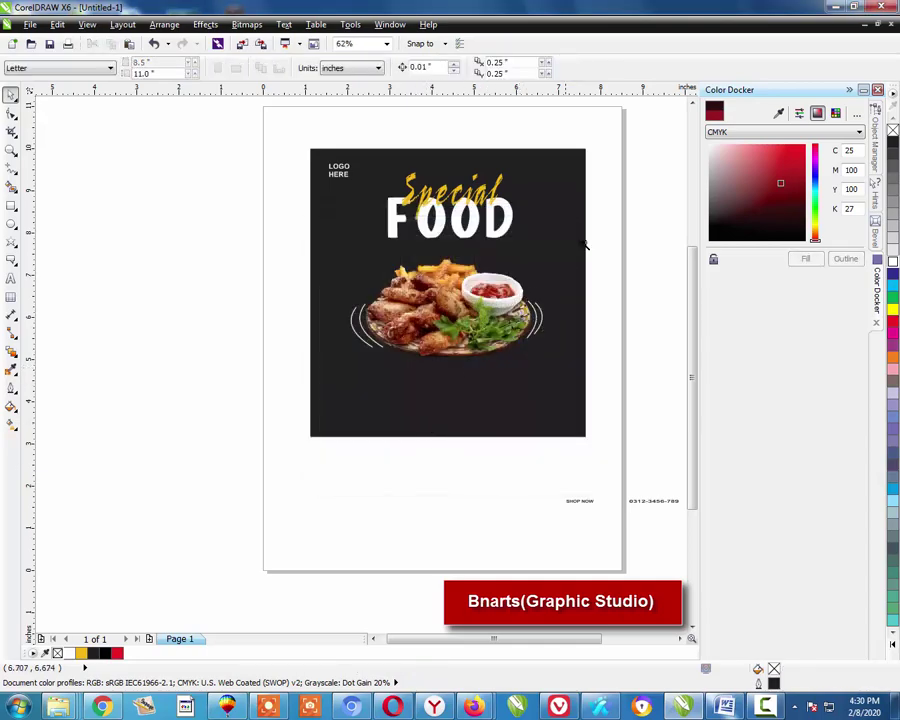
# - Draw a short slanted line about 0.16 in tall just below the plate's lower rim and outline it white
pyautogui.moveTo(553, 275); pyautogui.dragTo(288, 441)
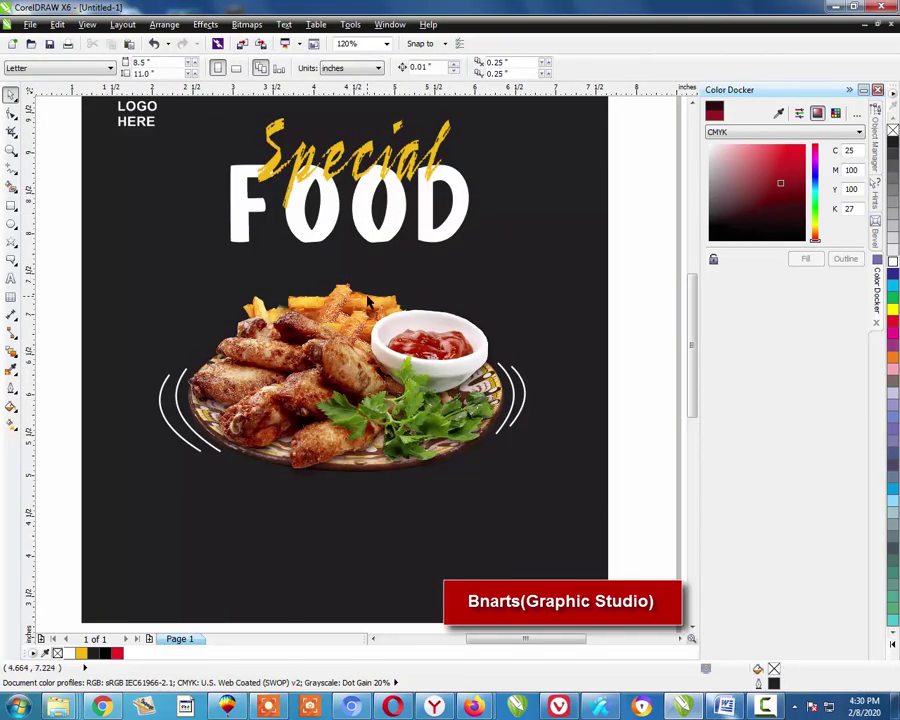
pyautogui.scroll(-1, 256, 358)
pyautogui.press('F2')
pyautogui.moveTo(126, 250); pyautogui.dragTo(476, 446)
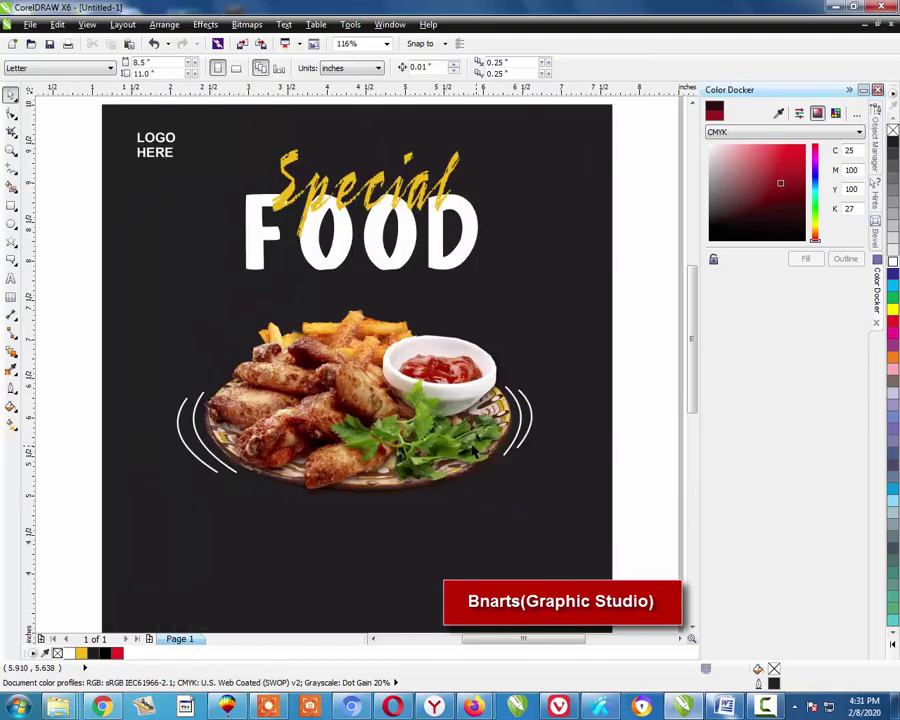
pyautogui.click(12, 173)
pyautogui.press('F2')
pyautogui.moveTo(529, 392); pyautogui.dragTo(325, 556)
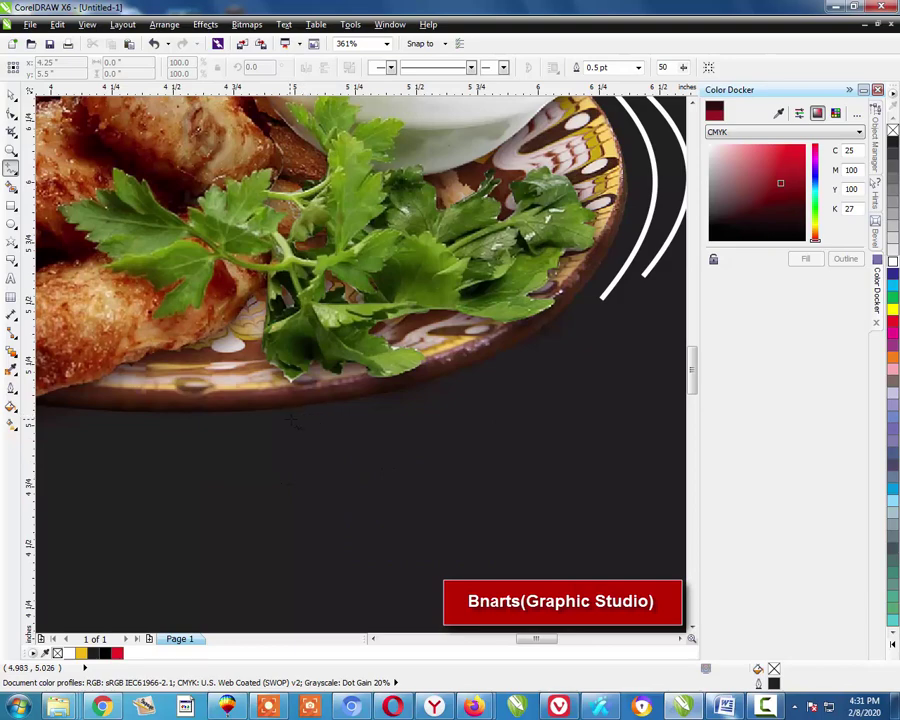
pyautogui.click(289, 425)
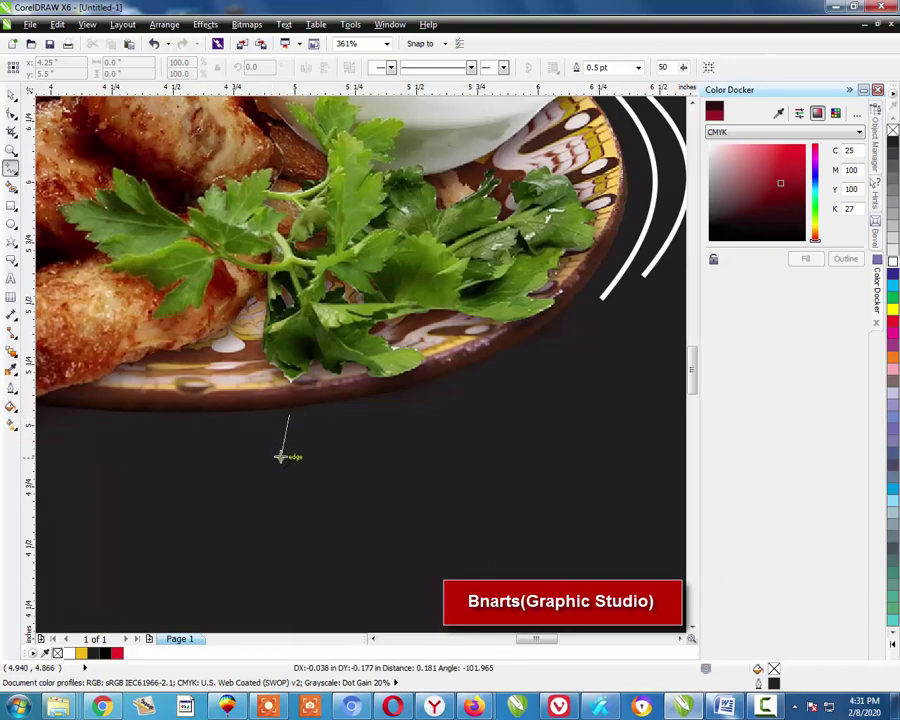
pyautogui.click(281, 456)
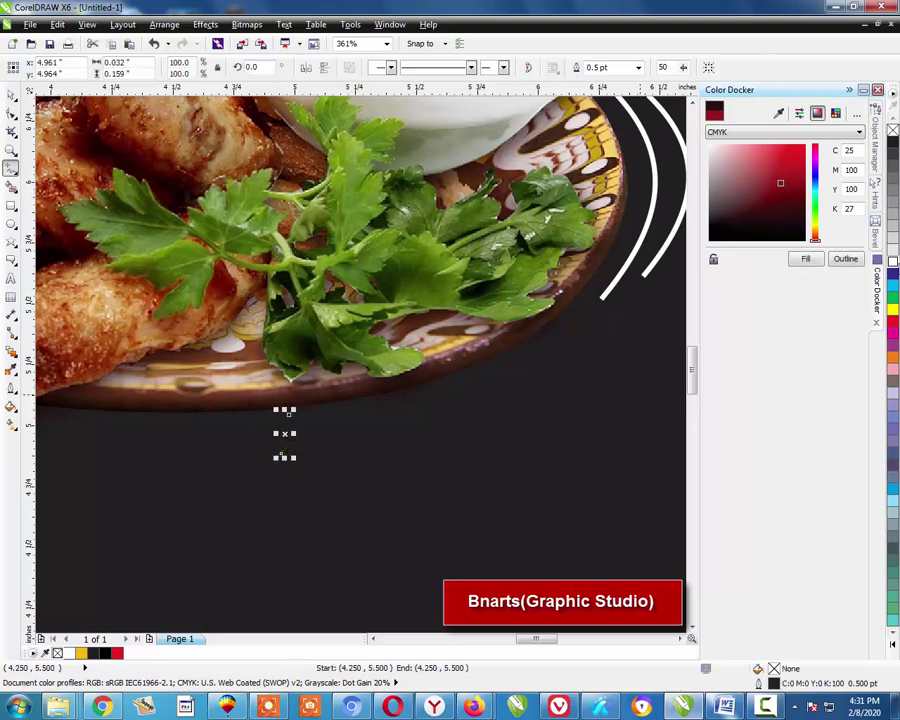
pyautogui.rightClick(894, 263)
pyautogui.press('Escape')
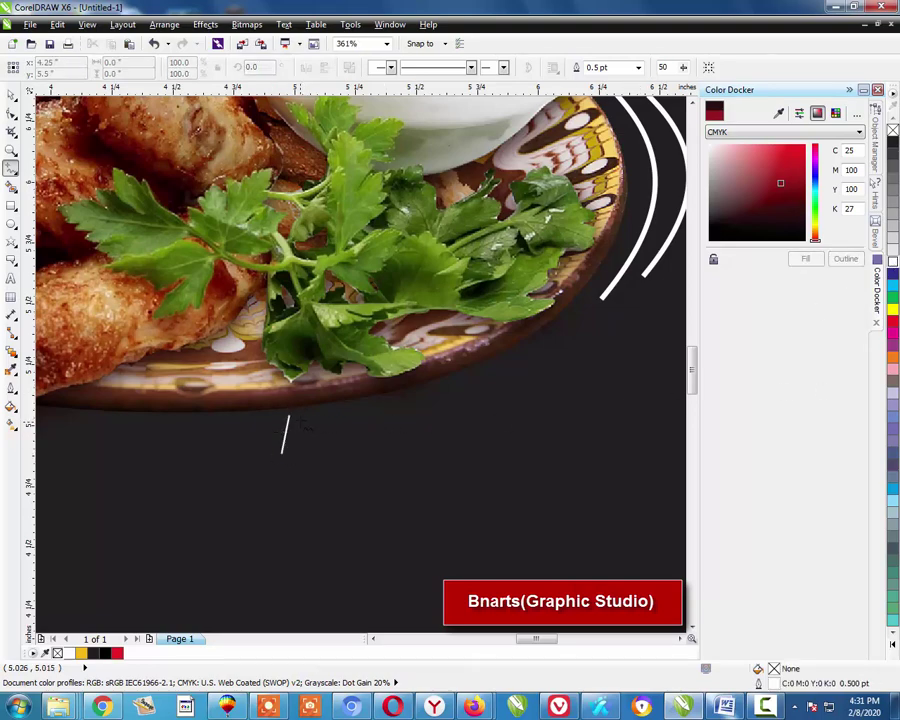
# - Draw a second short vertical line about 0.17 in tall just right of the slanted one and outline it white
pyautogui.click(300, 419)
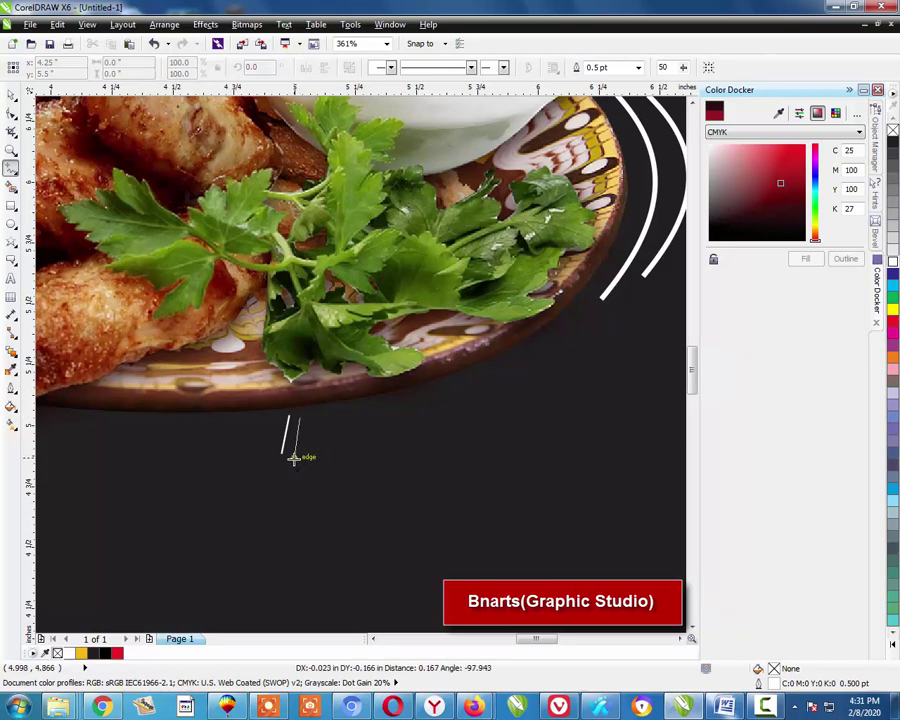
pyautogui.click(298, 462)
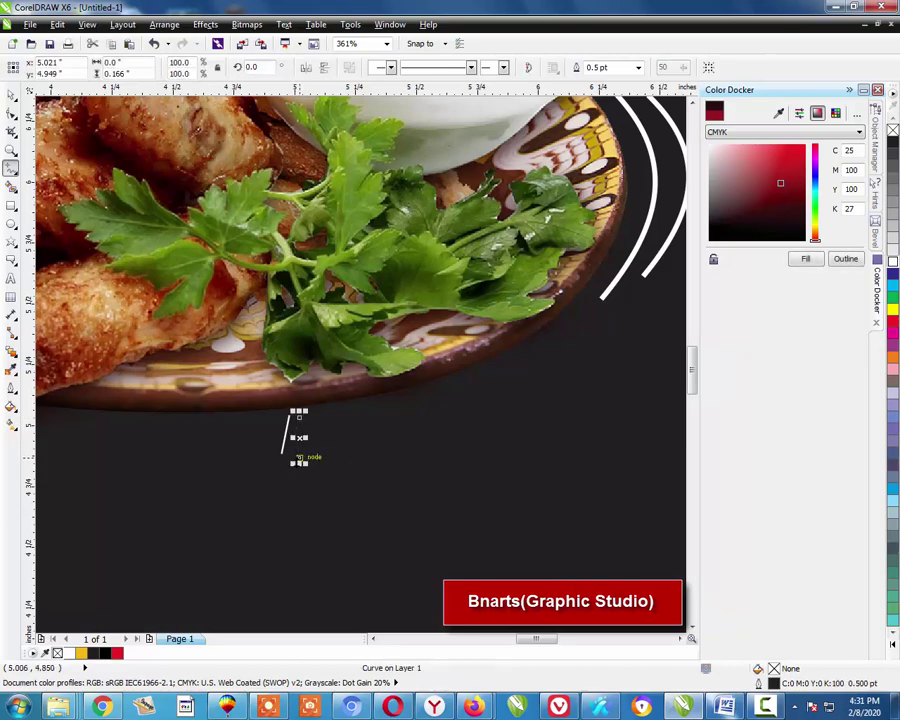
pyautogui.rightClick(894, 263)
pyautogui.press('Escape')
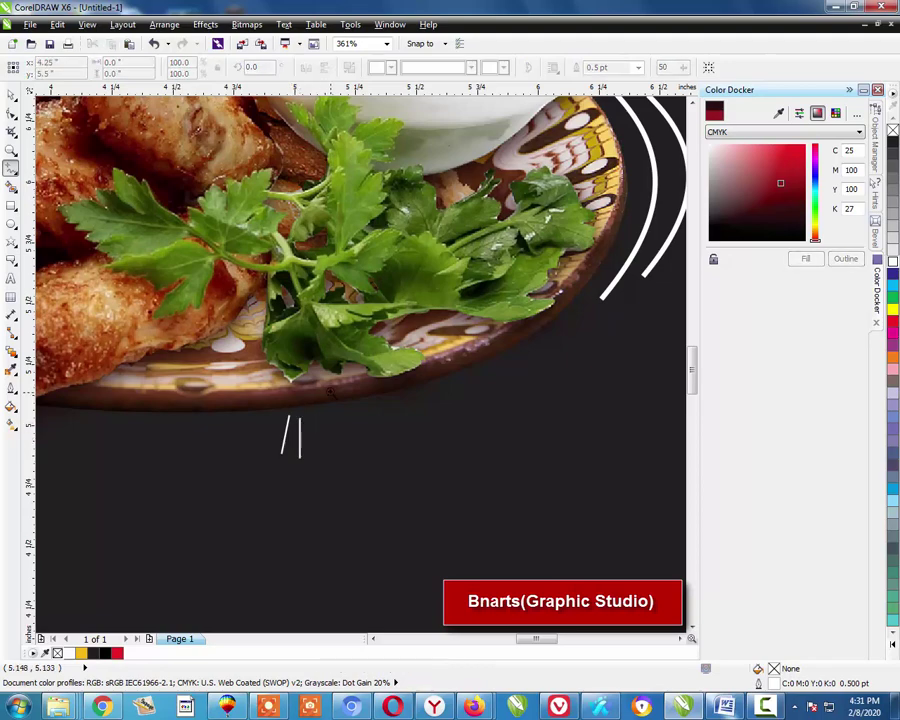
# - Slant the second short line by moving its lower end node slightly left and down with the Shape tool
pyautogui.moveTo(331, 393); pyautogui.dragTo(194, 535)
pyautogui.press('space')
pyautogui.click(497, 346)
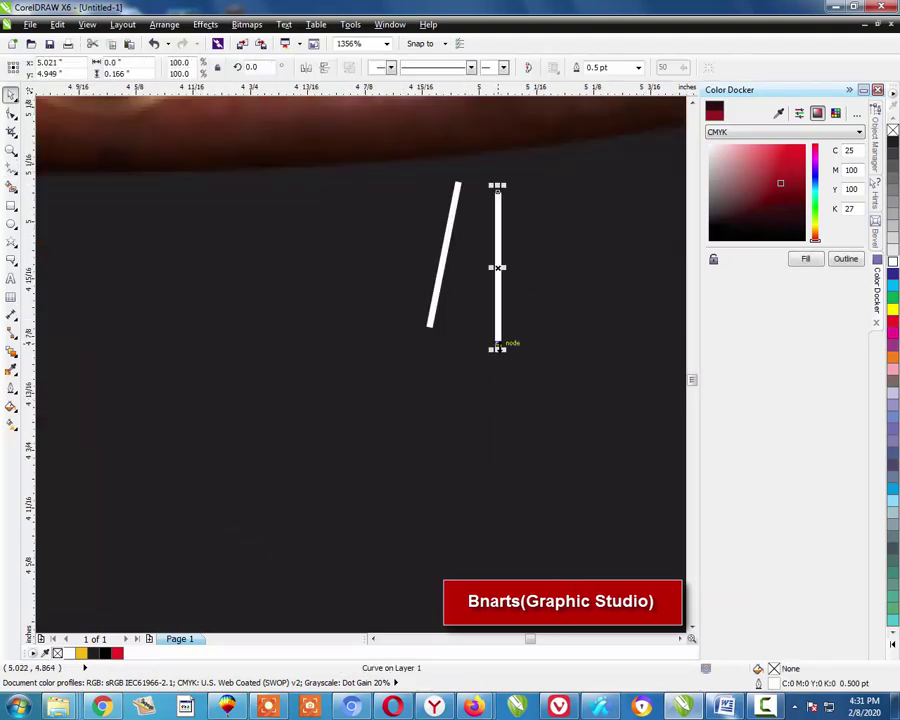
pyautogui.click(11, 113)
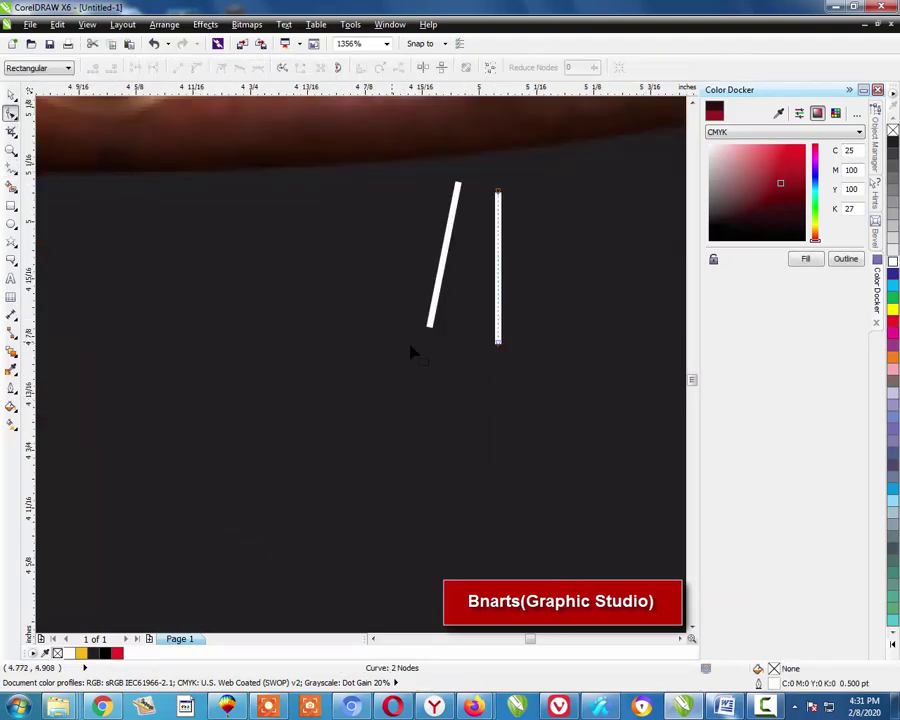
pyautogui.moveTo(498, 349); pyautogui.dragTo(481, 351)
pyautogui.press('space')
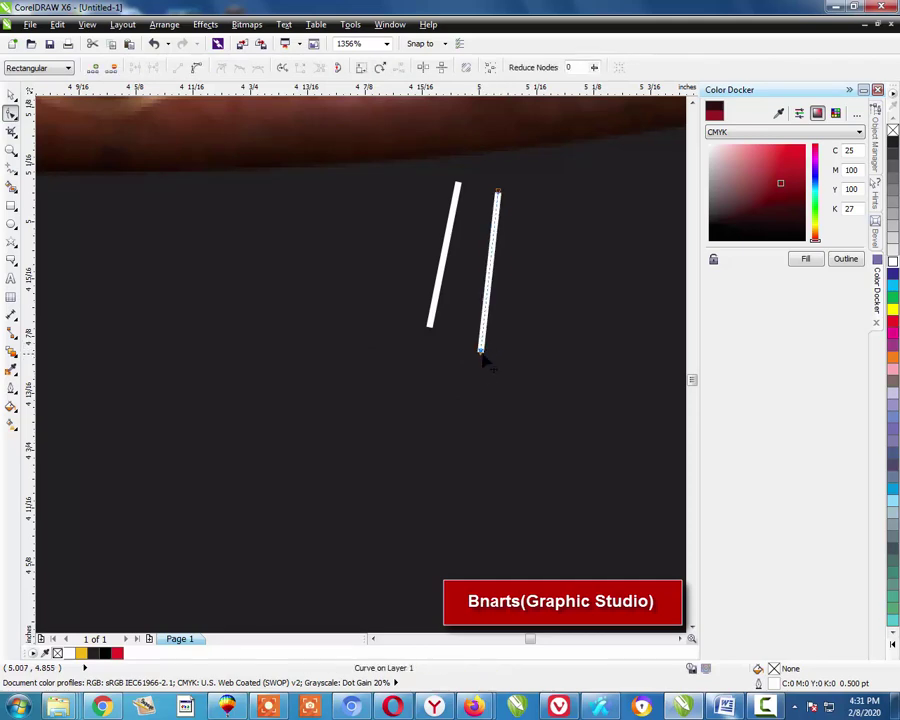
# - Draw a third short line about 0.12 in tall, slanting slightly right, beside the second one and outline it white
pyautogui.scroll(-1, 438, 372)
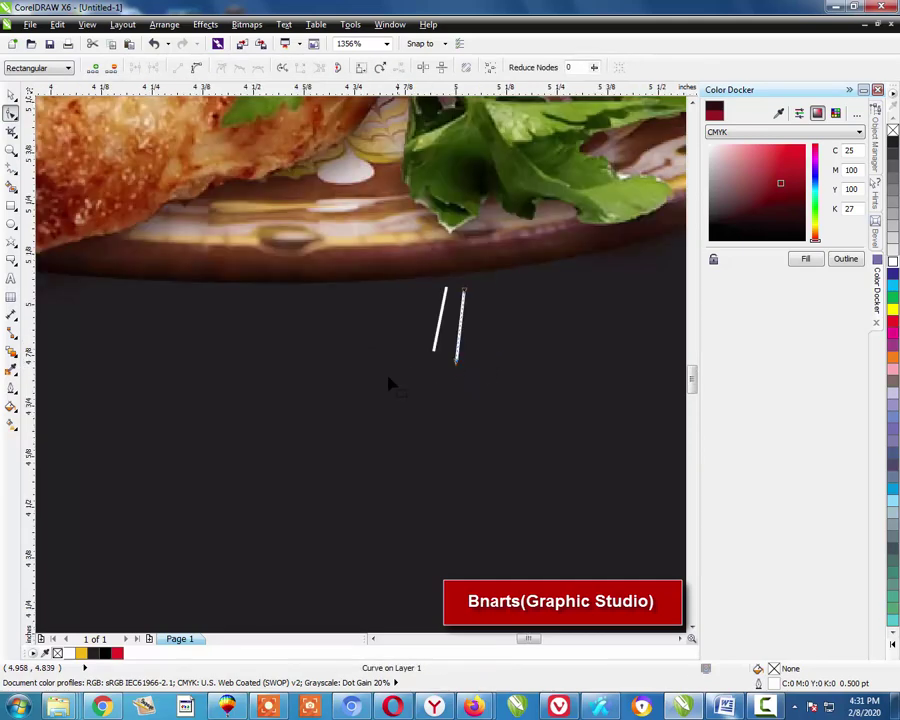
pyautogui.click(13, 168)
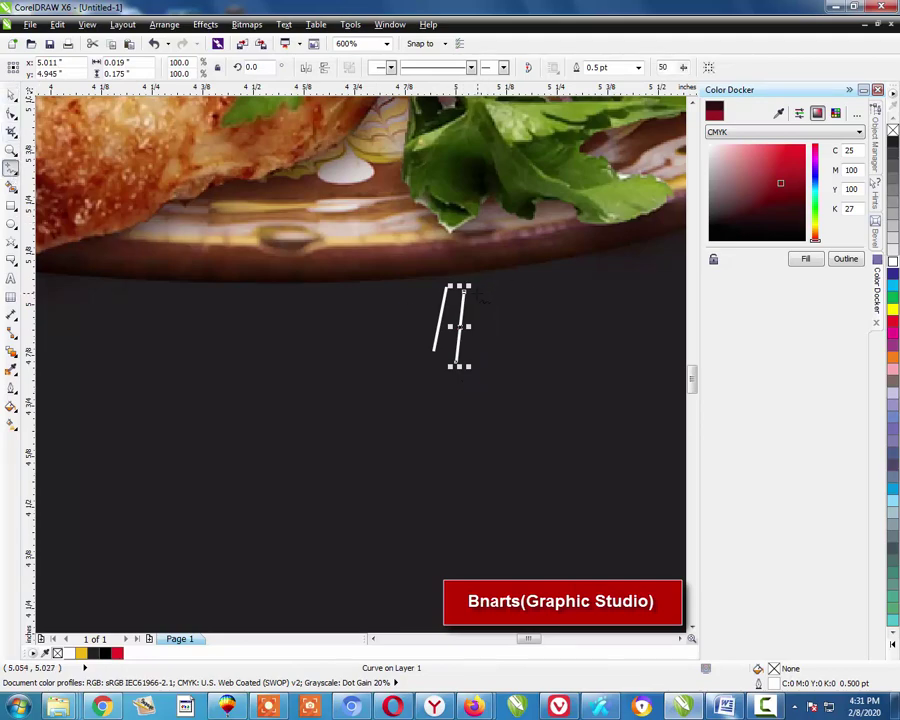
pyautogui.click(474, 291)
pyautogui.click(478, 340)
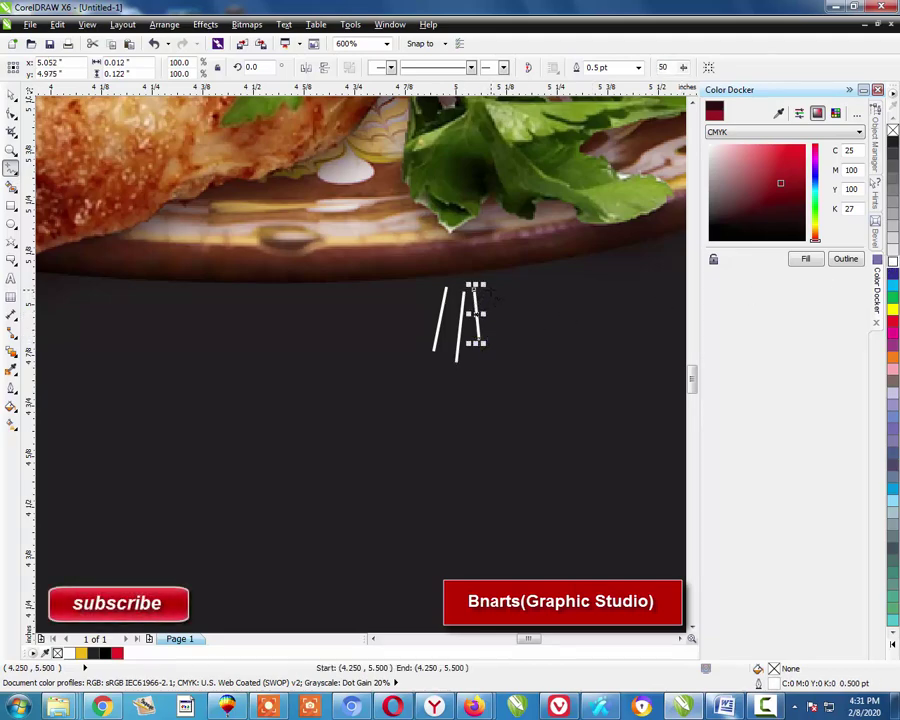
# - Draw a fourth, vertical line about 0.17 in tall just right of the third one and outline it white
pyautogui.click(491, 290)
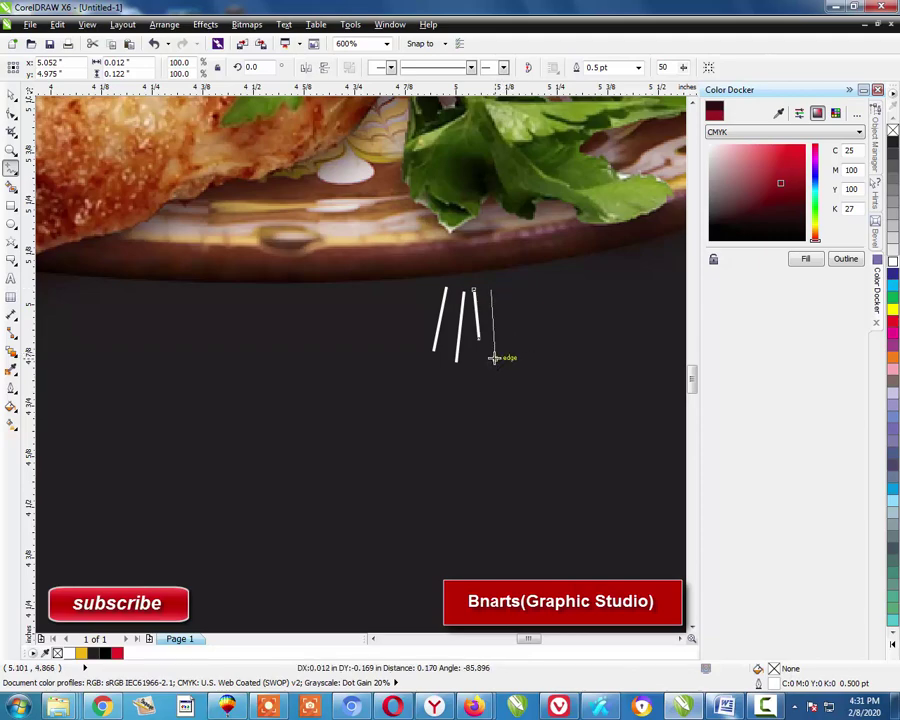
pyautogui.click(491, 358)
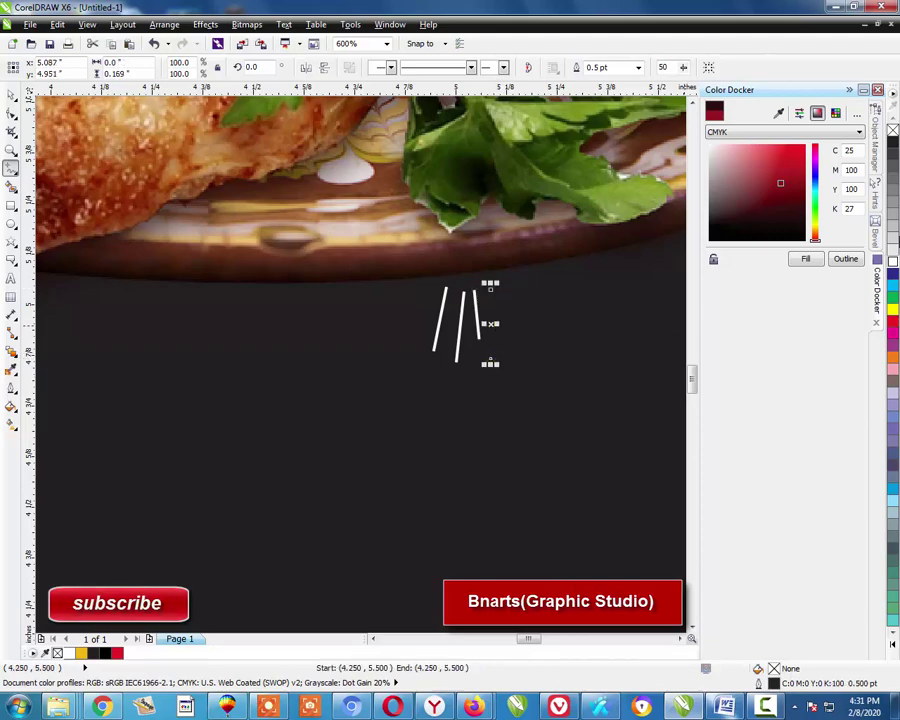
pyautogui.press('Escape')
pyautogui.press('space')
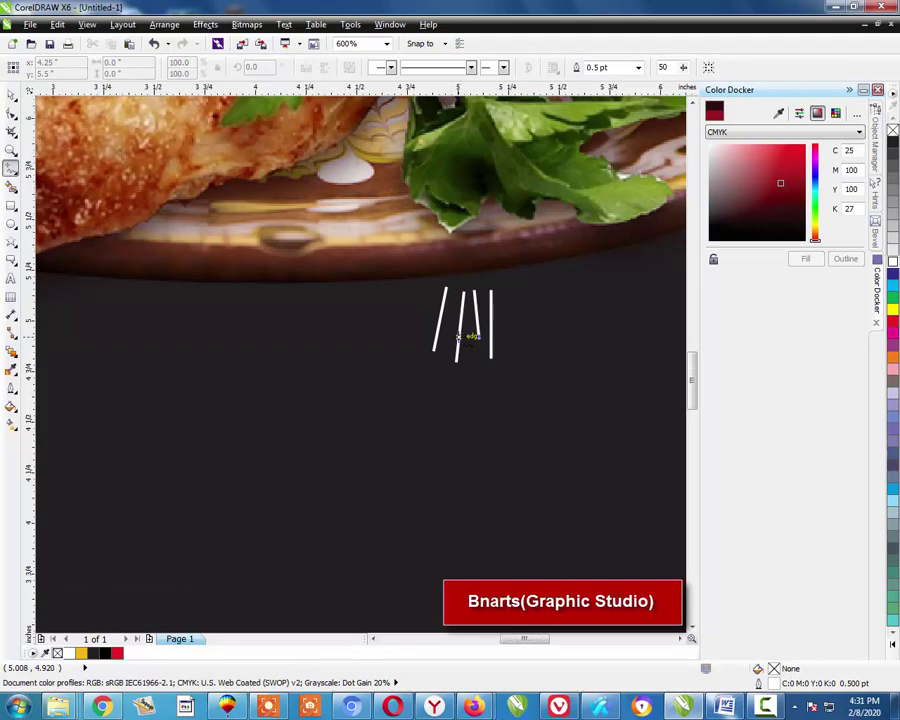
# - Align the tops of the three slanted lines with the top of the vertical line
pyautogui.scroll(-1, 468, 337)
pyautogui.scroll(4, 500, 358)
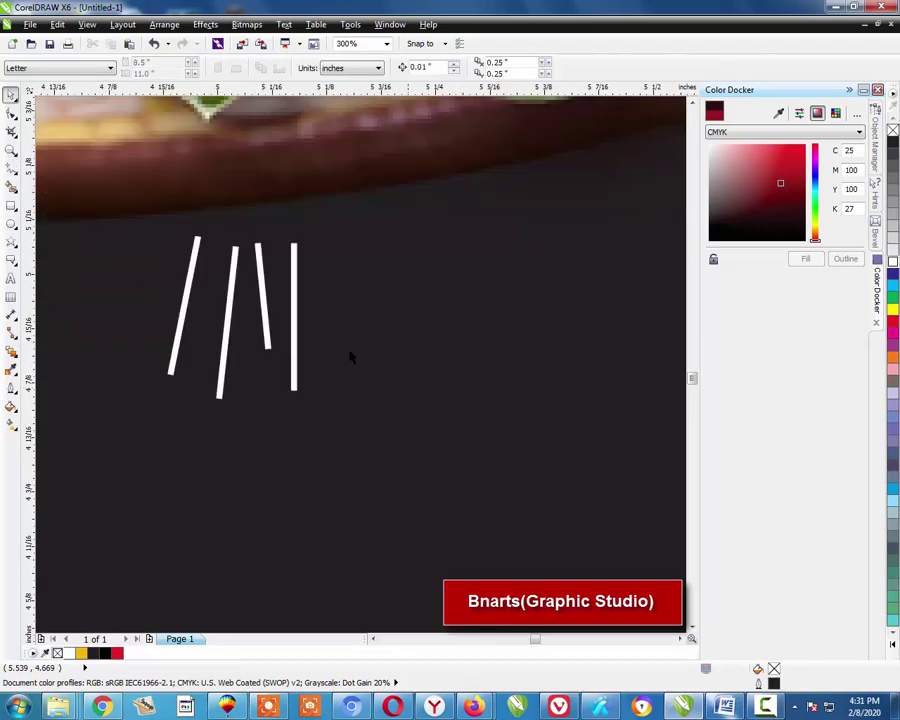
pyautogui.click(264, 313)
pyautogui.keyDown('shift'); pyautogui.click(230, 311); pyautogui.keyUp('shift')
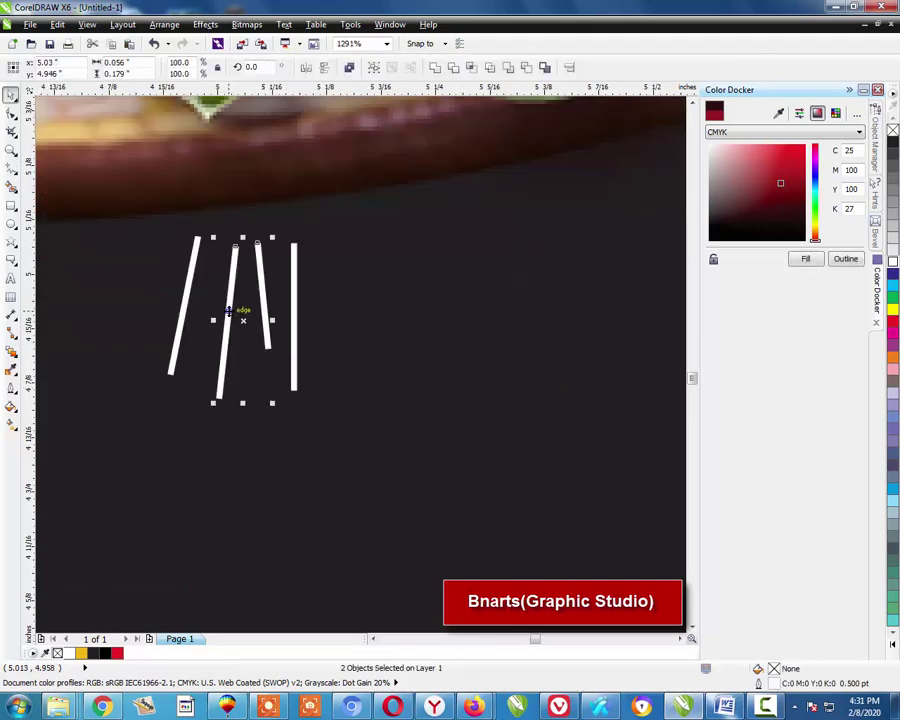
pyautogui.keyDown('shift'); pyautogui.click(193, 268); pyautogui.keyUp('shift')
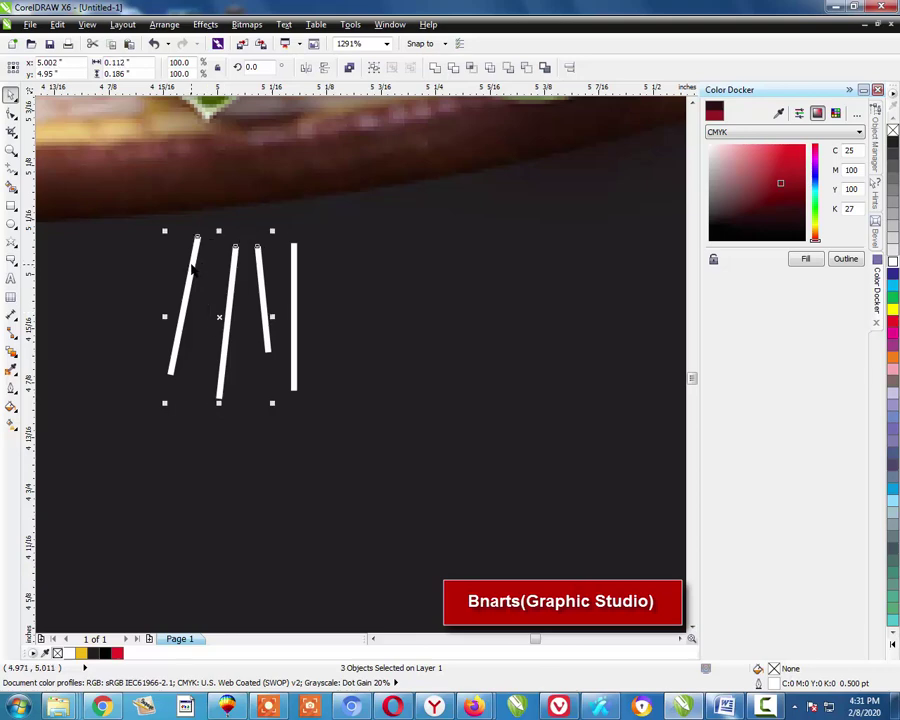
pyautogui.keyDown('shift'); pyautogui.click(294, 264); pyautogui.keyUp('shift')
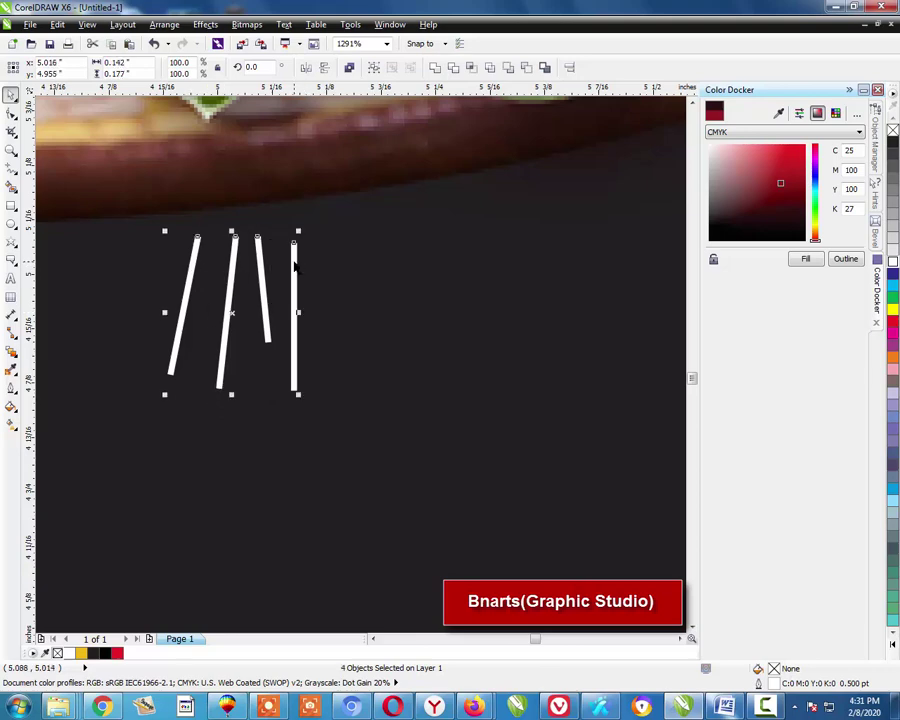
pyautogui.click(199, 304)
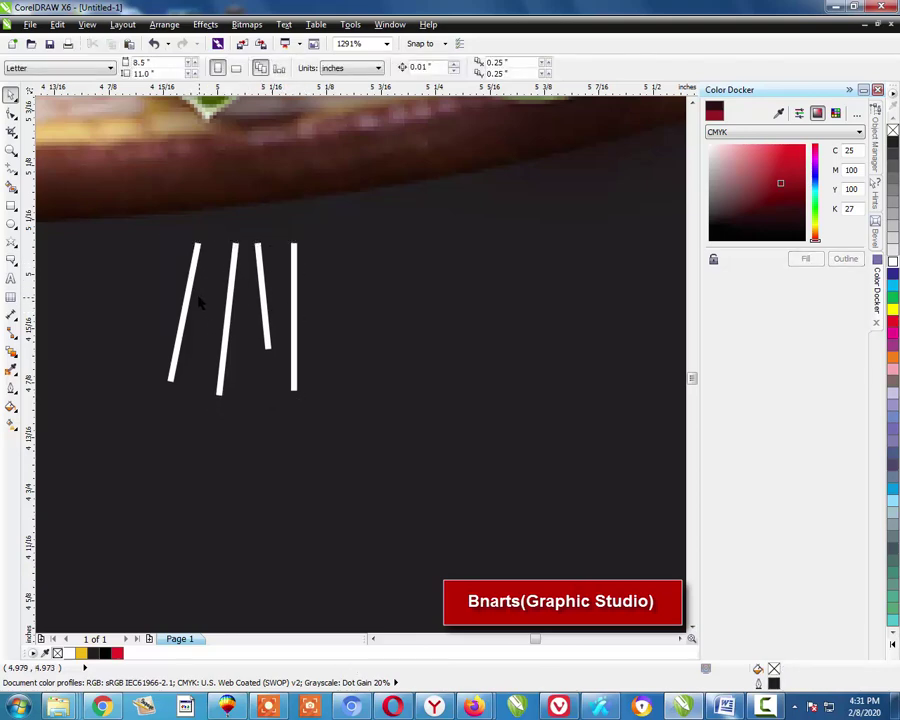
# - Copy the three slanted lines to the right side of the vertical line
pyautogui.click(188, 295)
pyautogui.keyDown('shift'); pyautogui.click(231, 297); pyautogui.keyUp('shift')
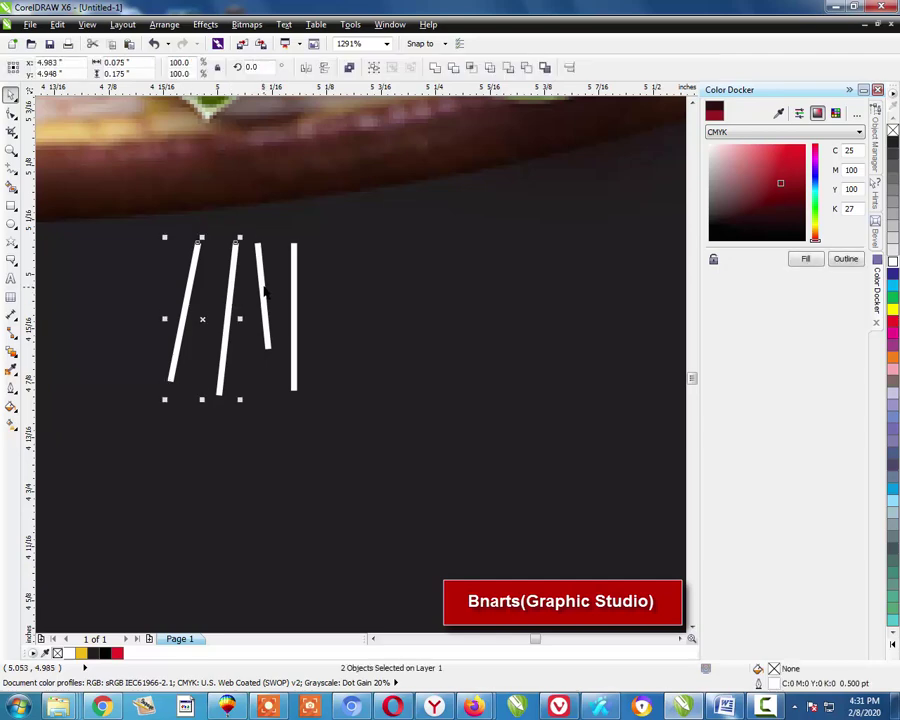
pyautogui.keyDown('shift'); pyautogui.click(264, 291); pyautogui.keyUp('shift')
pyautogui.moveTo(219, 318); pyautogui.dragTo(357, 307)
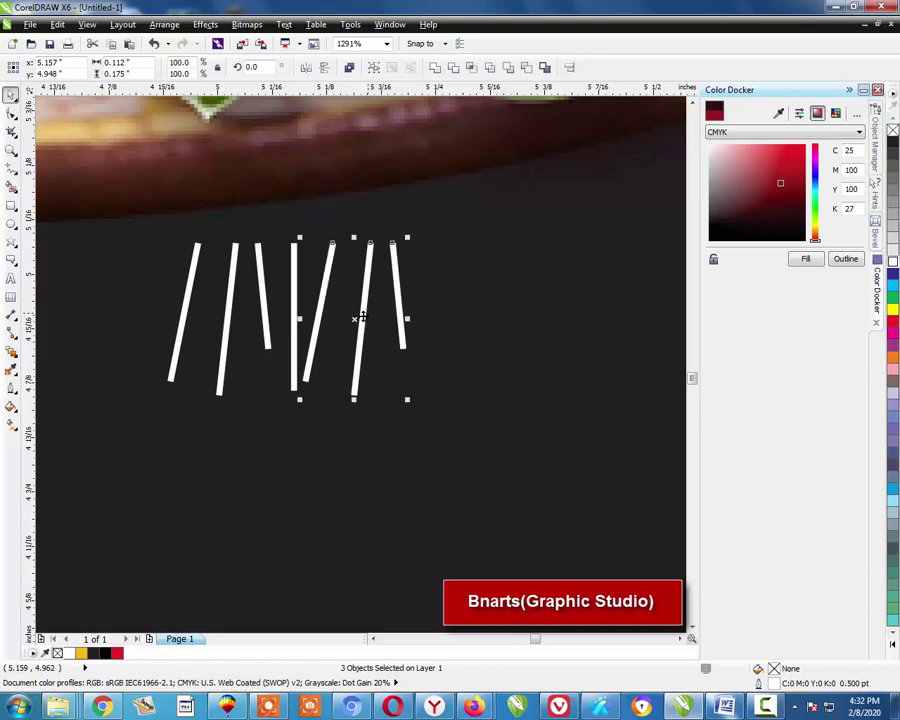
# - Try mirroring the three copied lines vertically and horizontally
pyautogui.click(324, 68)
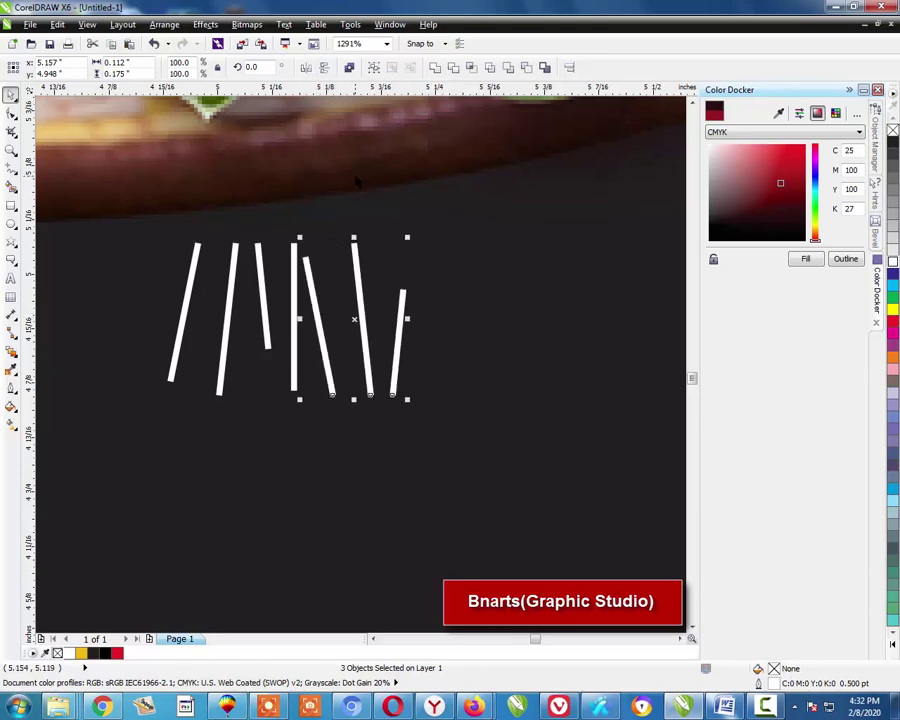
pyautogui.click(305, 68)
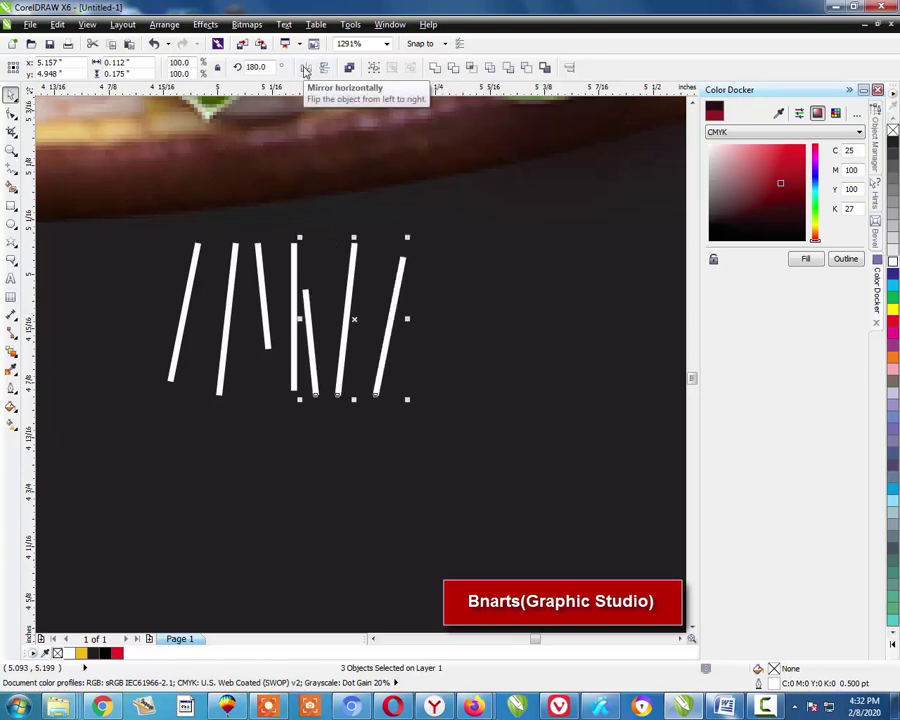
pyautogui.click(305, 68)
pyautogui.moveTo(357, 319); pyautogui.dragTo(364, 305)
pyautogui.click(327, 70)
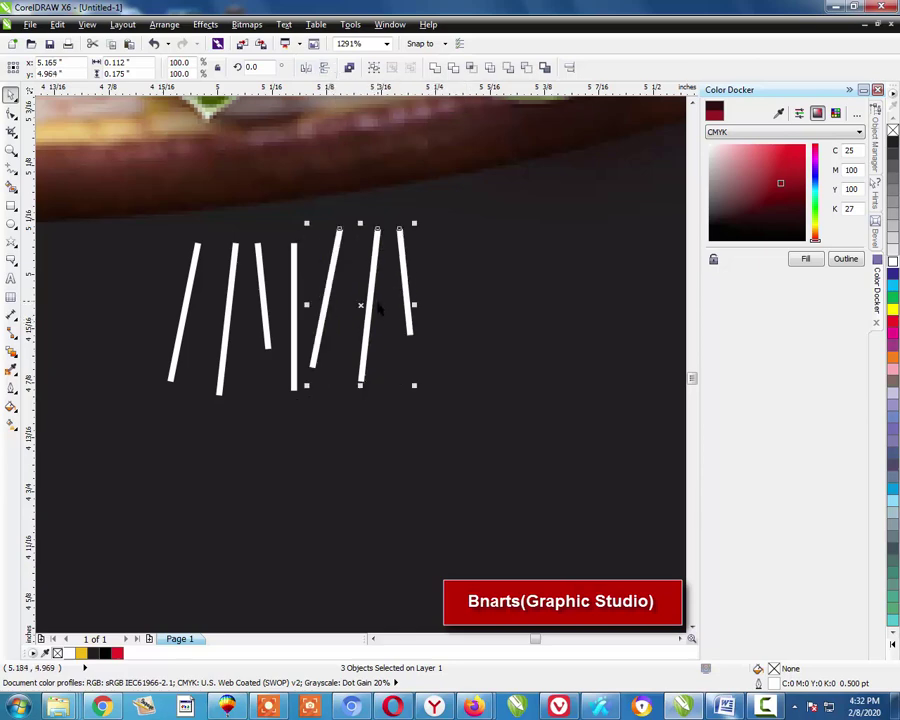
# - Skew the three copied lines horizontally so that they lean outward, away from the vertical line
pyautogui.click(371, 281)
pyautogui.moveTo(360, 385); pyautogui.dragTo(408, 370)
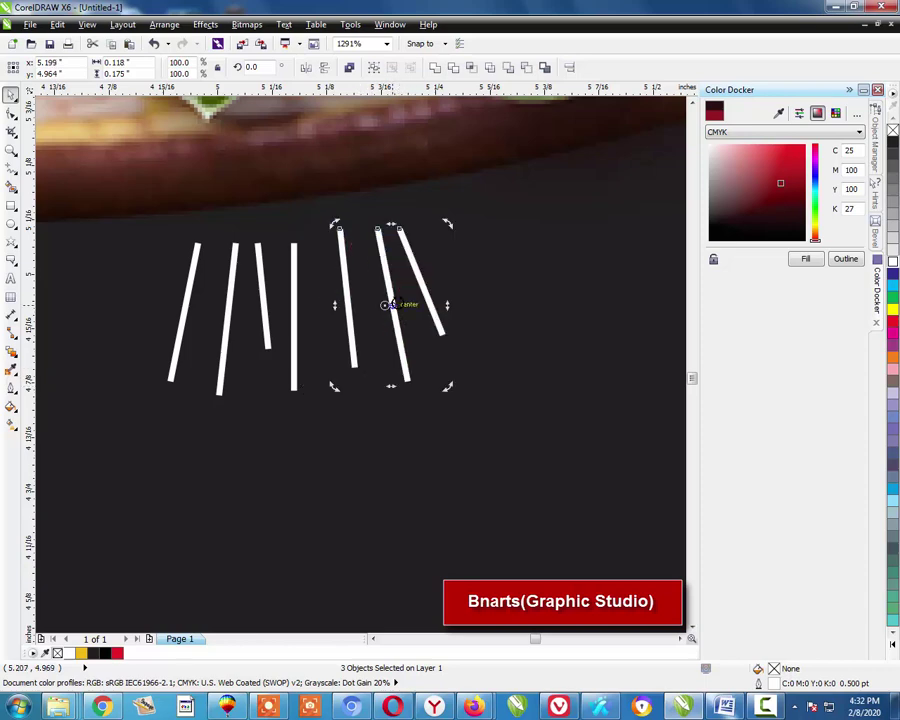
pyautogui.moveTo(388, 288)
pyautogui.mouseDown()
pyautogui.moveTo(384, 301)
pyautogui.moveTo(388, 287)
pyautogui.mouseUp()
pyautogui.hotkey('ctrl', 'z')
pyautogui.press('Delete')
pyautogui.press('space')
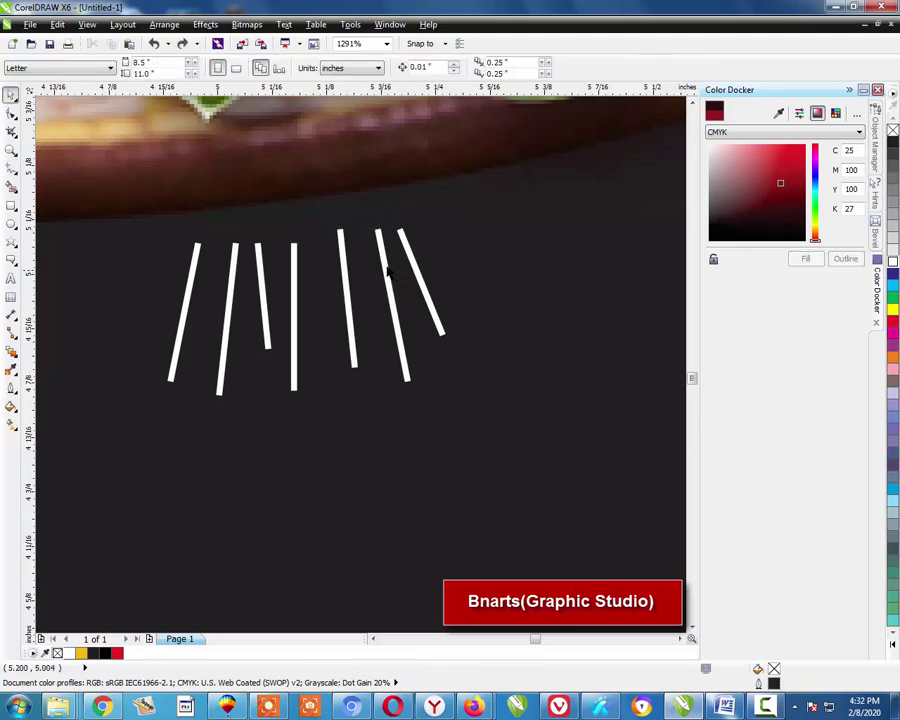
pyautogui.click(383, 262)
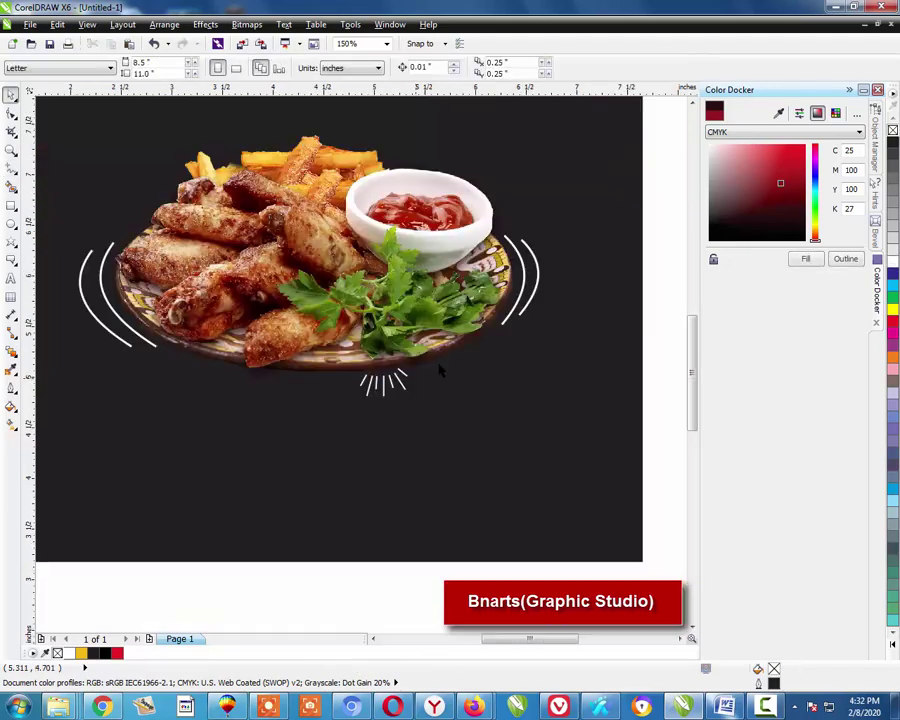
# - Nudge the grouped burst of seven lines below the plate slightly left and down
pyautogui.press('F2')
pyautogui.moveTo(467, 322); pyautogui.dragTo(239, 452)
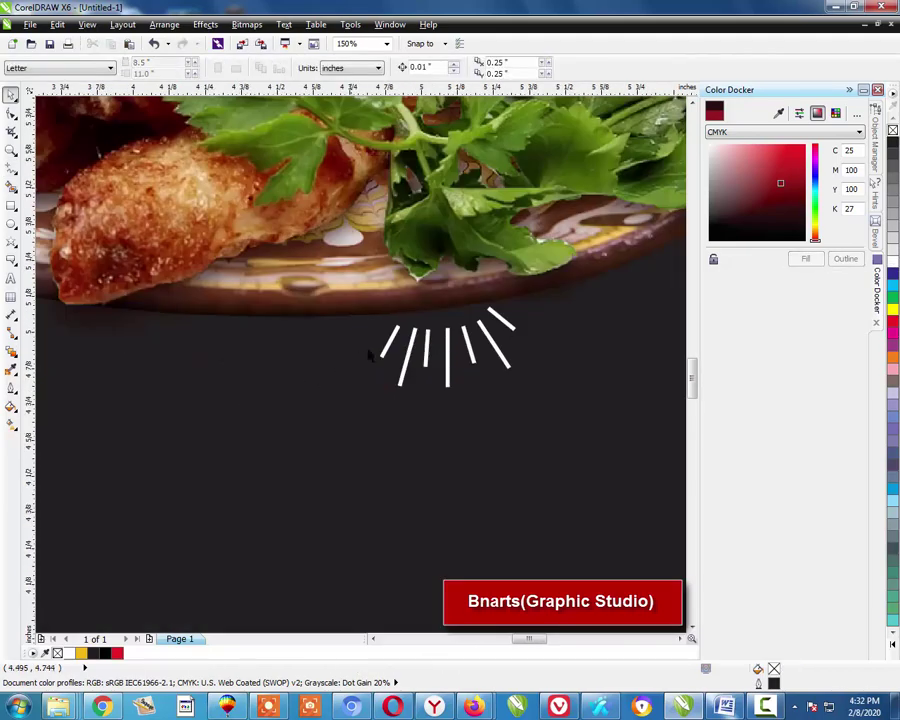
pyautogui.click(428, 338)
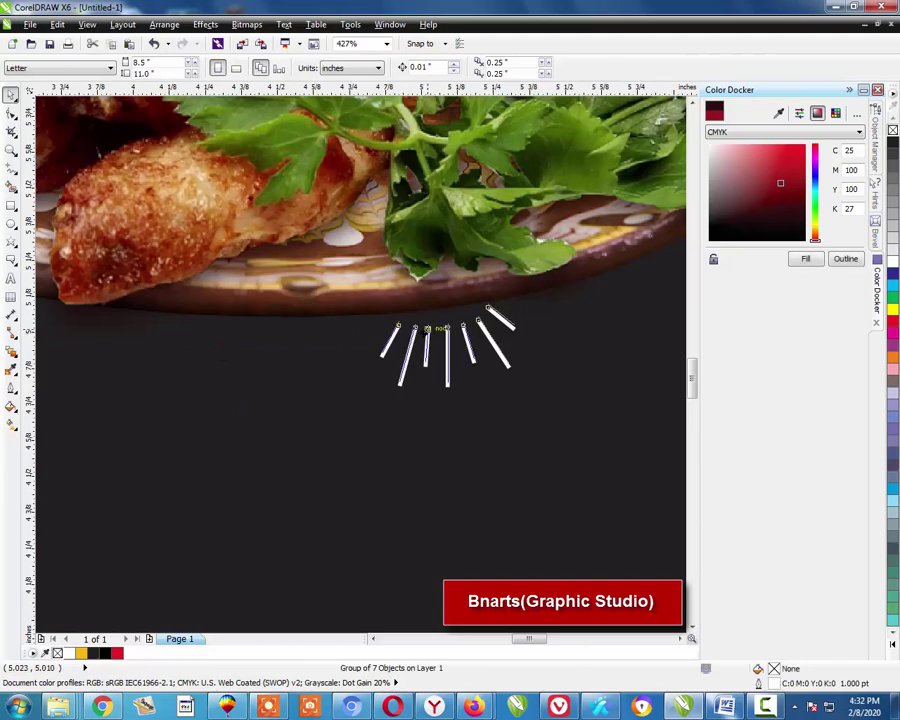
pyautogui.moveTo(428, 331); pyautogui.dragTo(423, 335)
pyautogui.click(432, 373)
# - Copy the burst of lines to above the fries and mirror the copy vertically and horizontally
pyautogui.scroll(-2, 434, 384)
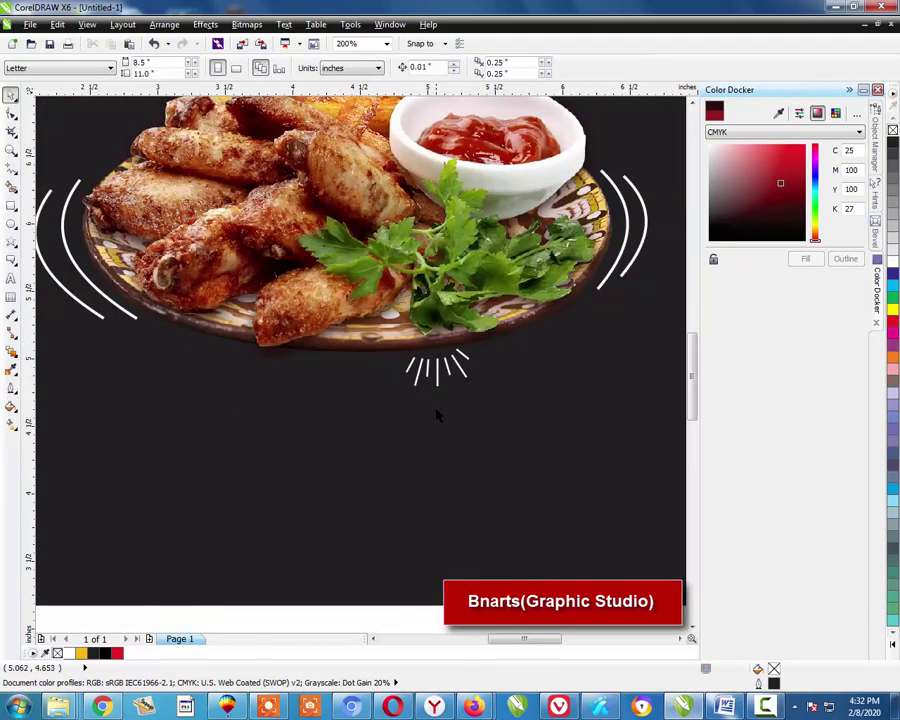
pyautogui.scroll(-1, 436, 414)
pyautogui.moveTo(440, 390); pyautogui.dragTo(330, 228)
pyautogui.hotkey('ctrl', 'z')
pyautogui.click(436, 393)
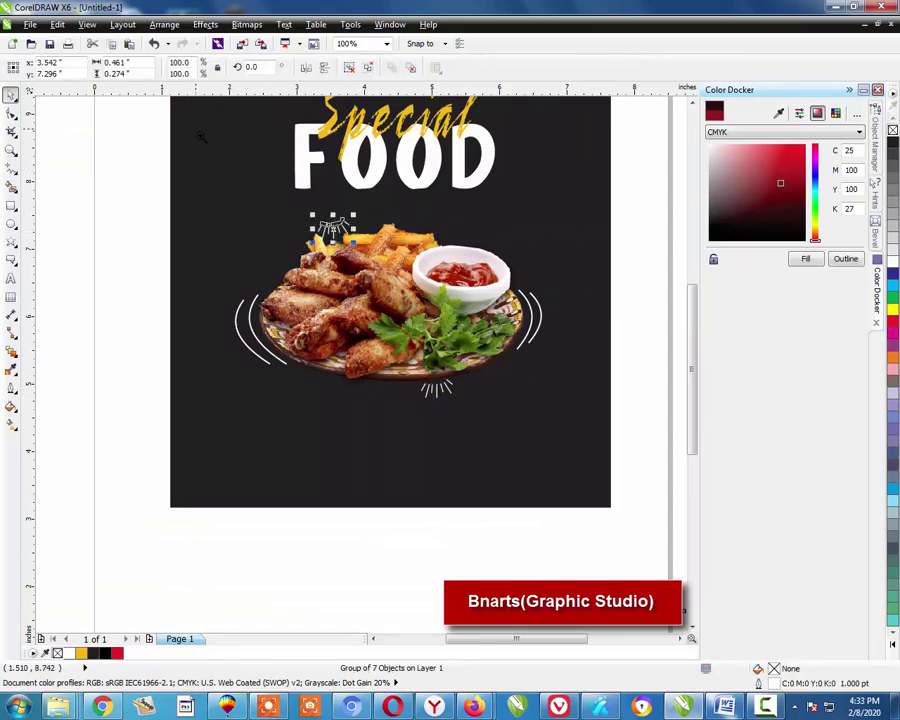
pyautogui.moveTo(201, 137); pyautogui.dragTo(593, 355)
pyautogui.click(324, 68)
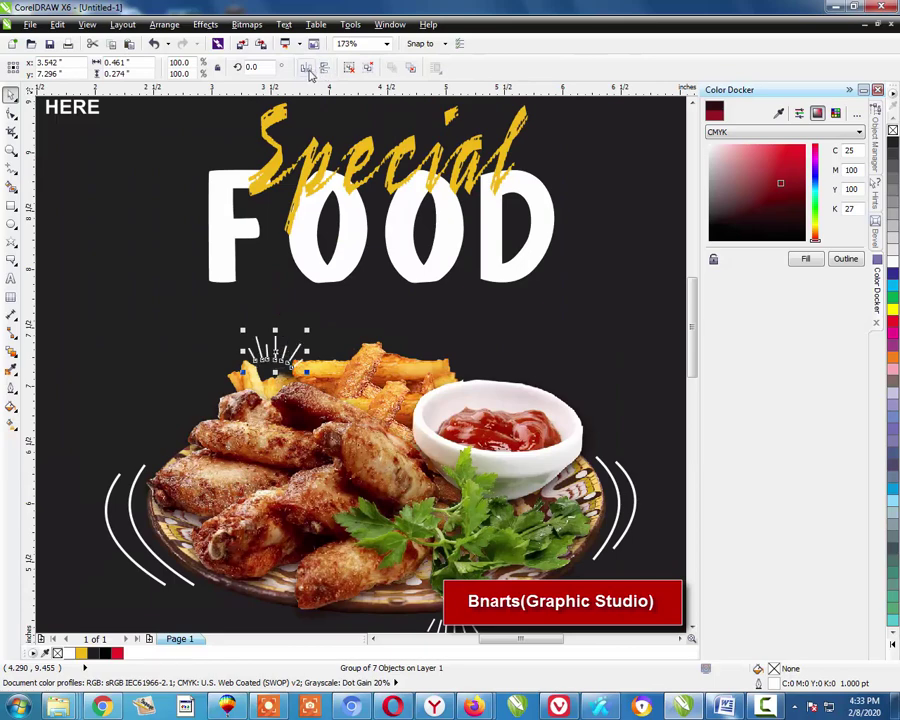
pyautogui.click(309, 72)
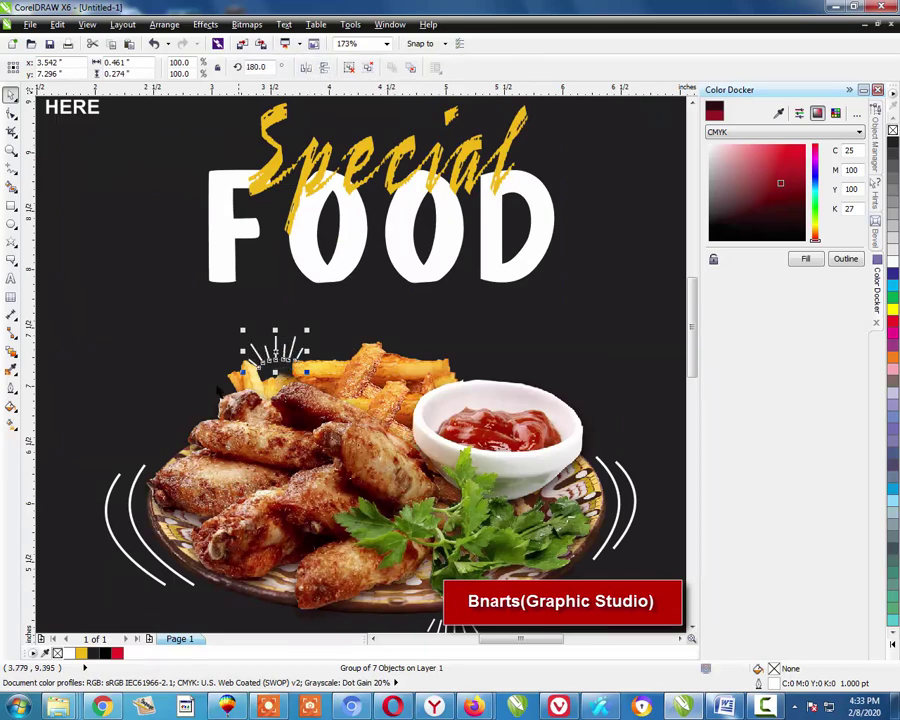
# - Move the mirrored burst about 0.2 in right so that it sits just above the gap in the fries
pyautogui.press('F2')
pyautogui.moveTo(193, 295); pyautogui.dragTo(389, 394)
pyautogui.moveTo(308, 390); pyautogui.dragTo(387, 369)
pyautogui.press('Escape')
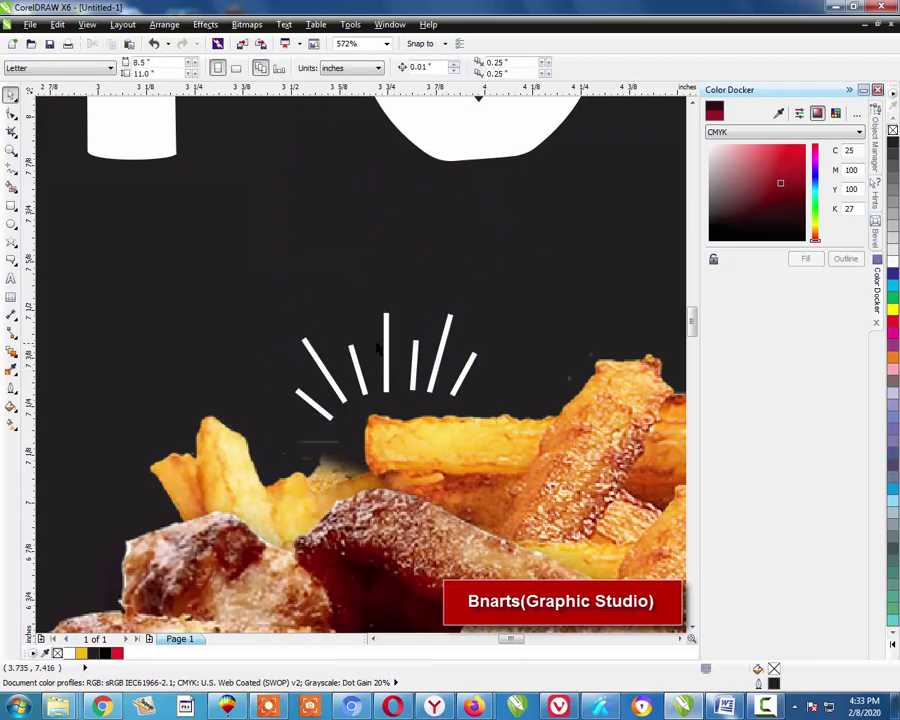
pyautogui.scroll(-6, 307, 300)
pyautogui.press('z')
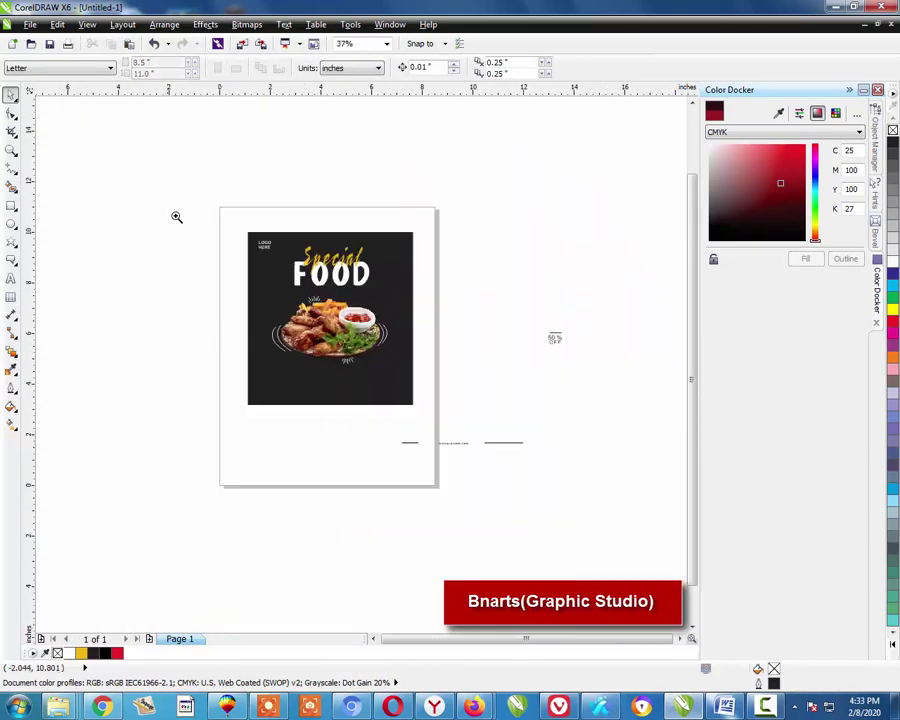
pyautogui.moveTo(170, 208); pyautogui.dragTo(617, 496)
pyautogui.moveTo(522, 498); pyautogui.dragTo(354, 426)
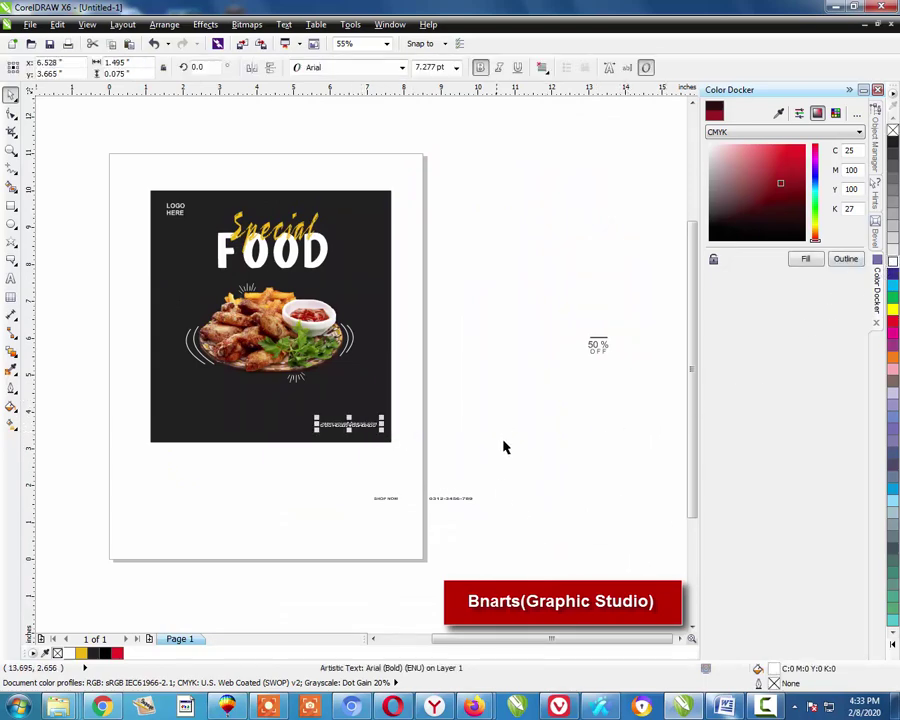
# - Fill the SHOP NOW and phone number texts white and move both onto the lower part of the dark square
pyautogui.moveTo(510, 437); pyautogui.dragTo(312, 562)
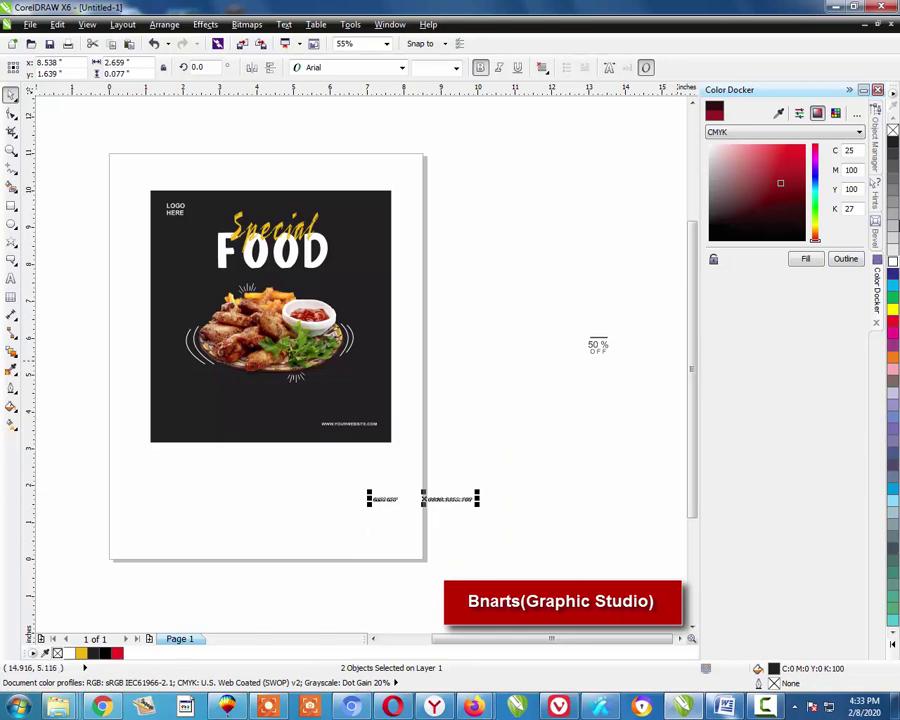
pyautogui.click(893, 264)
pyautogui.moveTo(422, 498); pyautogui.dragTo(240, 424)
pyautogui.click(140, 407)
# - Move the SHOP NOW text further left, near the dark square's lower left corner
pyautogui.press('z')
pyautogui.moveTo(108, 370); pyautogui.dragTo(445, 502)
pyautogui.moveTo(213, 335); pyautogui.dragTo(165, 339)
pyautogui.click(78, 285)
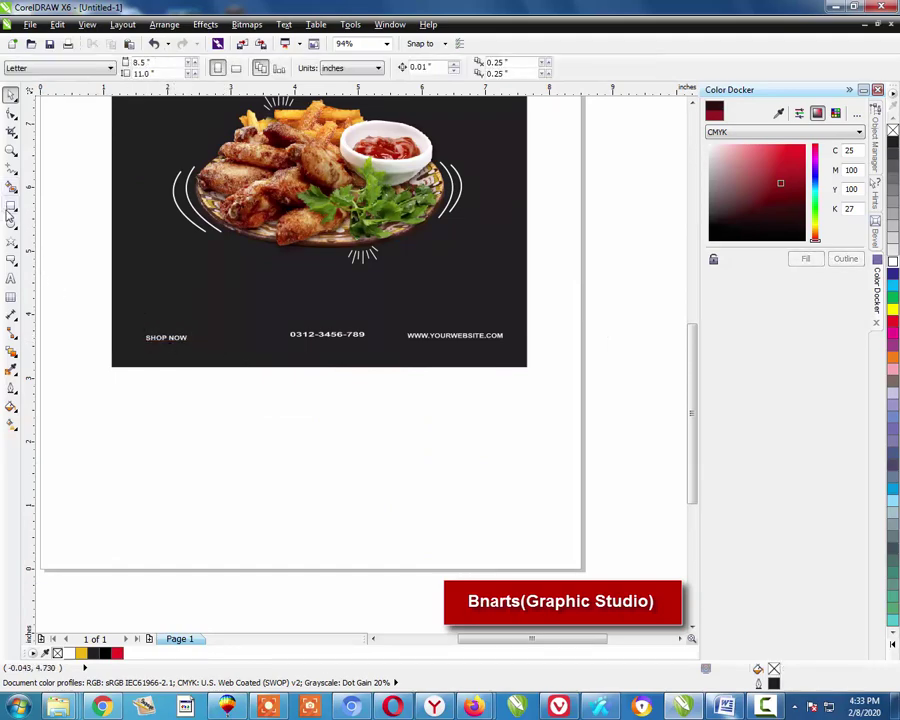
# - Draw a white-filled rectangle about 1.13 by 0.29 in around the SHOP NOW text with its corner radii set to 3 in
pyautogui.click(10, 206)
pyautogui.moveTo(131, 329); pyautogui.dragTo(203, 347)
pyautogui.press('space')
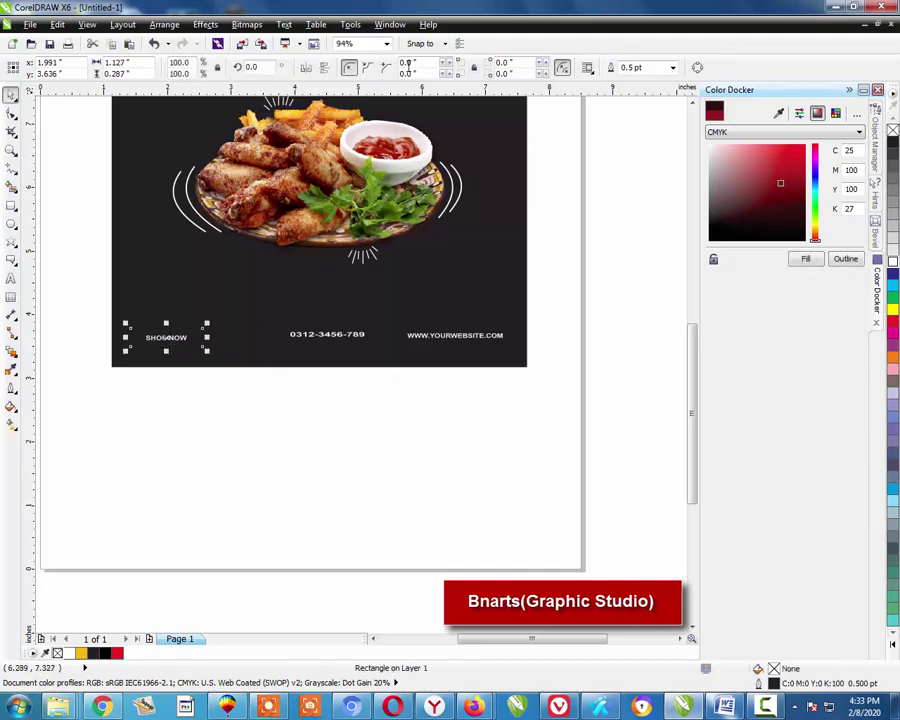
pyautogui.write('3')
pyautogui.press('Tab')
pyautogui.write('3')
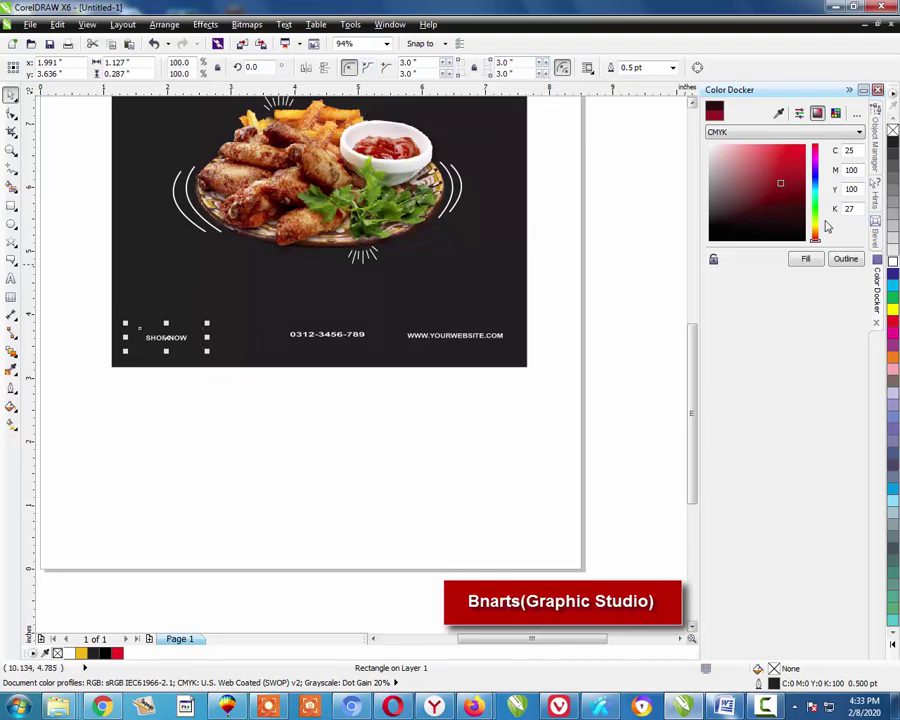
pyautogui.click(893, 271)
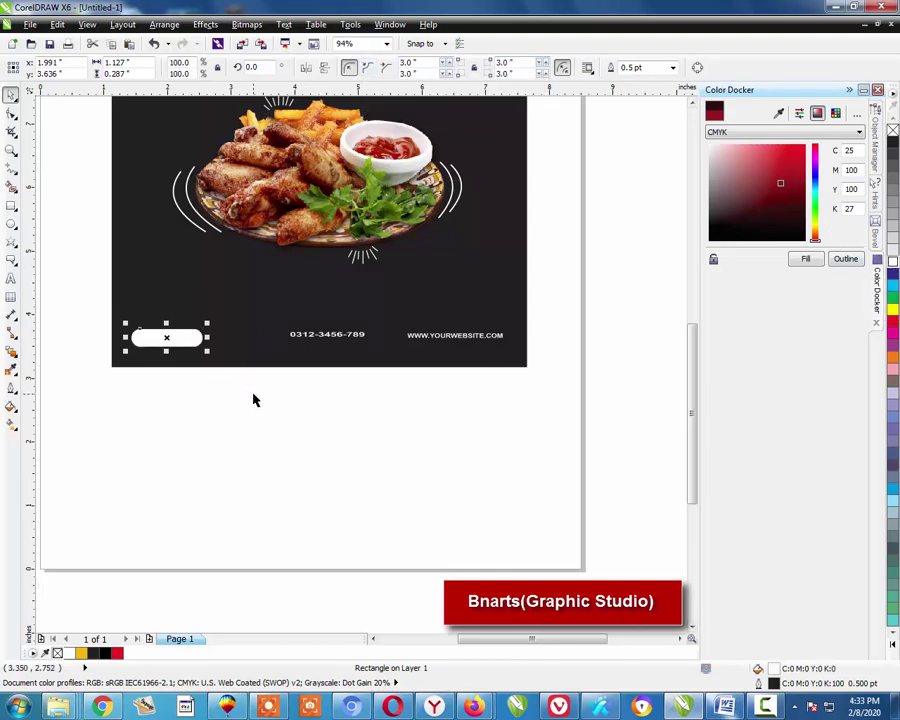
pyautogui.click(253, 398)
# - Fill the rounded rectangle near the dark square's lower left corner with yellow CMYK 4, 28, 100, 0
pyautogui.click(164, 340)
pyautogui.hotkey('shift', 'F11')
pyautogui.click(400, 234)
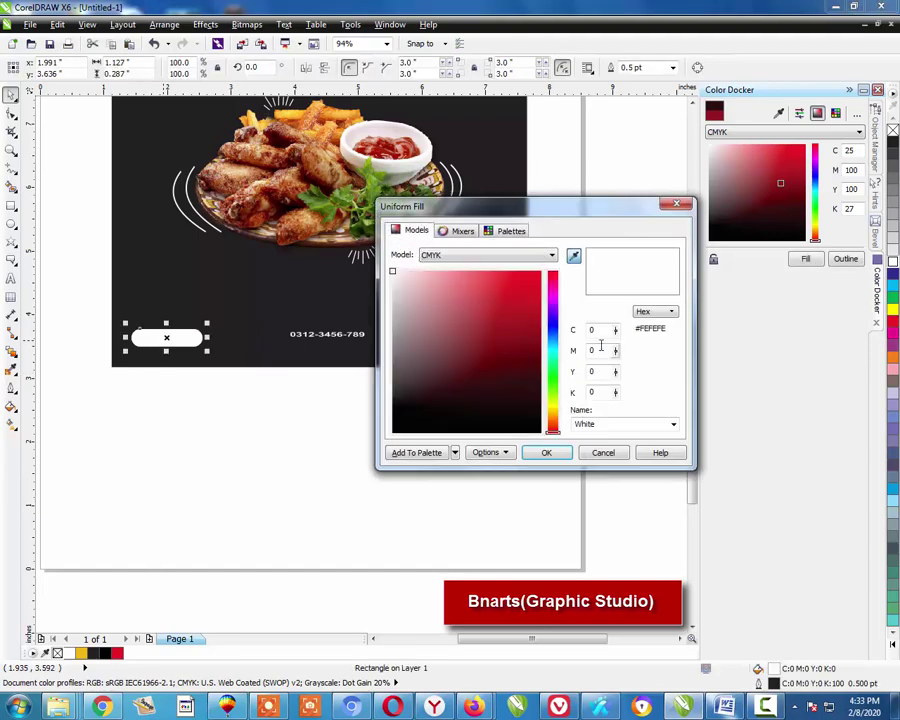
pyautogui.write('4')
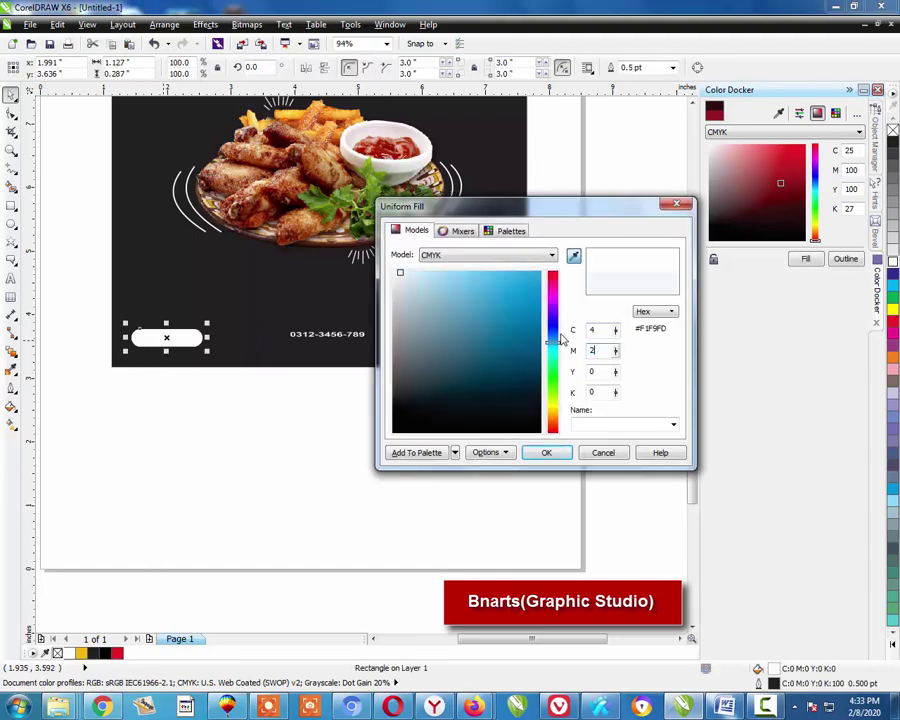
pyautogui.press('Tab')
pyautogui.write('28')
pyautogui.press('Tab')
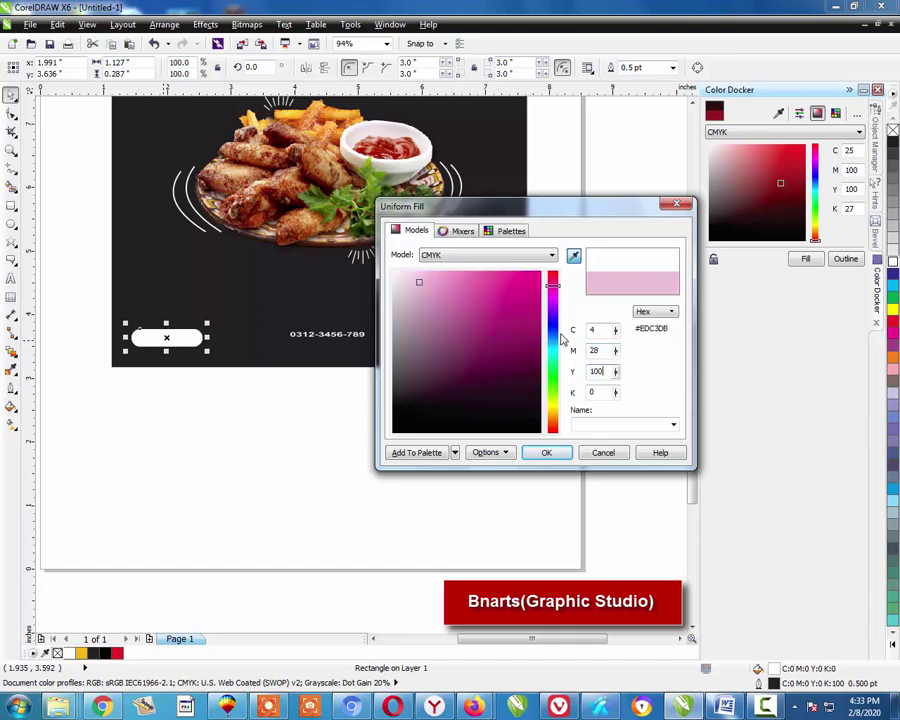
pyautogui.press('Tab')
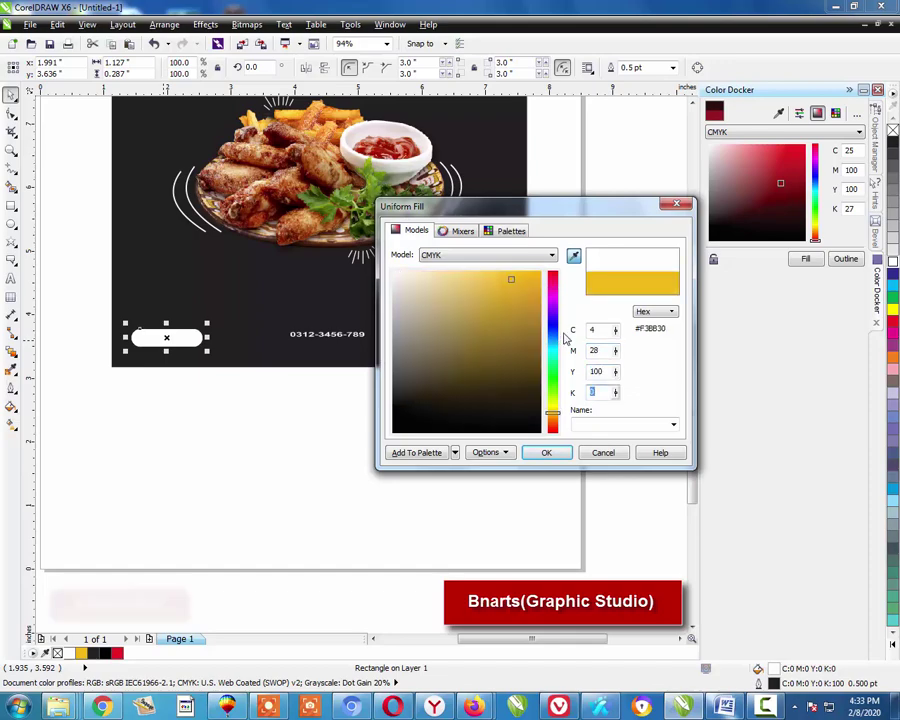
pyautogui.click(562, 452)
pyautogui.click(138, 370)
# - Enlarge the SHOP NOW text to about 0.76 in wide and group it, centred, with the yellow button
pyautogui.press('F2')
pyautogui.moveTo(73, 295); pyautogui.dragTo(303, 429)
pyautogui.moveTo(91, 205); pyautogui.dragTo(390, 440)
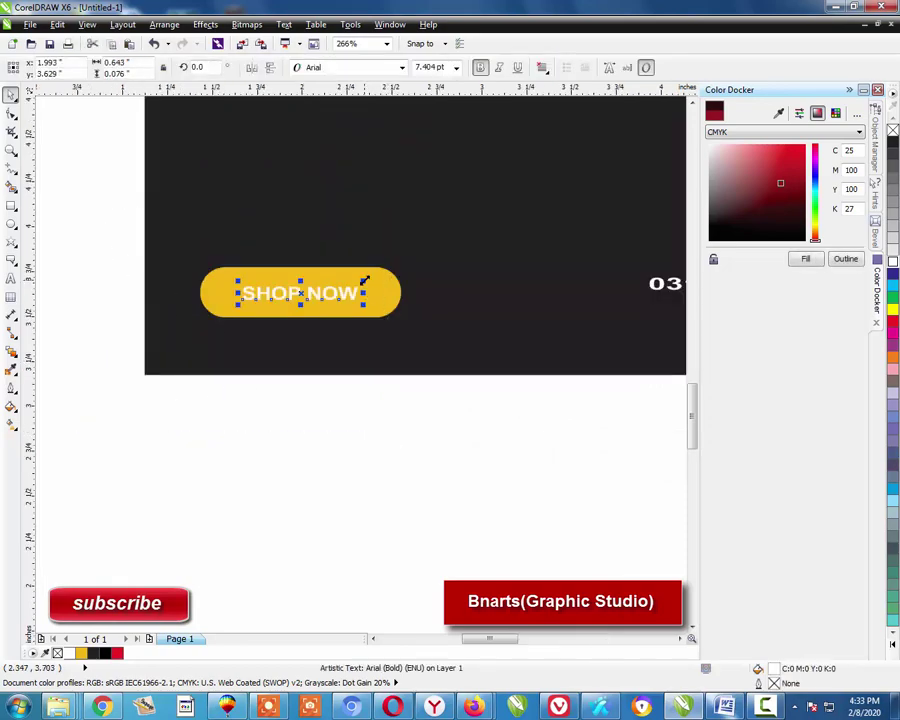
pyautogui.moveTo(365, 282); pyautogui.dragTo(372, 274)
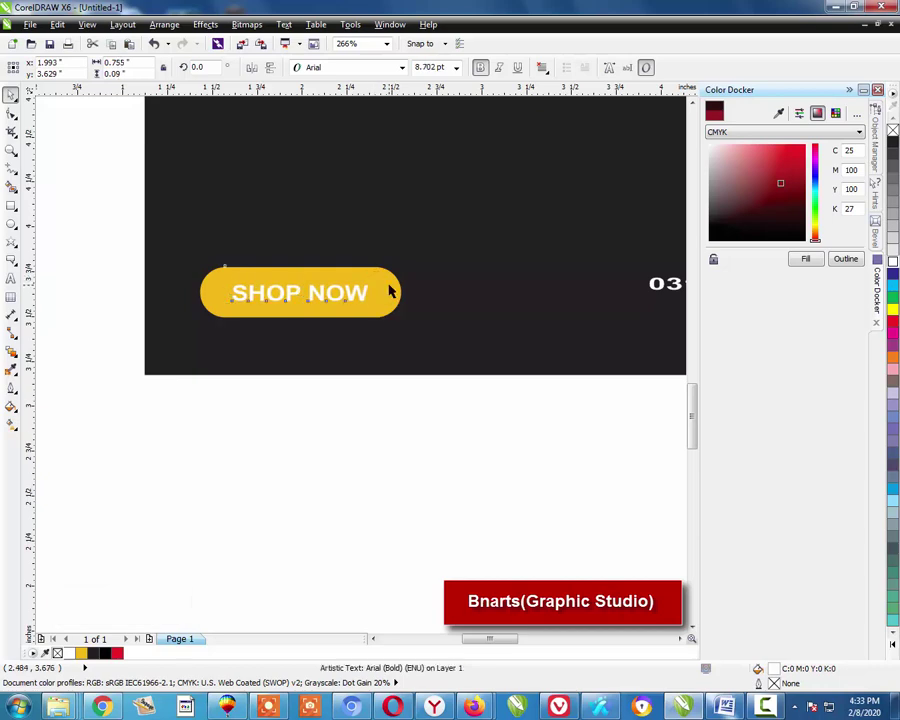
pyautogui.keyDown('shift'); pyautogui.click(389, 290); pyautogui.keyUp('shift')
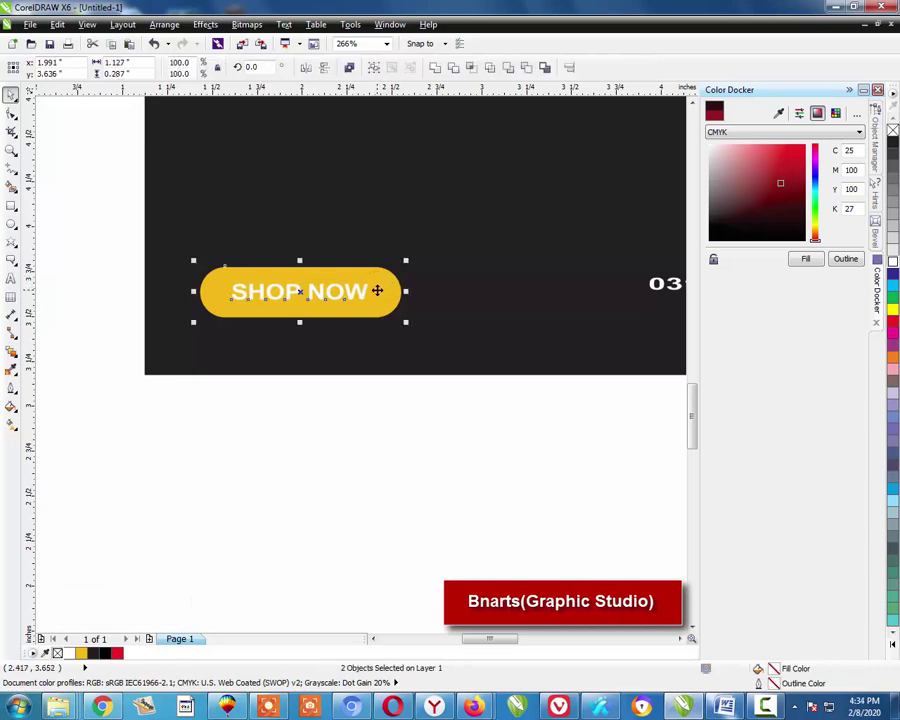
pyautogui.hotkey('ctrl', 'g')
pyautogui.click(279, 388)
pyautogui.scroll(-4, 271, 394)
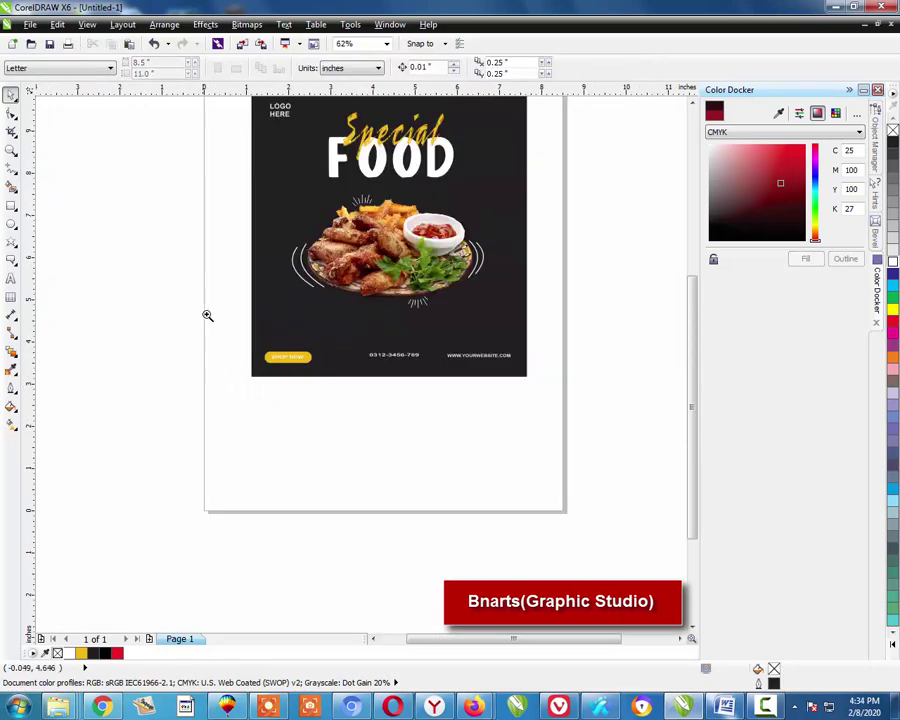
pyautogui.moveTo(207, 316); pyautogui.dragTo(530, 414)
pyautogui.click(466, 348)
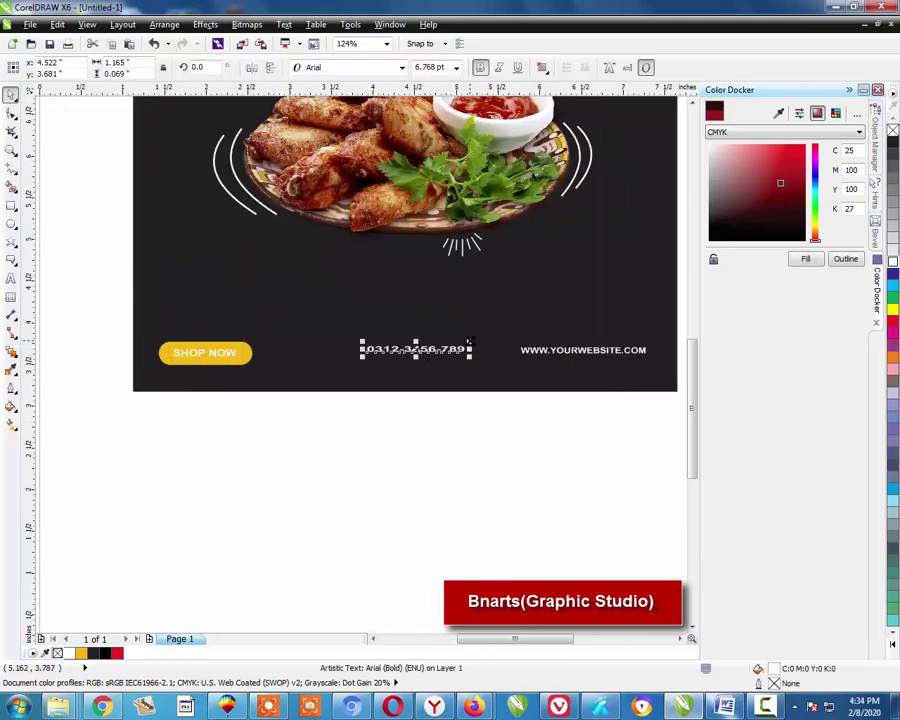
pyautogui.moveTo(467, 342); pyautogui.dragTo(503, 358)
pyautogui.click(535, 353)
pyautogui.click(485, 357)
pyautogui.click(466, 349)
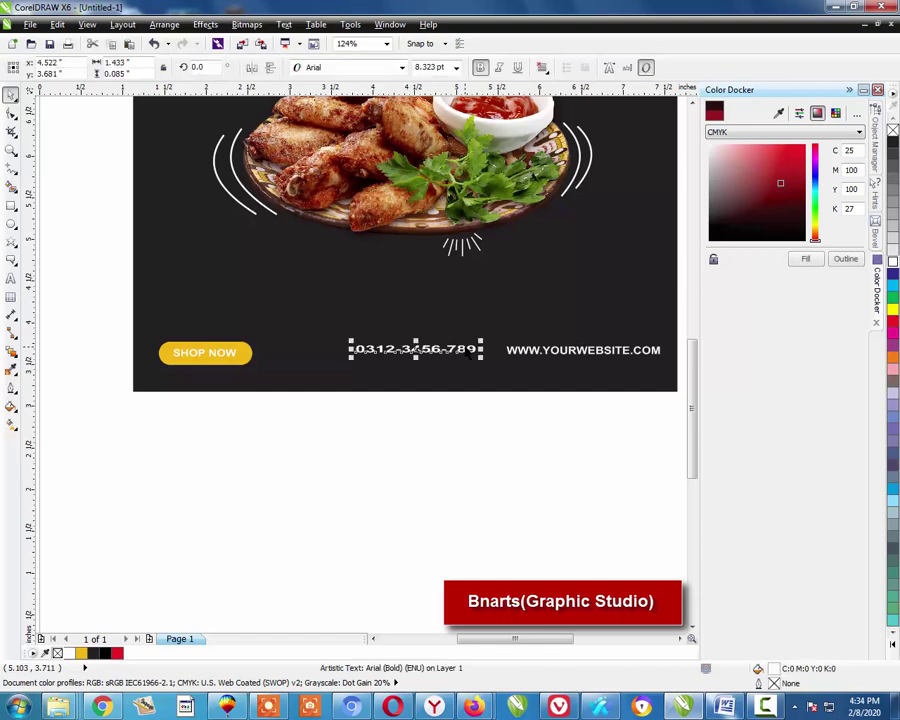
pyautogui.keyDown('shift'); pyautogui.click(528, 358); pyautogui.keyUp('shift')
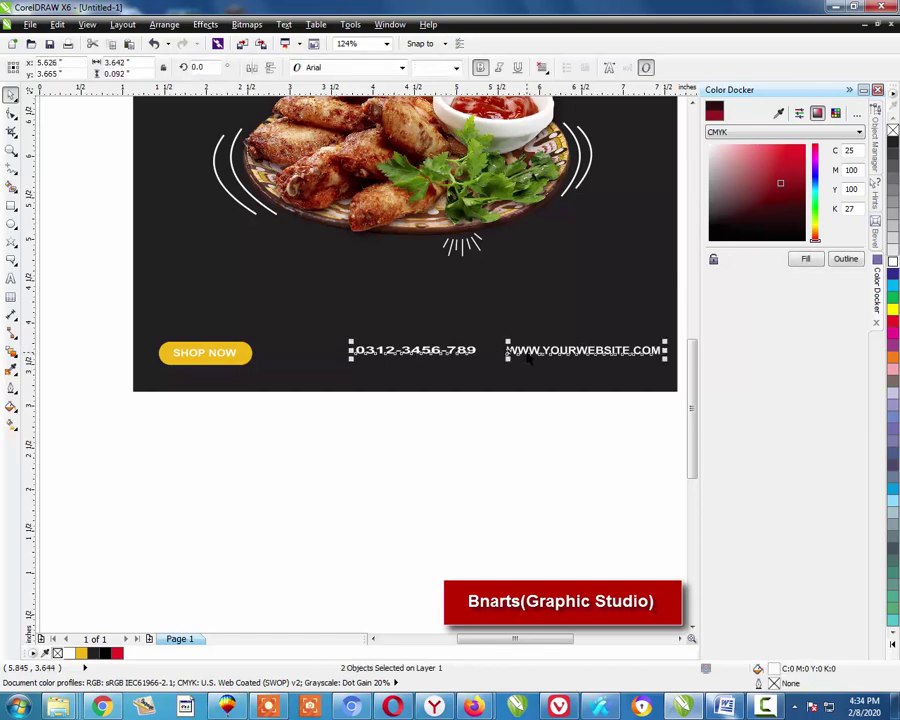
pyautogui.click(357, 363)
pyautogui.click(411, 352)
pyautogui.keyDown('shift'); pyautogui.click(521, 361); pyautogui.keyUp('shift')
pyautogui.hotkey('ctrl', 'g')
# - Align the grouped contact texts vertically with the SHOP NOW button
pyautogui.keyDown('shift'); pyautogui.click(224, 356); pyautogui.keyUp('shift')
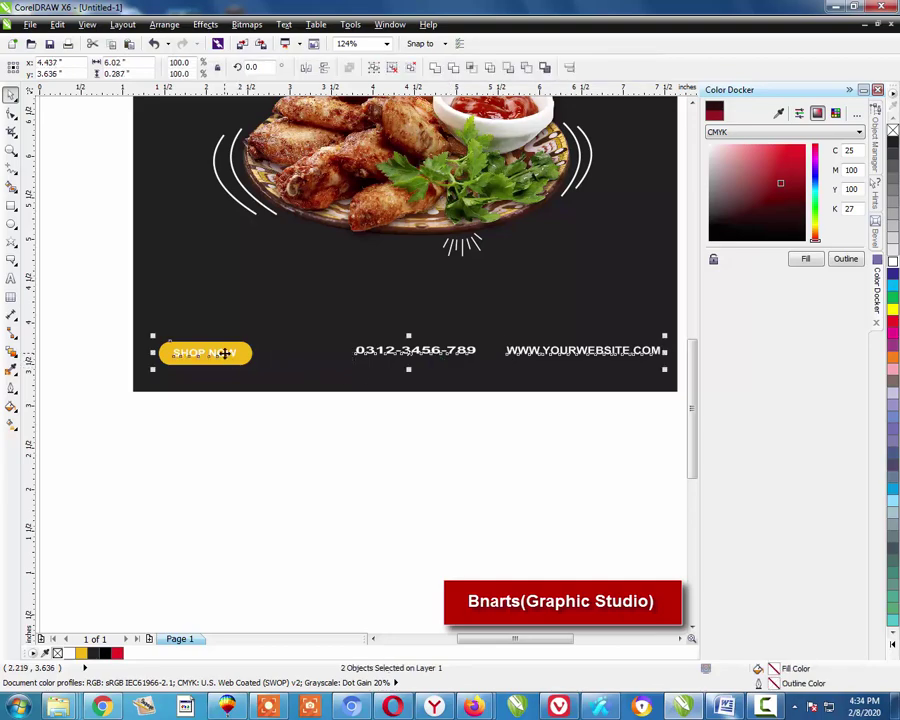
pyautogui.press('e')
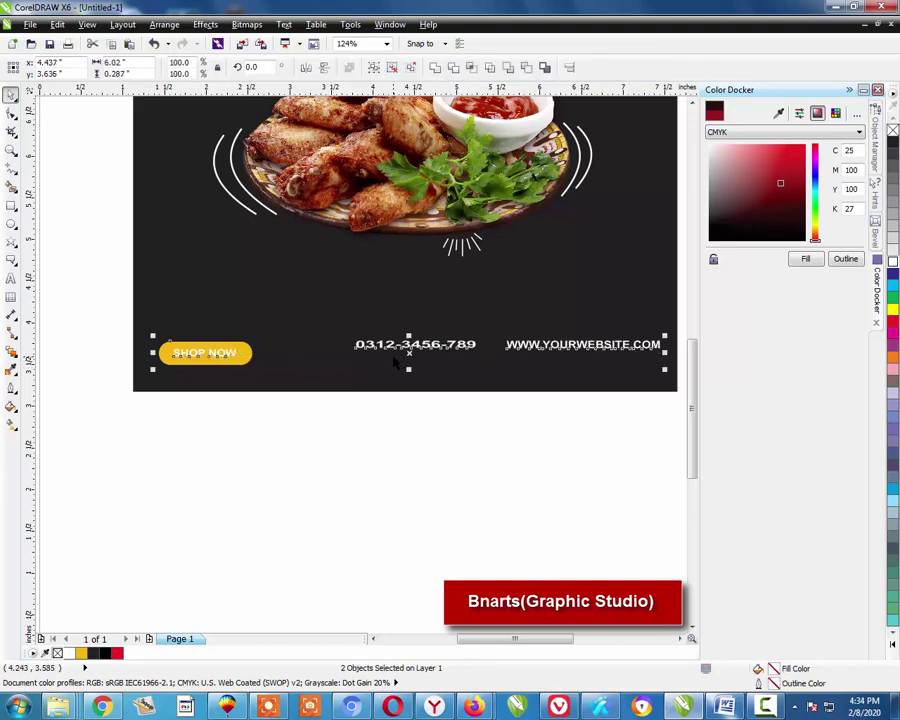
pyautogui.press('e')
pyautogui.moveTo(409, 354); pyautogui.dragTo(403, 356)
pyautogui.press('Escape')
# - Draw a circle about 0.79 in in diameter on the empty area beside the page
pyautogui.scroll(-4, 366, 376)
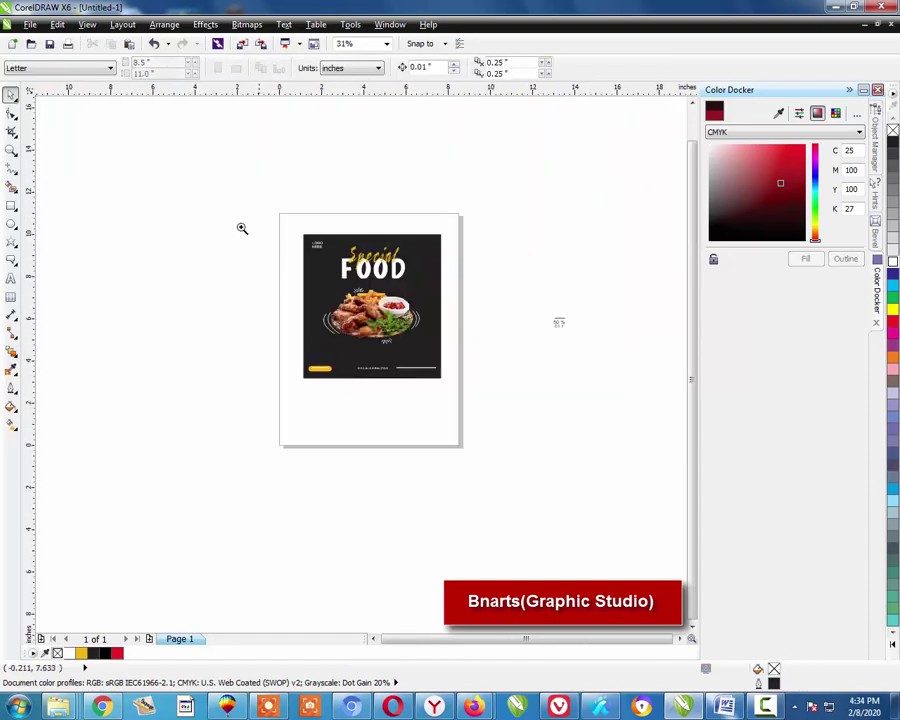
pyautogui.moveTo(247, 210); pyautogui.dragTo(585, 430)
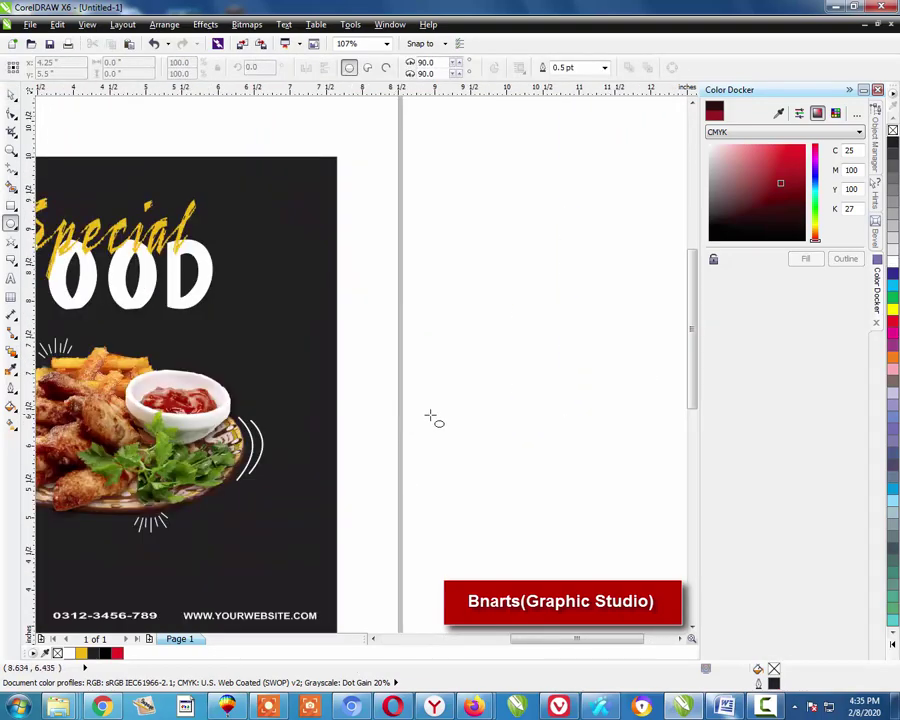
pyautogui.moveTo(452, 388); pyautogui.dragTo(356, 484)
pyautogui.press('space')
# - Draw a pointed two-segment tail at the circle's lower edge with the Freehand tool, about 0.12 in high
pyautogui.press('F2')
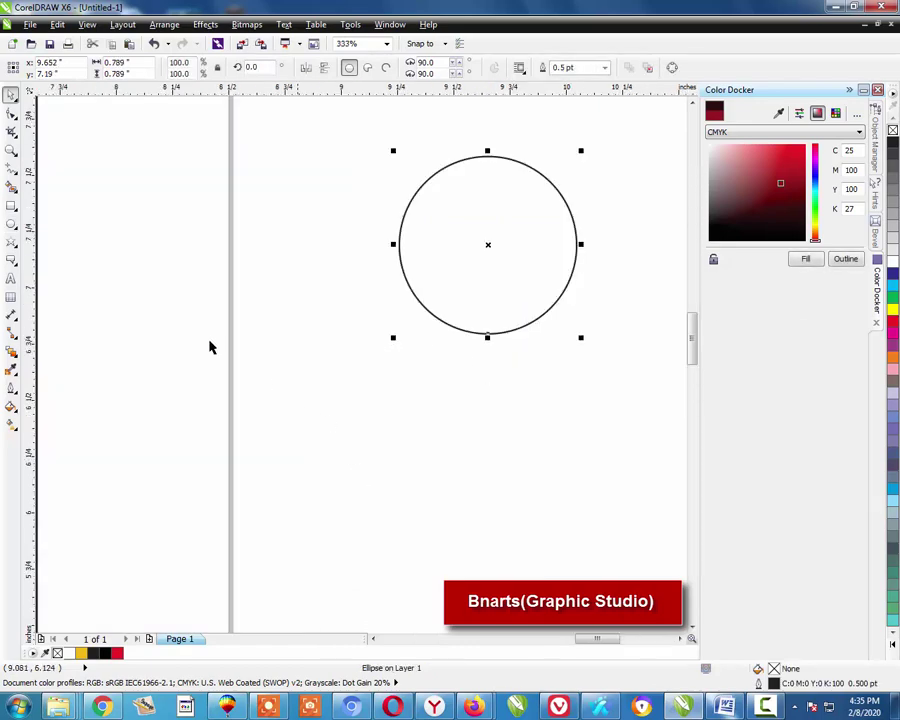
pyautogui.click(12, 170)
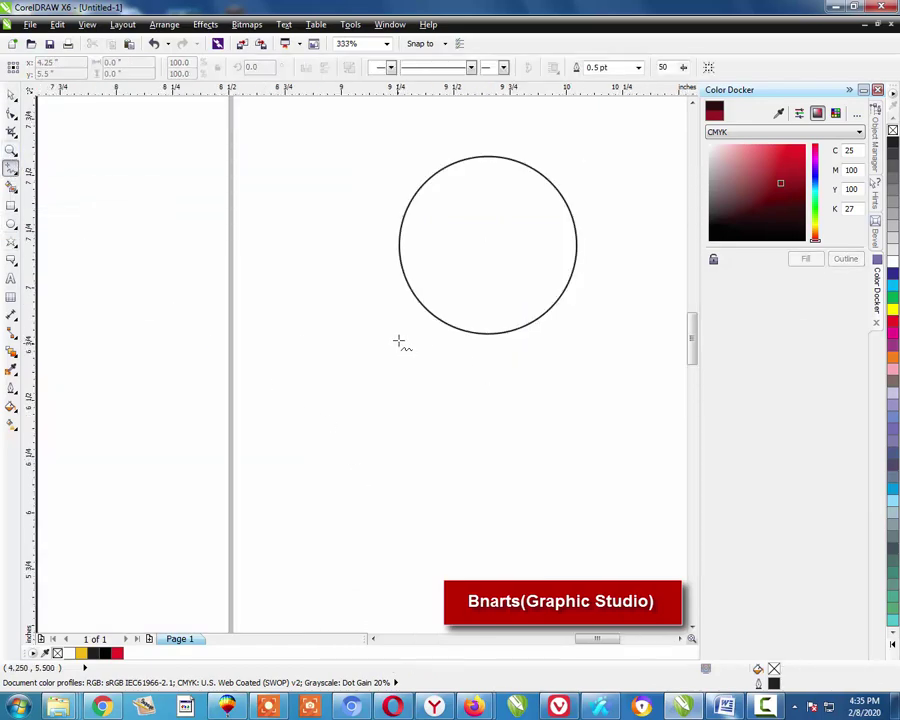
pyautogui.click(460, 330)
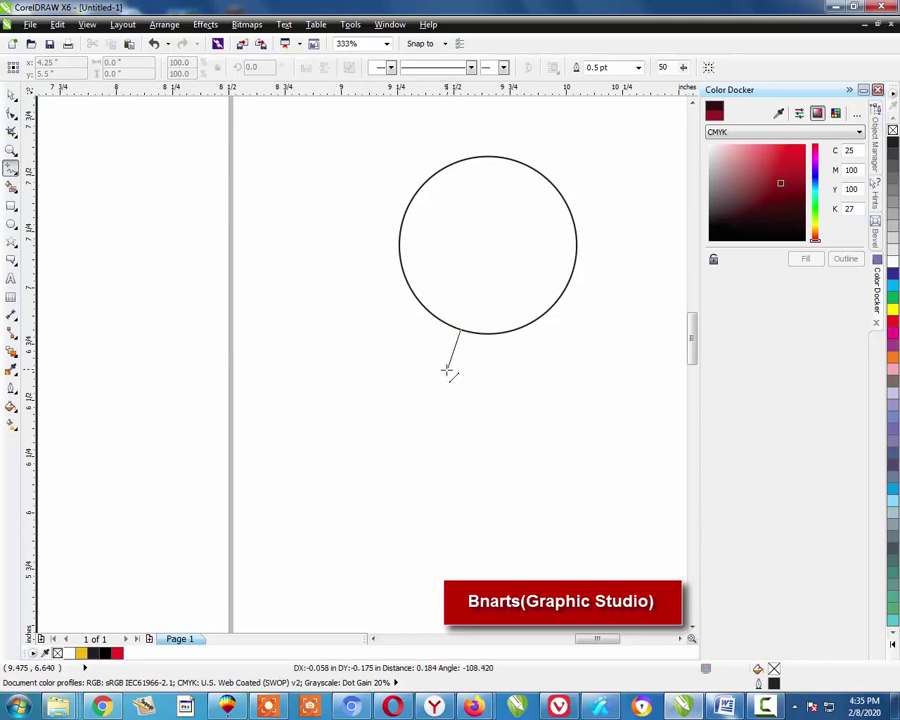
pyautogui.click(447, 357)
pyautogui.click(447, 357)
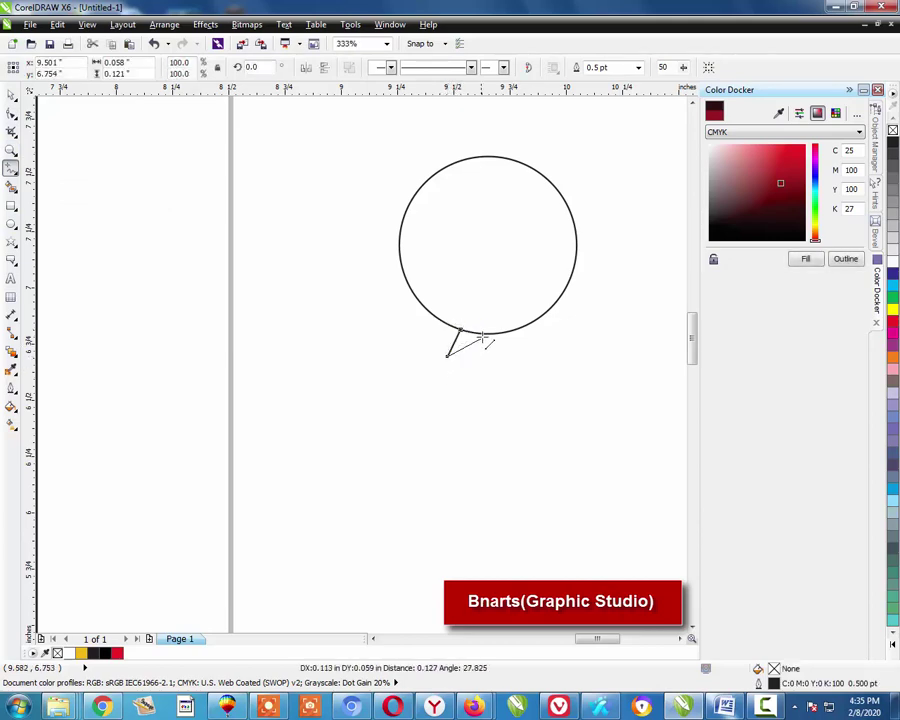
pyautogui.click(482, 334)
pyautogui.press('space')
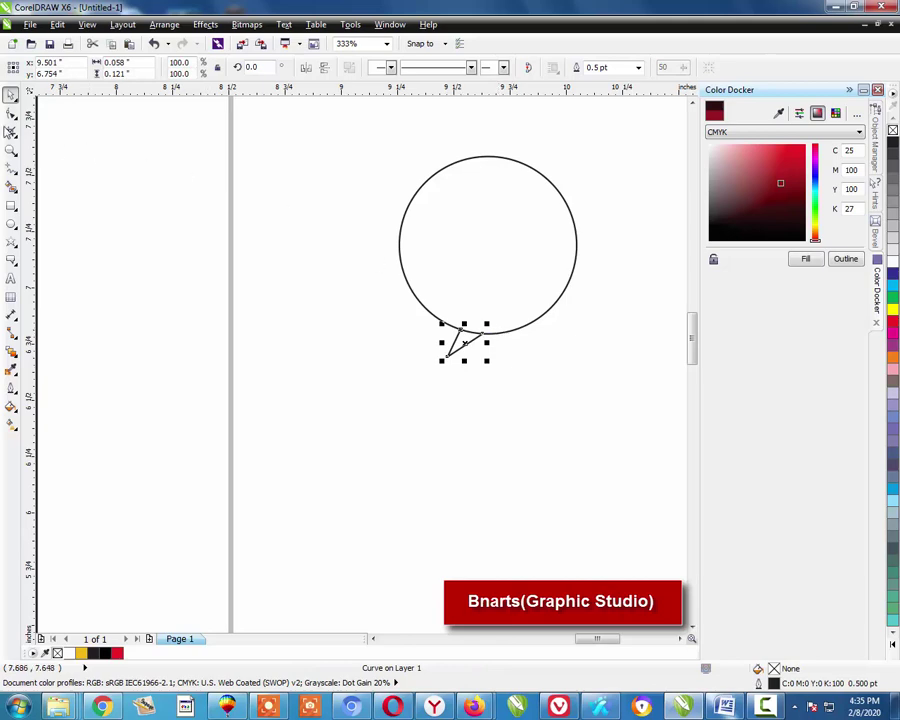
# - Convert the tail's straight segments to curves and bend both sides into a speech bubble tail
pyautogui.click(11, 113)
pyautogui.scroll(2, 487, 339)
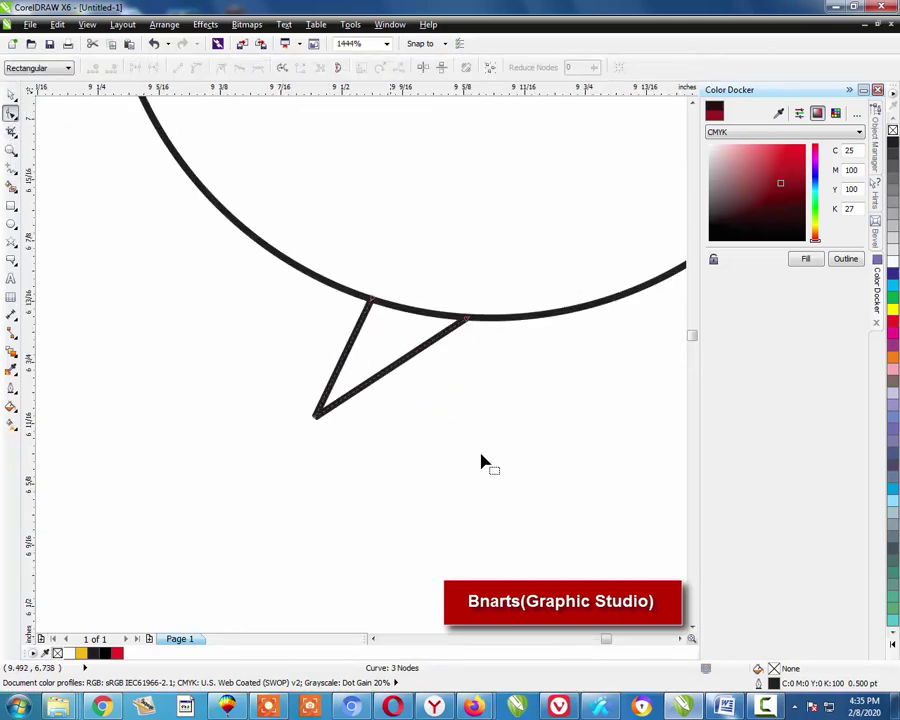
pyautogui.moveTo(558, 464); pyautogui.dragTo(205, 270)
pyautogui.click(198, 68)
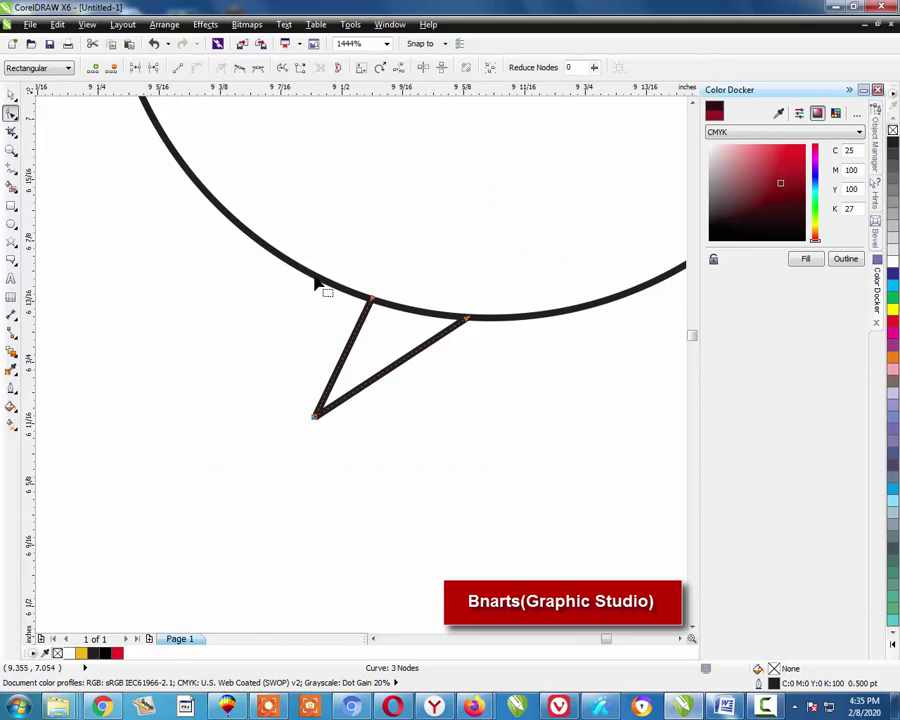
pyautogui.moveTo(350, 350); pyautogui.dragTo(401, 388)
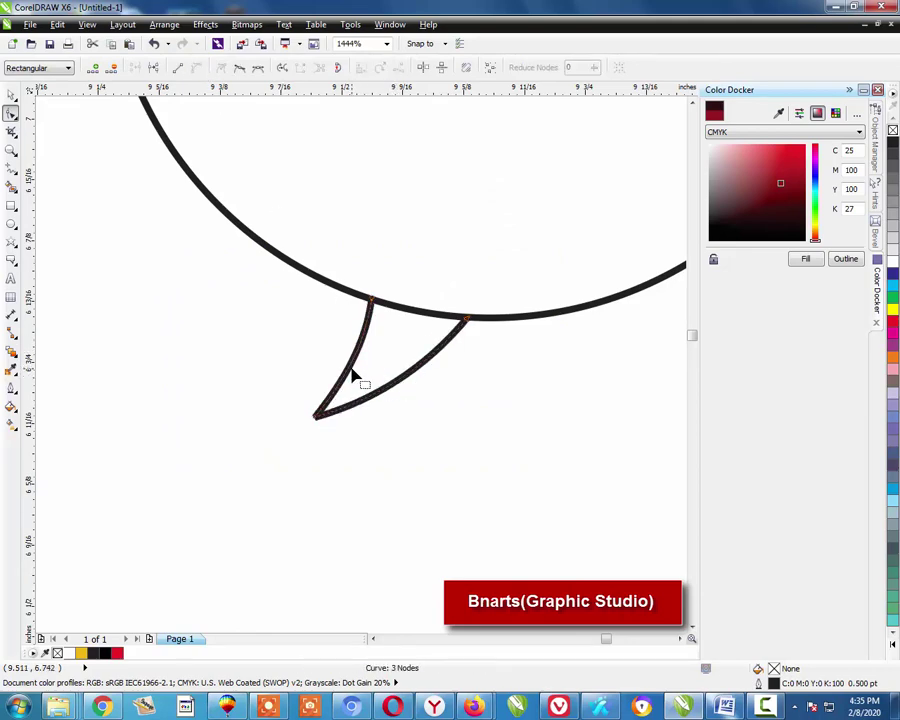
pyautogui.moveTo(352, 361)
pyautogui.mouseDown()
pyautogui.moveTo(360, 374)
pyautogui.moveTo(350, 354)
pyautogui.mouseUp()
pyautogui.press('space')
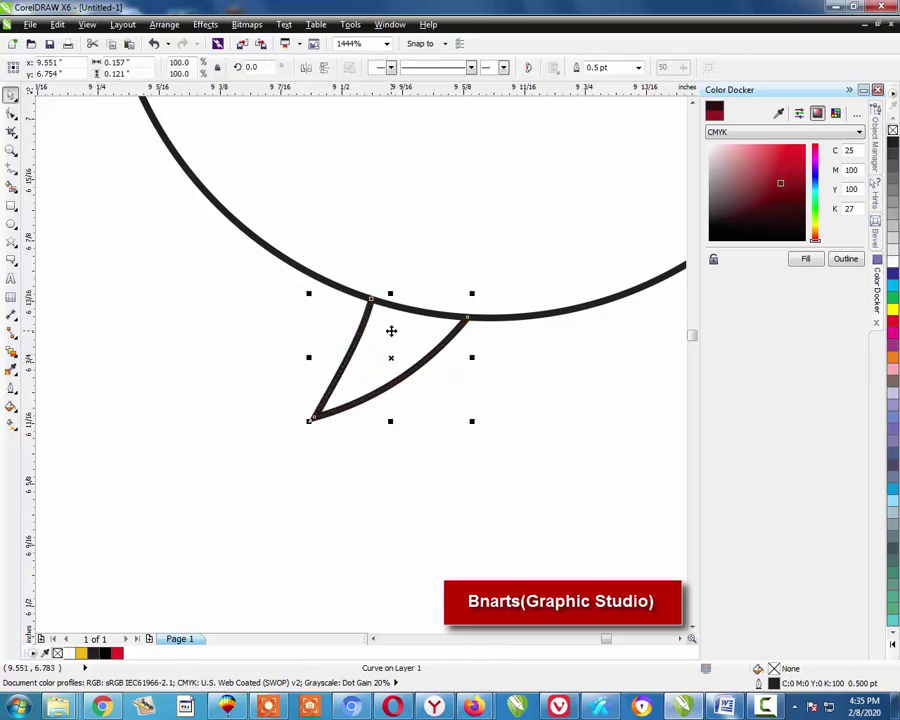
# - Fill the circle and its tail with red CMYK 0, 100, 100, 0 and remove their outlines
pyautogui.scroll(-5, 391, 331)
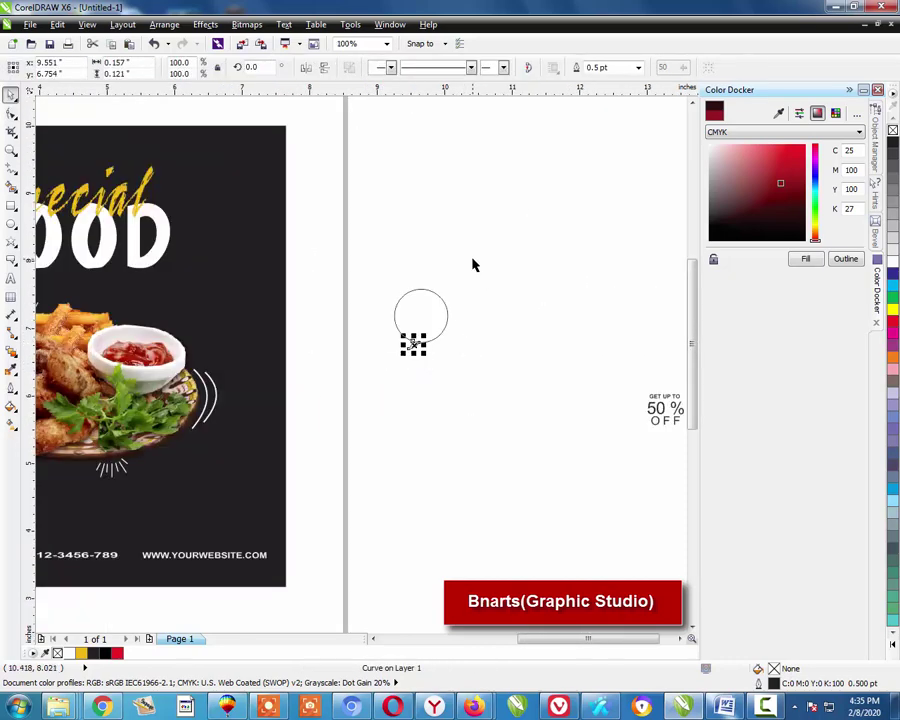
pyautogui.moveTo(400, 355); pyautogui.dragTo(400, 360)
pyautogui.moveTo(474, 257); pyautogui.dragTo(363, 381)
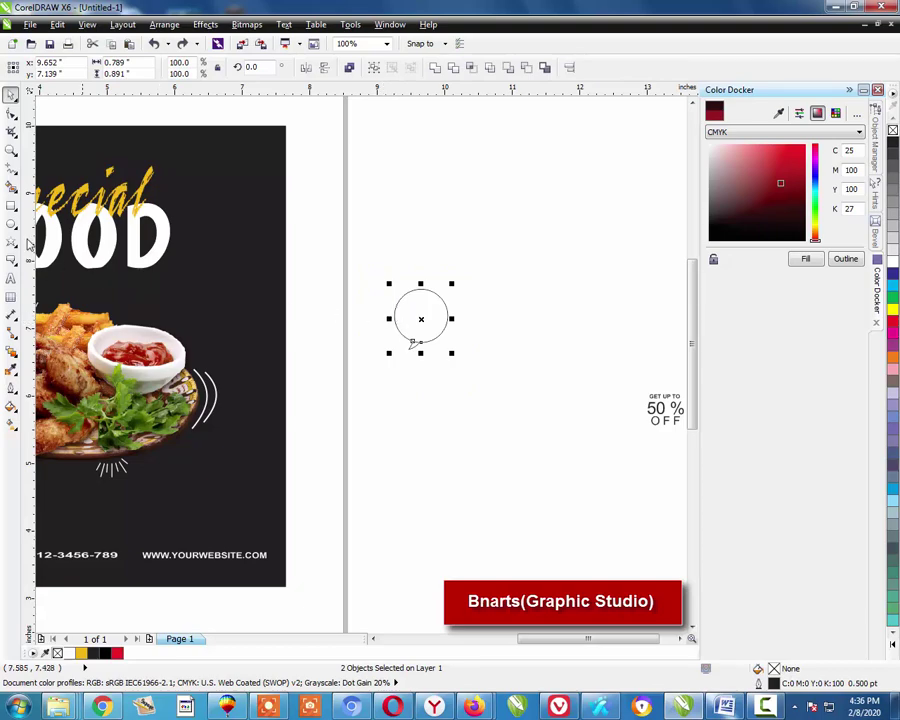
pyautogui.click(894, 324)
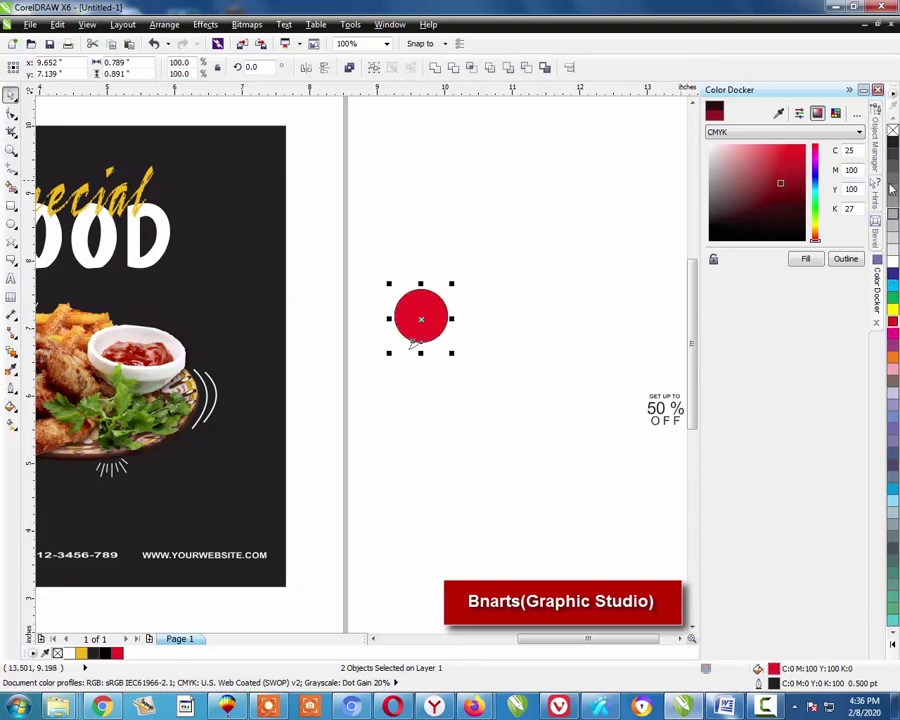
pyautogui.rightClick(893, 132)
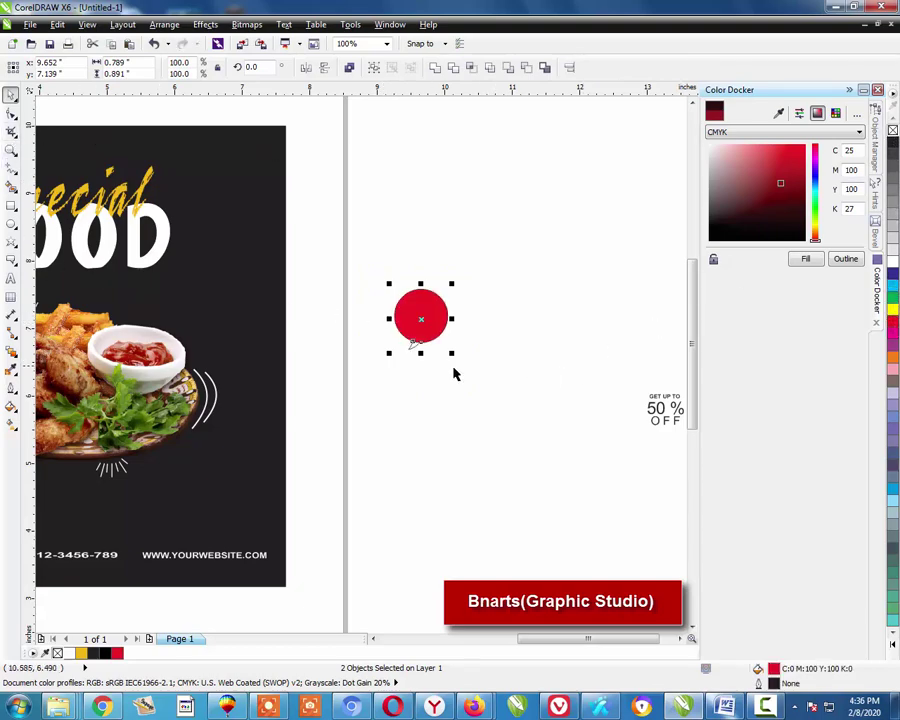
# - Weld the circle and the tail into one speech bubble shape and remove its outline
pyautogui.click(416, 354)
pyautogui.click(414, 346)
pyautogui.keyDown('shift'); pyautogui.click(426, 316); pyautogui.keyUp('shift')
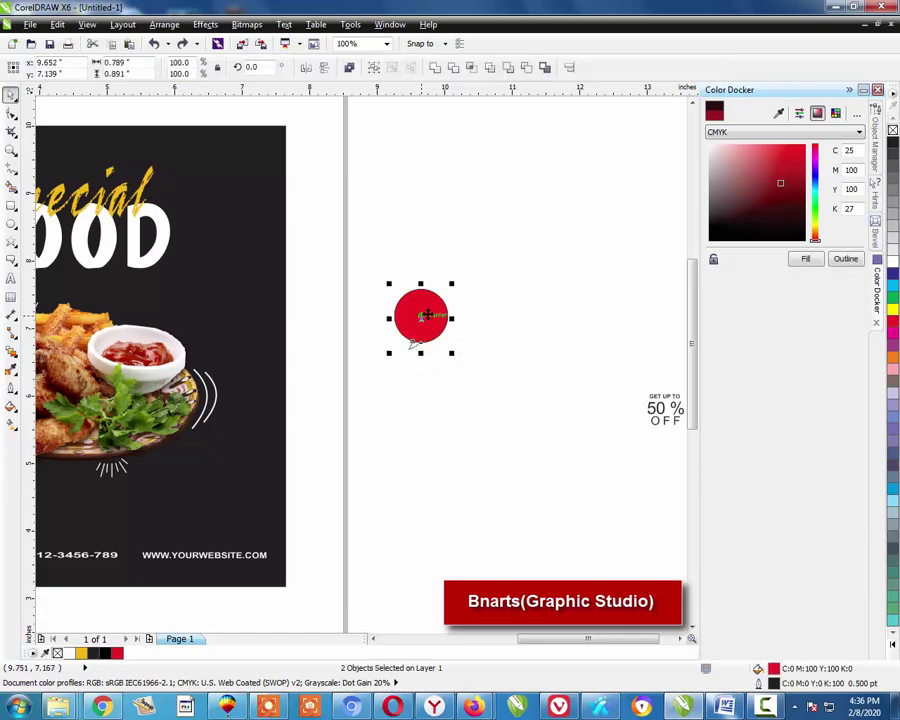
pyautogui.click(435, 69)
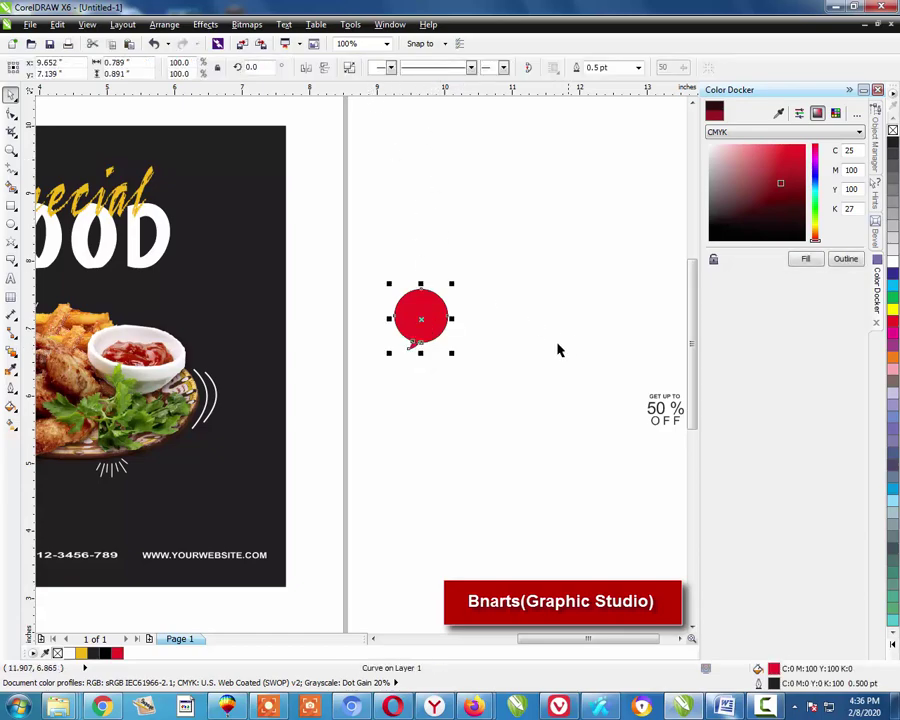
pyautogui.moveTo(474, 244); pyautogui.dragTo(329, 396)
pyautogui.rightClick(893, 130)
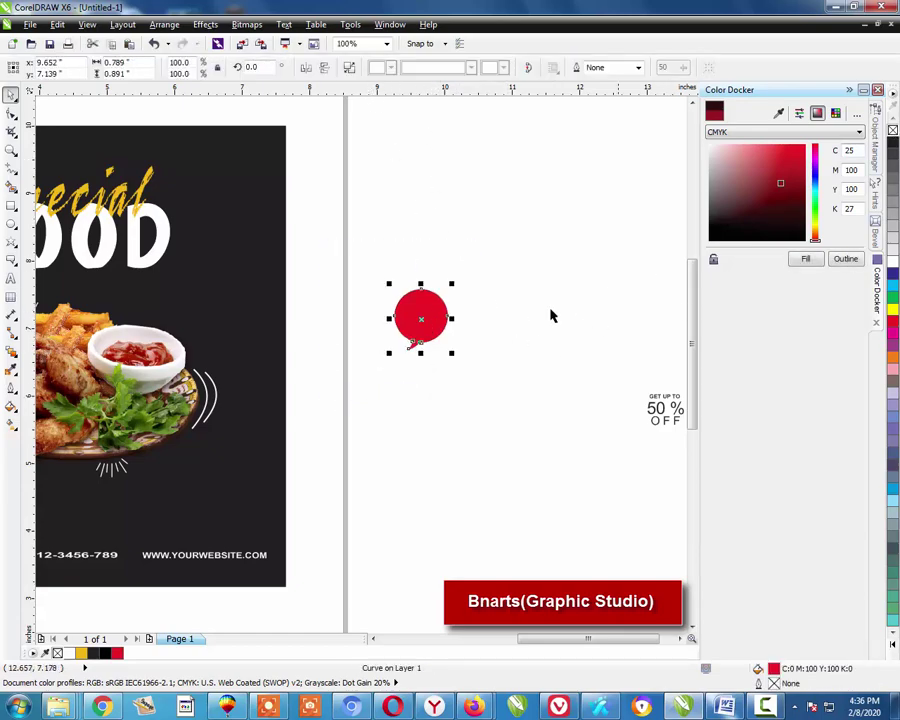
# - Move the red speech bubble onto the dark square, above and to the right of the food plate
pyautogui.moveTo(436, 314); pyautogui.dragTo(248, 318)
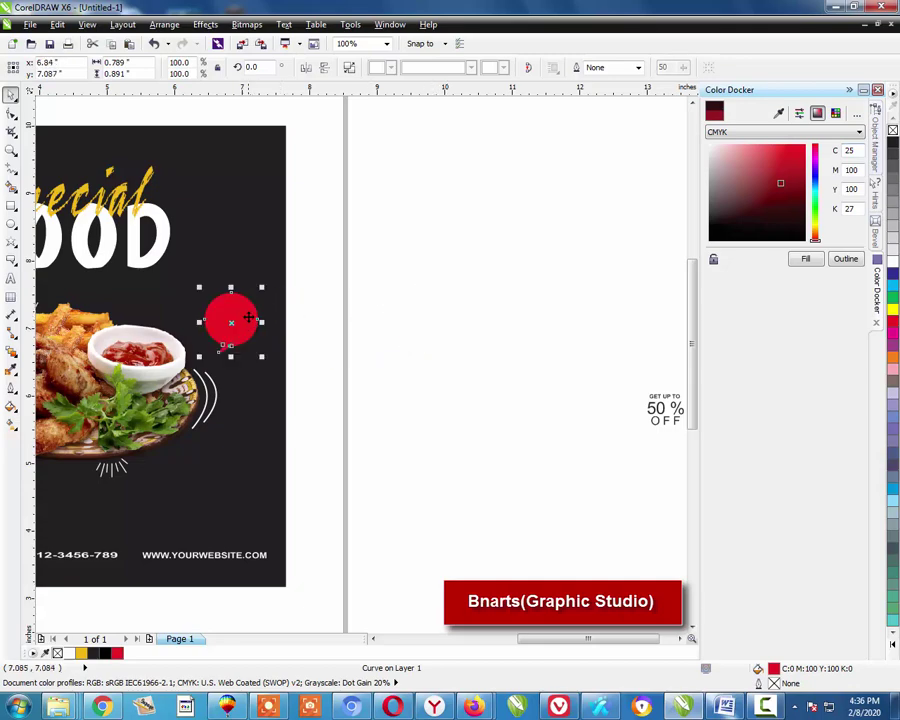
pyautogui.click(298, 261)
pyautogui.press('F2')
pyautogui.moveTo(293, 278); pyautogui.dragTo(115, 430)
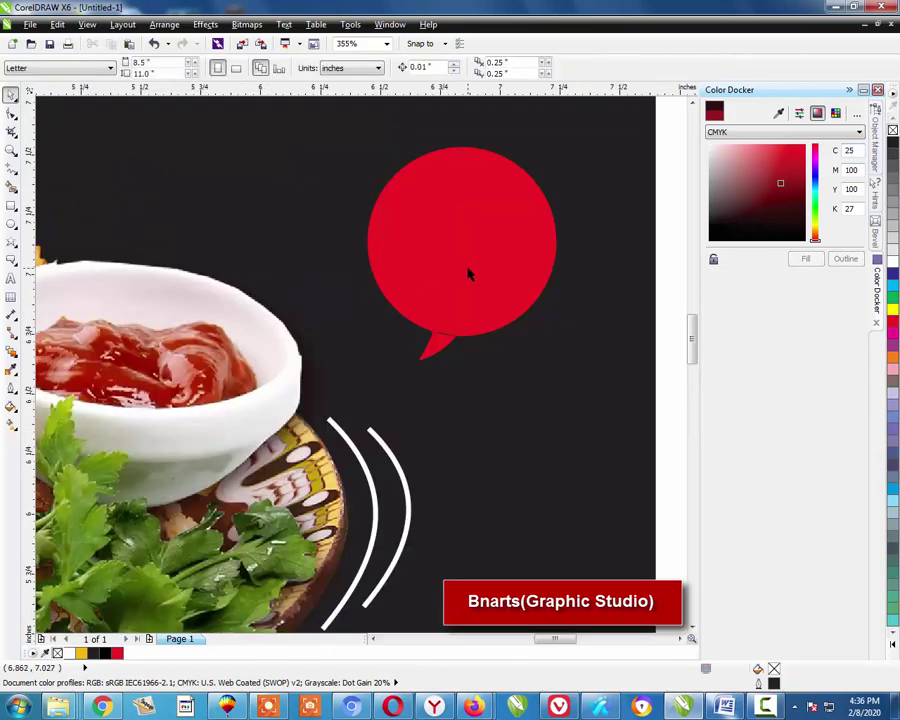
pyautogui.moveTo(468, 269); pyautogui.dragTo(446, 273)
# - Rotate the red speech bubble slightly clockwise so its tail points more towards the plate
pyautogui.click(462, 240)
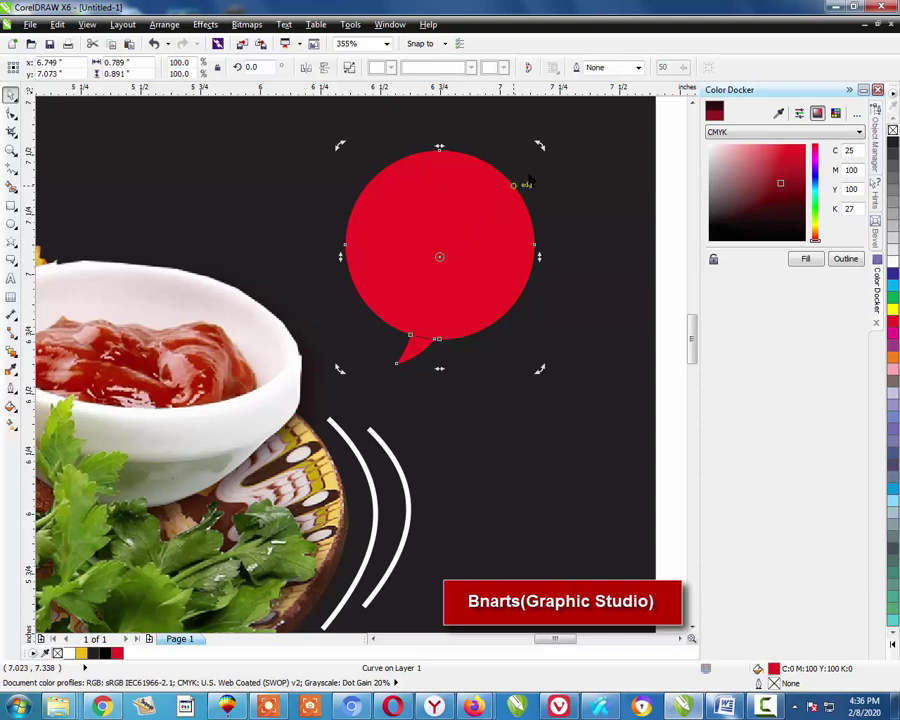
pyautogui.moveTo(541, 147); pyautogui.dragTo(550, 160)
pyautogui.click(550, 162)
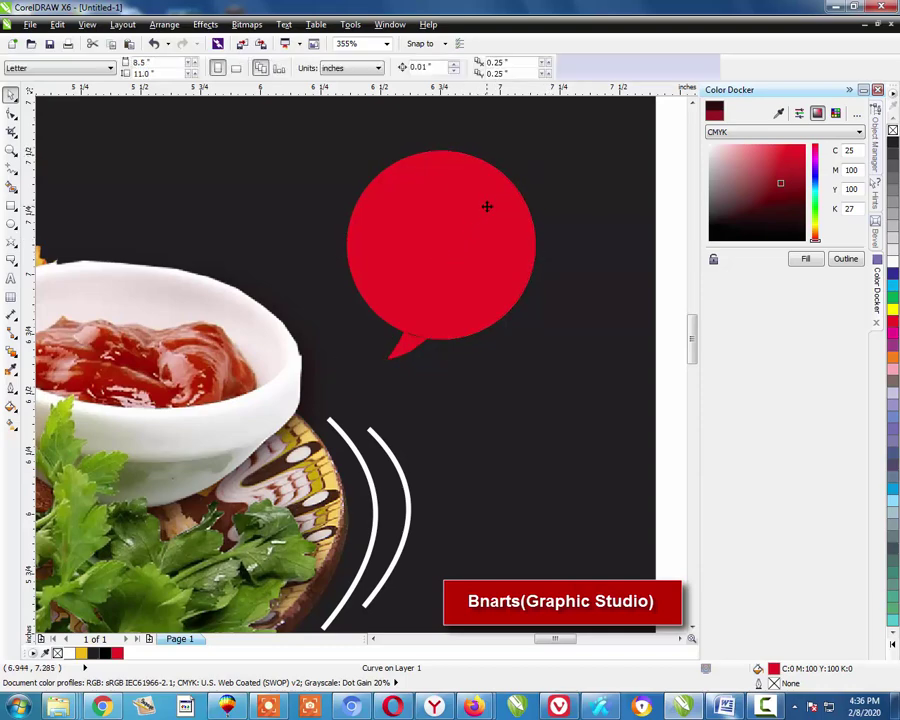
# - Move the red speech bubble slightly closer to the plate's sauce bowl
pyautogui.moveTo(482, 205); pyautogui.dragTo(469, 212)
pyautogui.press('Escape')
pyautogui.scroll(-2, 313, 308)
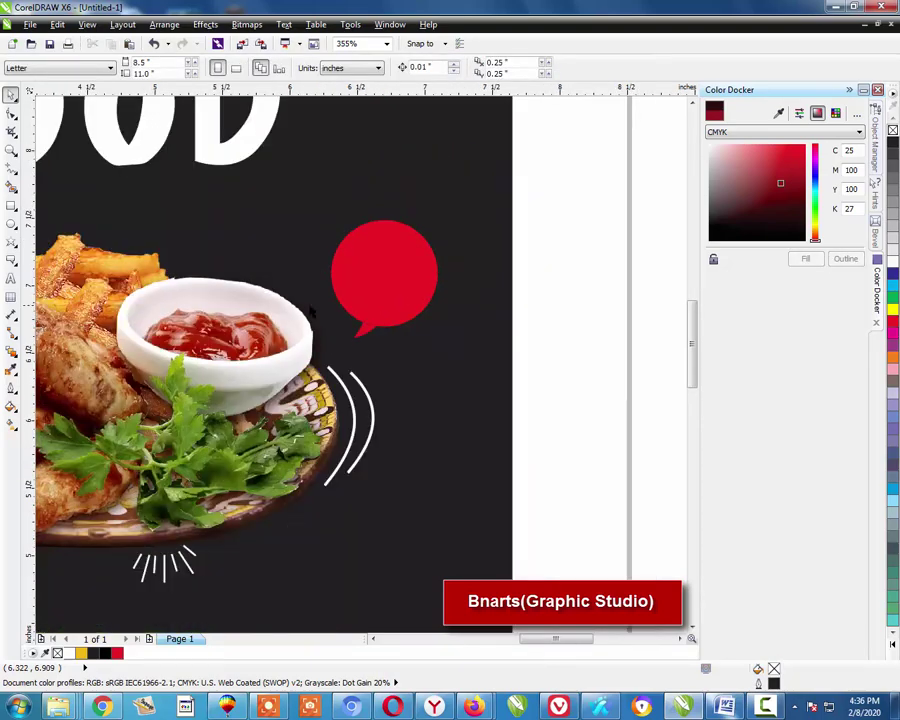
# - Ungroup the discount text beside the page and place its GET UP TO line on the red speech bubble
pyautogui.scroll(-1, 309, 309)
pyautogui.click(548, 346)
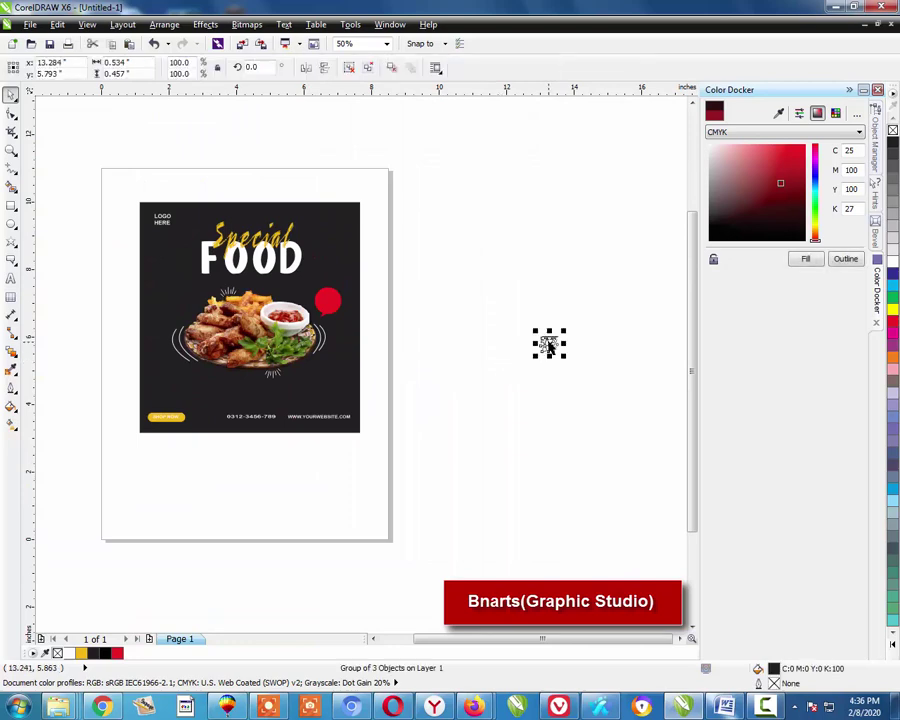
pyautogui.press('Escape')
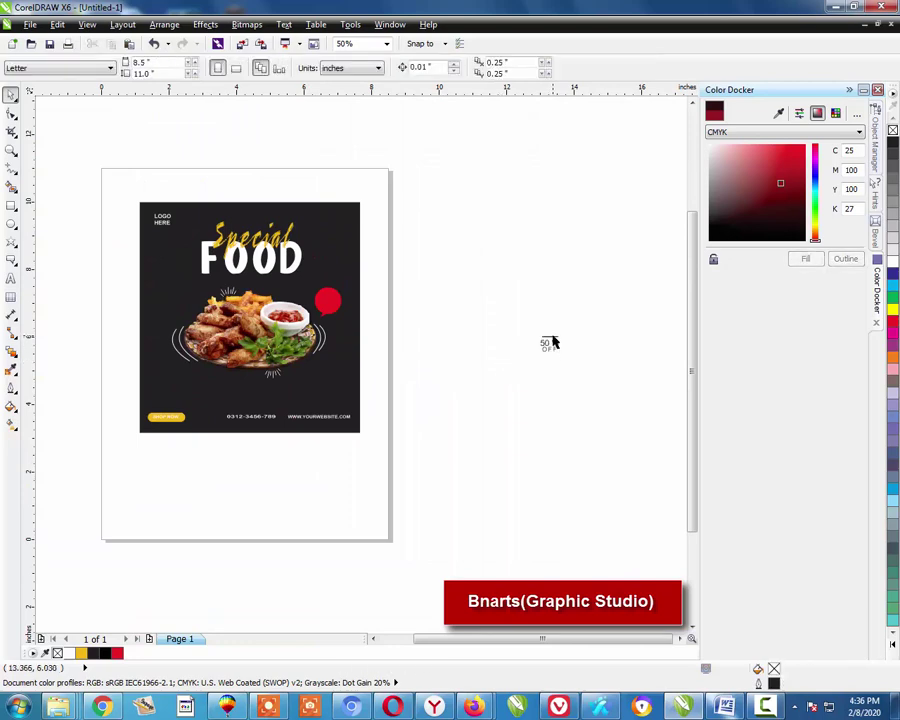
pyautogui.moveTo(553, 342)
pyautogui.mouseDown()
pyautogui.moveTo(335, 293)
pyautogui.moveTo(328, 300)
pyautogui.mouseUp()
pyautogui.press('F2')
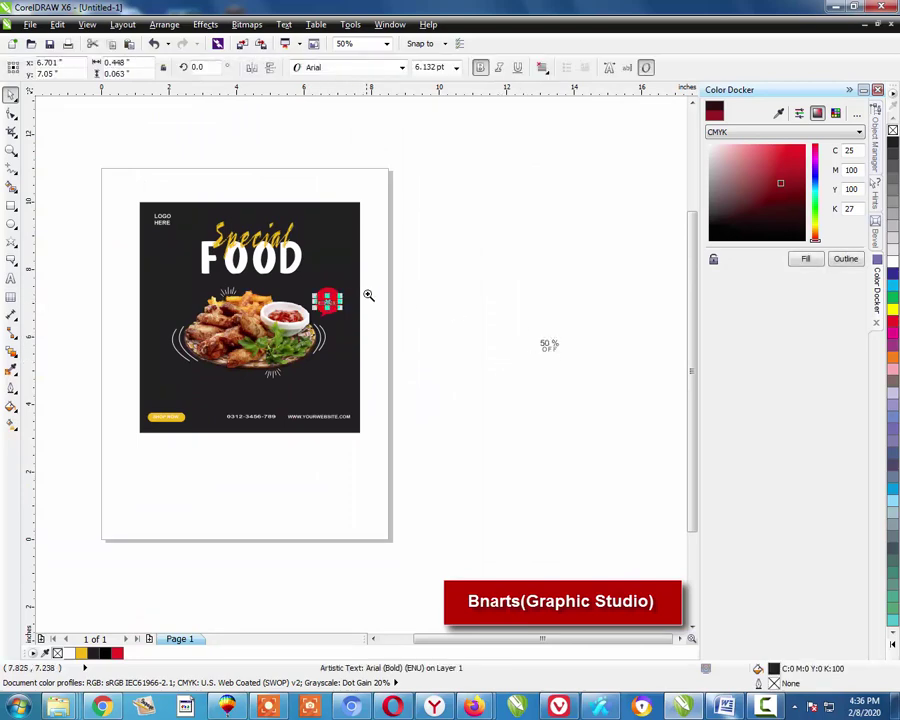
pyautogui.moveTo(372, 265); pyautogui.dragTo(256, 349)
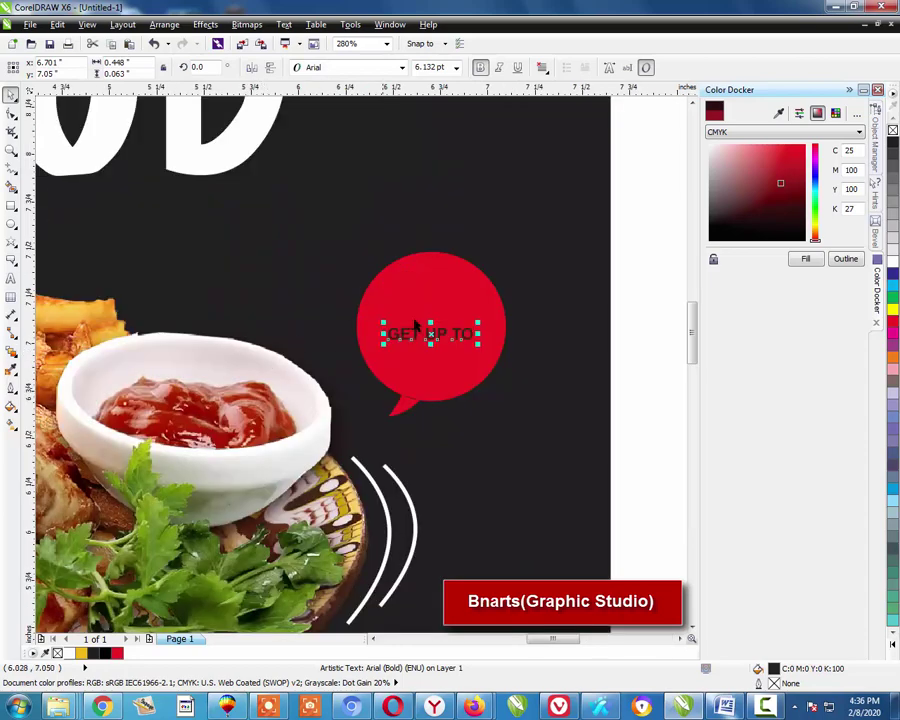
# - Make the GET UP TO text non-bold and white, centred horizontally in the upper part of the speech bubble
pyautogui.moveTo(430, 334); pyautogui.dragTo(490, 289)
pyautogui.click(480, 67)
pyautogui.click(893, 261)
pyautogui.keyDown('shift'); pyautogui.click(458, 341); pyautogui.keyUp('shift')
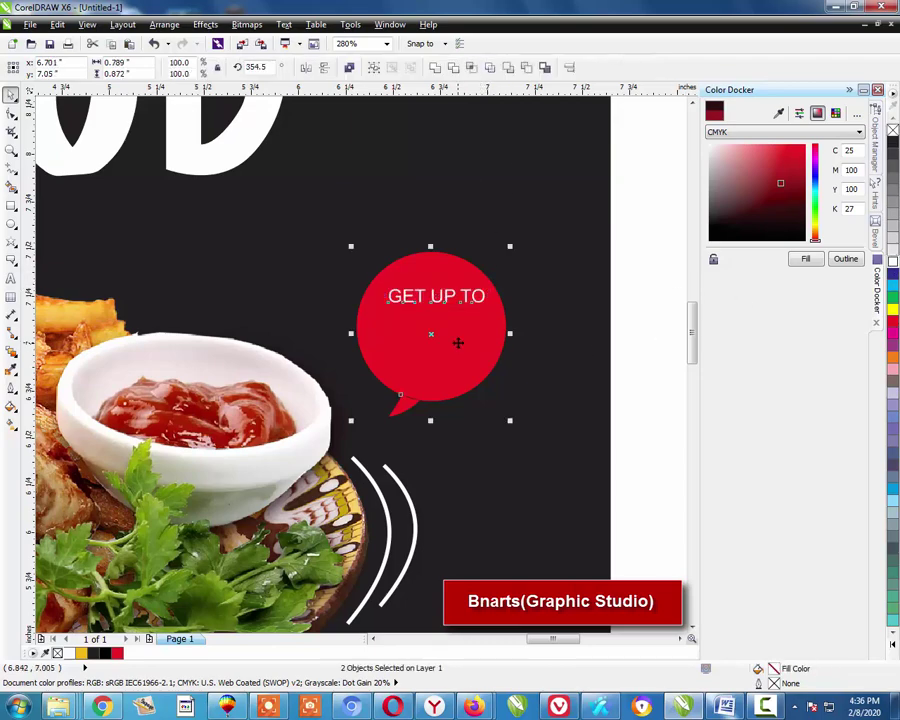
pyautogui.press('c')
pyautogui.press('Escape')
# - Centre the 50 % text on the red speech bubble and make it bold and white
pyautogui.scroll(-5, 458, 348)
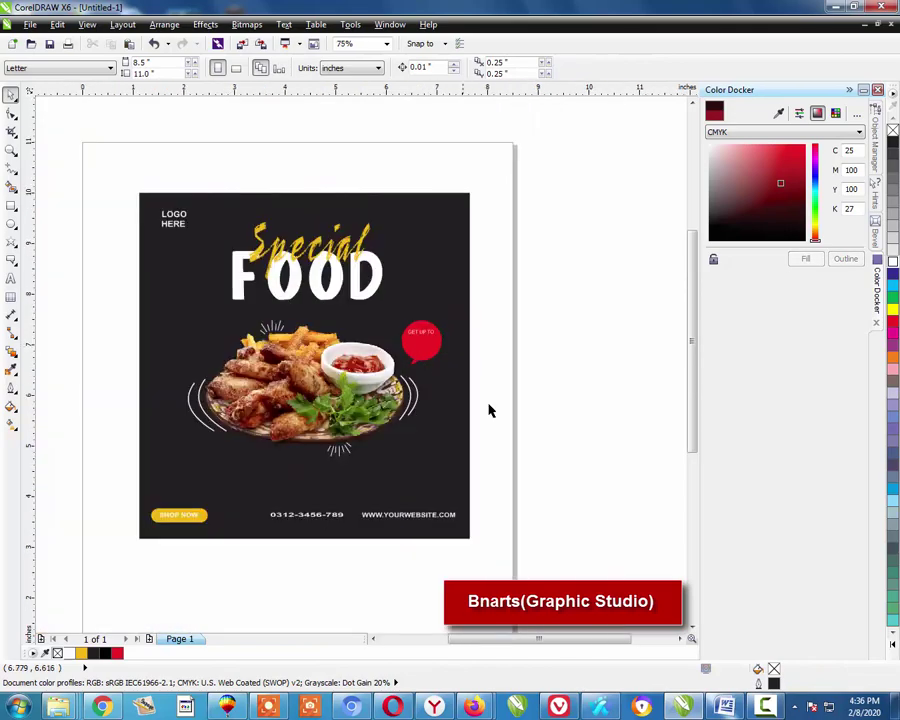
pyautogui.click(446, 366)
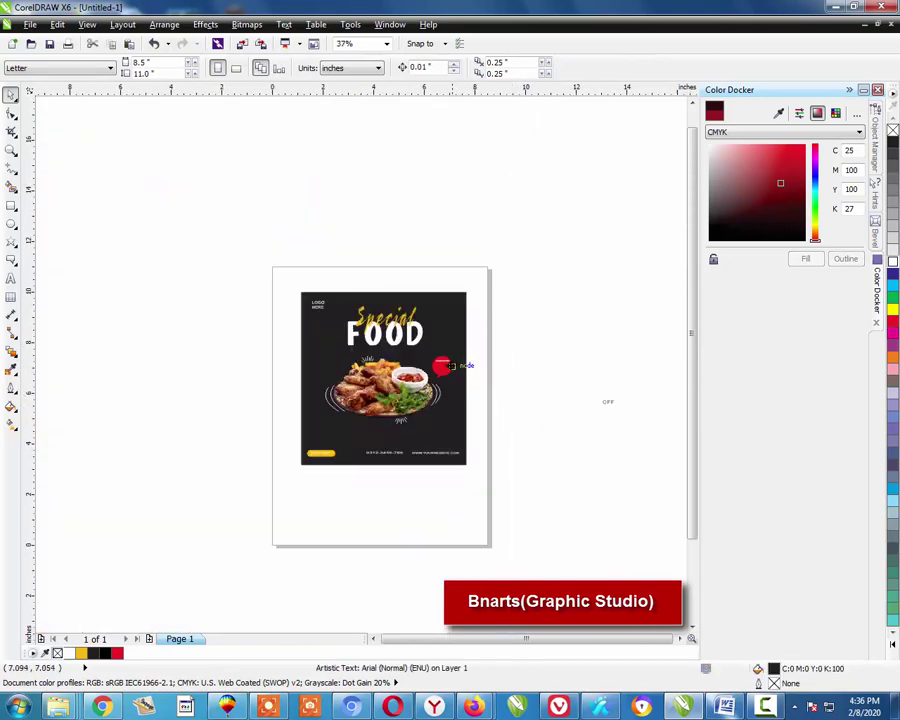
pyautogui.moveTo(480, 335); pyautogui.dragTo(415, 400)
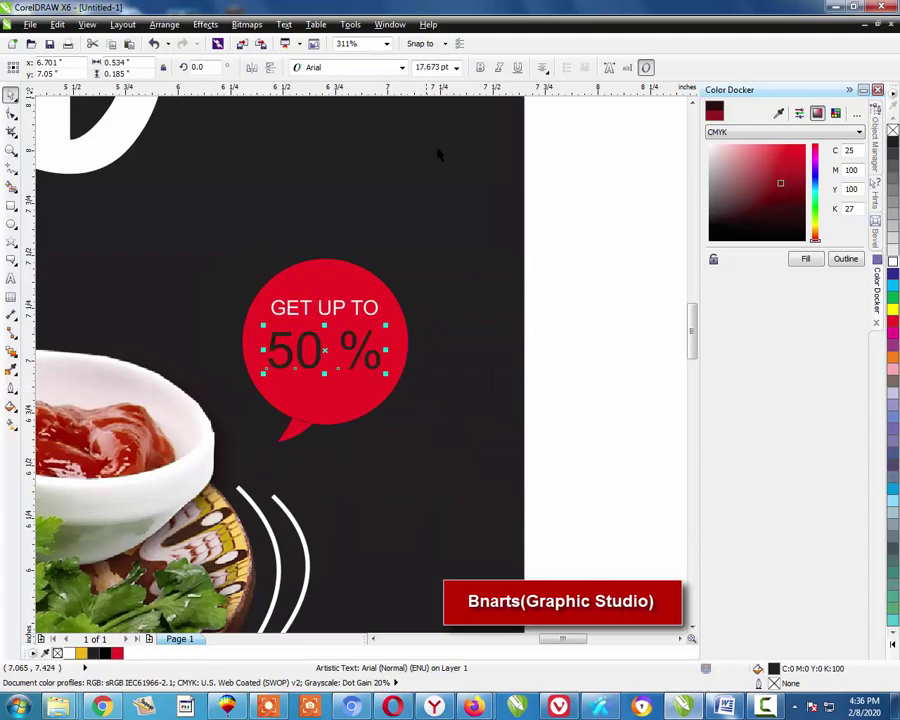
pyautogui.click(481, 67)
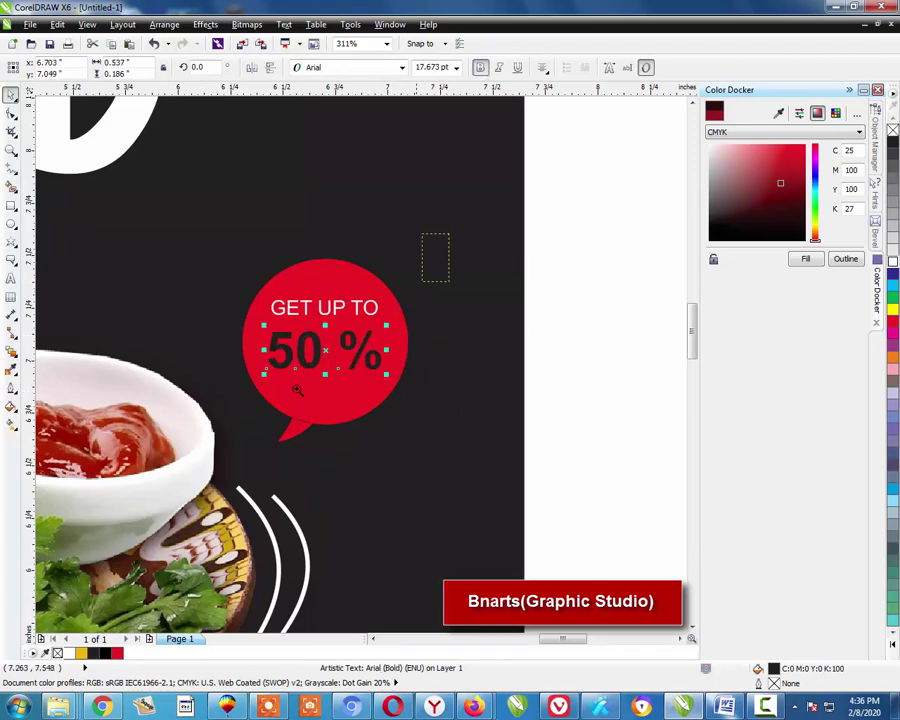
pyautogui.click(297, 390)
pyautogui.click(893, 268)
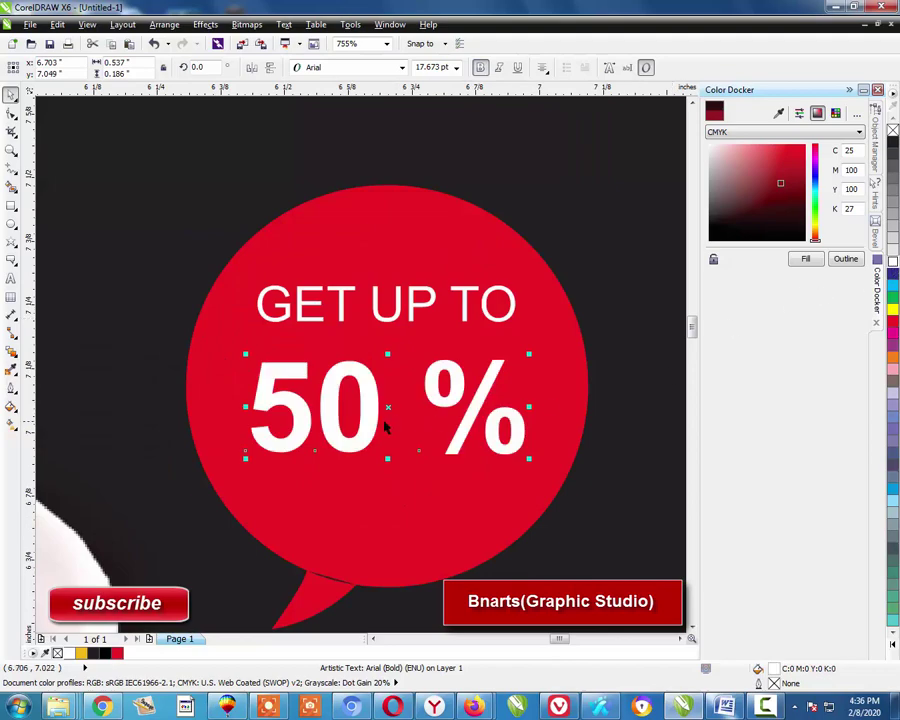
# - Shift the 50 % and GET UP TO lines slightly upwards within the speech bubble
pyautogui.moveTo(388, 408); pyautogui.dragTo(388, 393)
pyautogui.moveTo(343, 313); pyautogui.dragTo(341, 292)
pyautogui.moveTo(365, 374); pyautogui.dragTo(366, 358)
pyautogui.press('Escape')
# - Move the OFF text from beside the page to below 50 % in the speech bubble
pyautogui.scroll(-2, 356, 370)
pyautogui.scroll(-2, 356, 370)
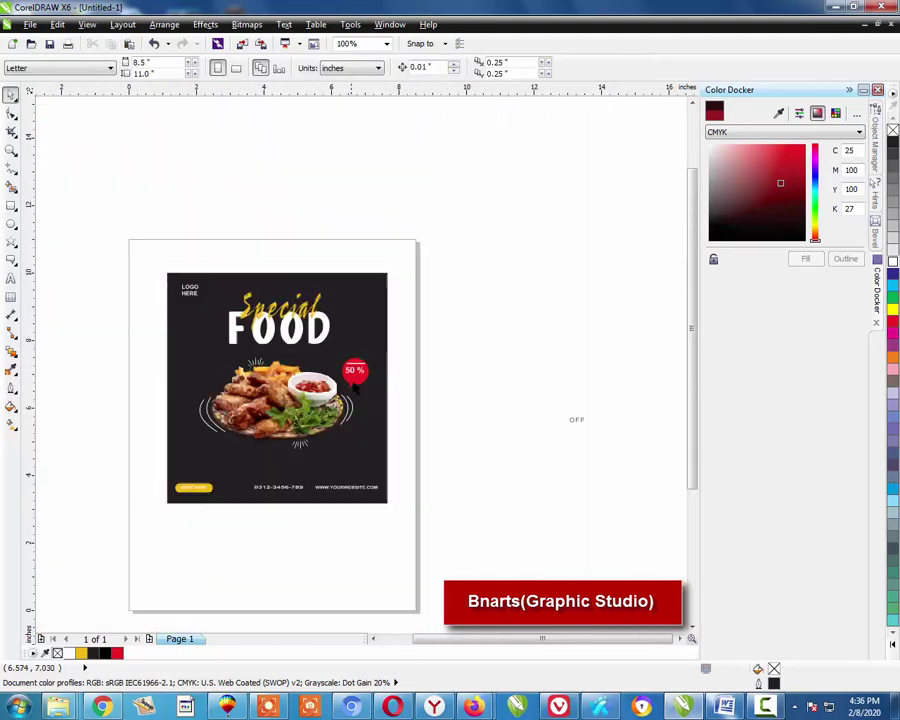
pyautogui.click(575, 418)
pyautogui.moveTo(577, 420); pyautogui.dragTo(321, 375)
pyautogui.scroll(3, 363, 380)
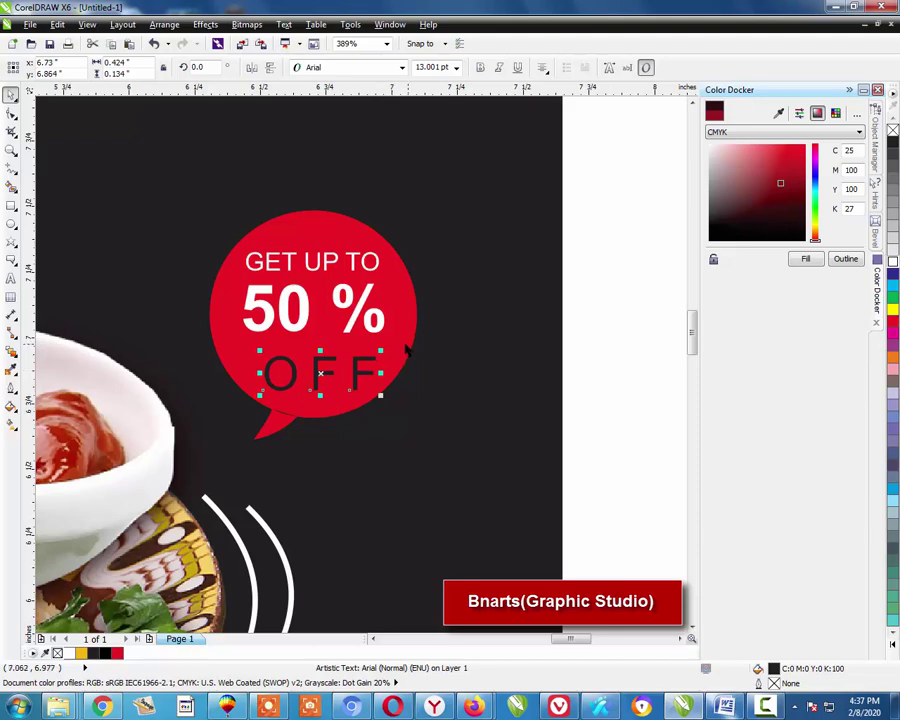
# - Centre the OFF text horizontally on the speech bubble and fill it white
pyautogui.keyDown('shift'); pyautogui.click(406, 347); pyautogui.keyUp('shift')
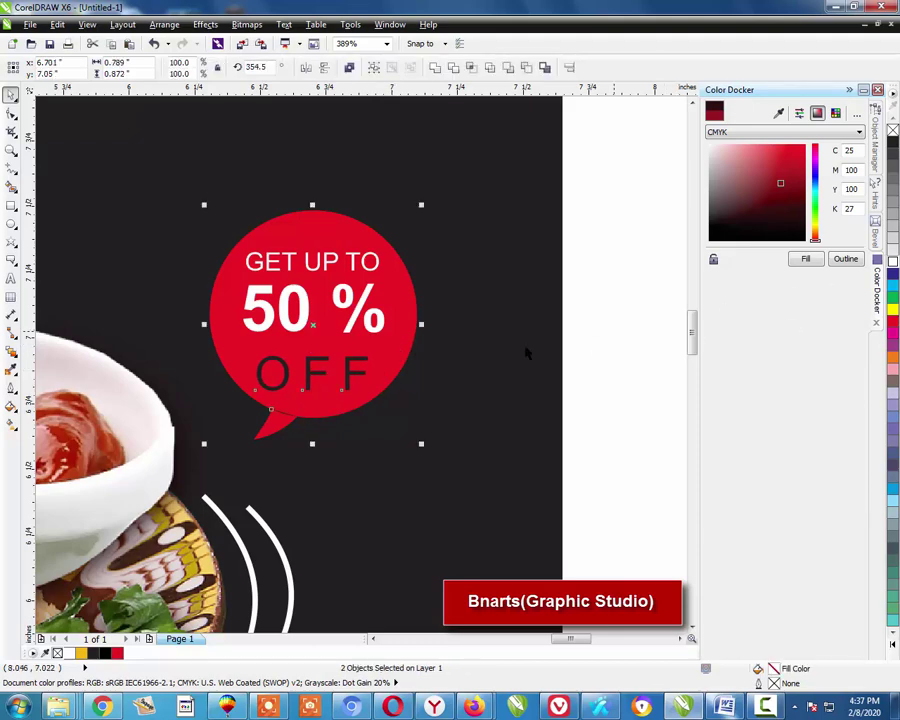
pyautogui.click(614, 332)
pyautogui.click(348, 376)
pyautogui.click(893, 262)
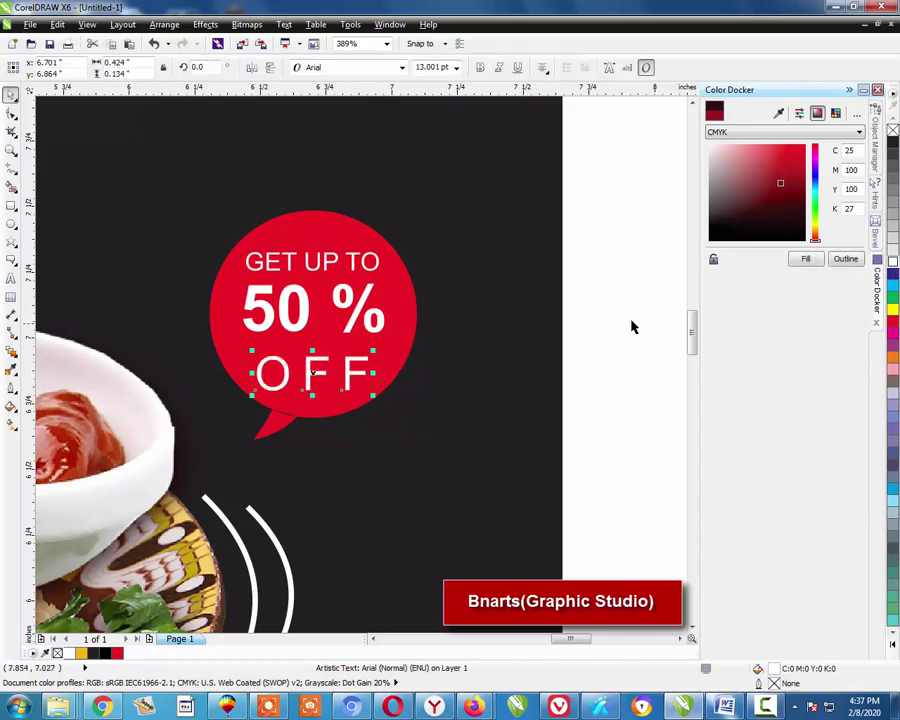
# - Group the GET UP TO, 50 % and OFF texts and scale the group down slightly inside the bubble
pyautogui.keyDown('shift'); pyautogui.click(352, 322); pyautogui.keyUp('shift')
pyautogui.keyDown('shift'); pyautogui.click(331, 262); pyautogui.keyUp('shift')
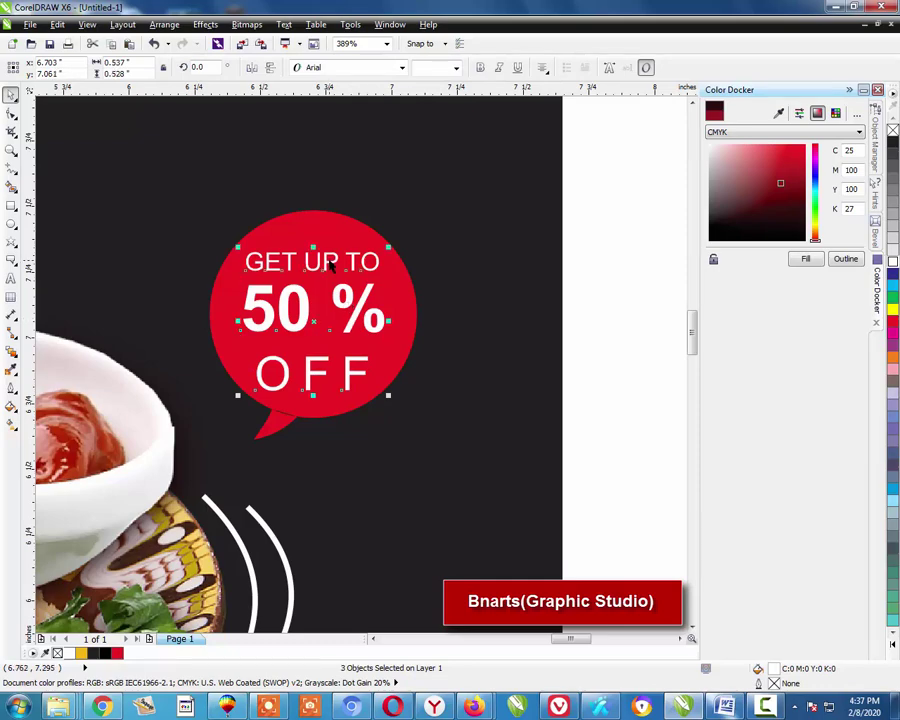
pyautogui.hotkey('ctrl', 'g')
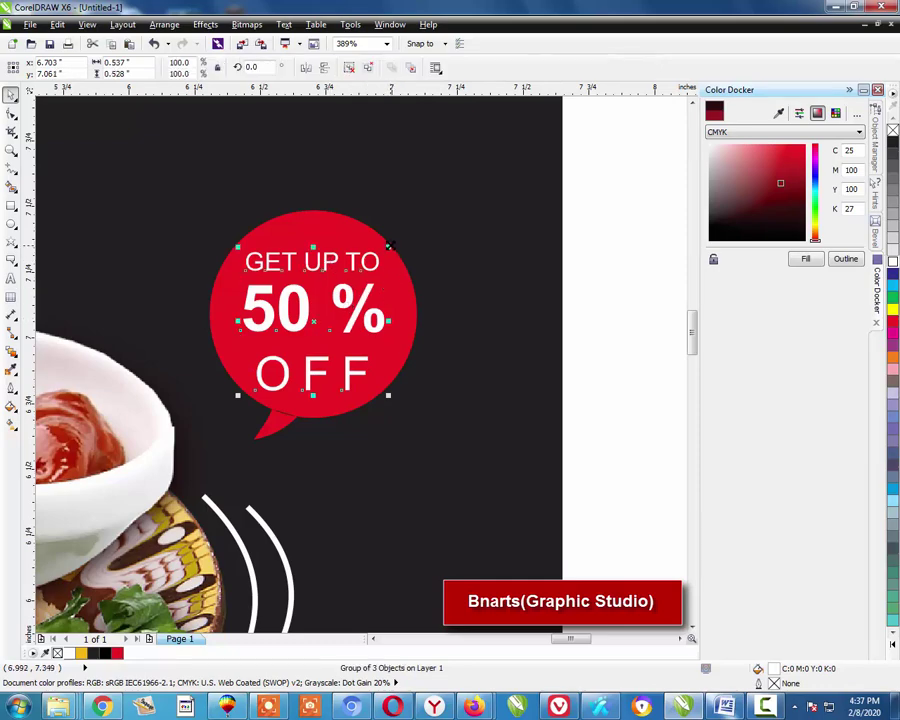
pyautogui.moveTo(390, 245); pyautogui.dragTo(385, 250)
pyautogui.click(409, 269)
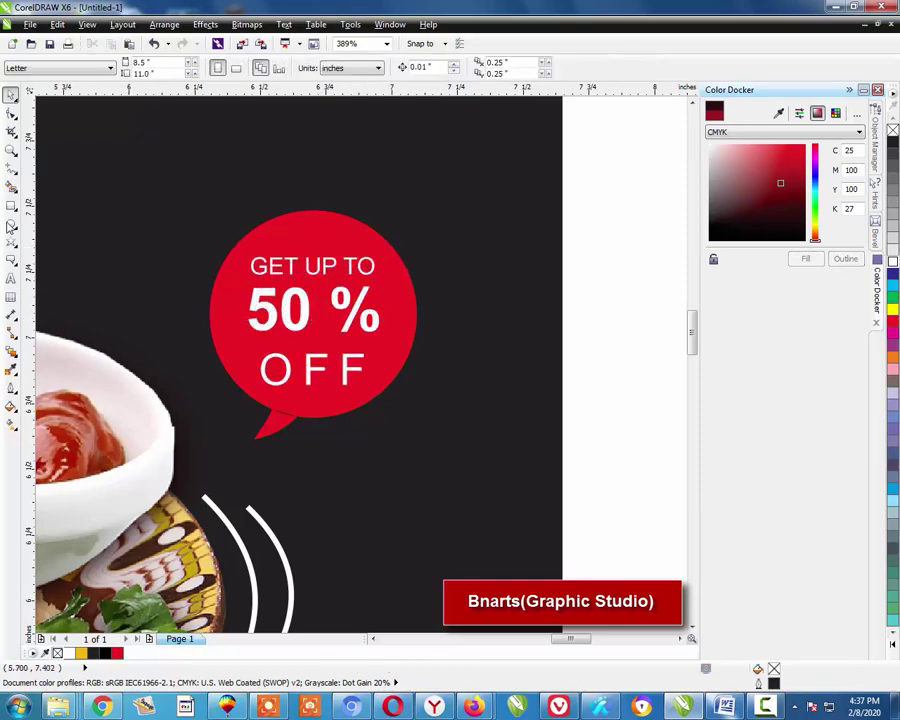
# - Draw a circle about 0.7 inches in diameter around the discount text and centre it horizontally on the speech bubble
pyautogui.click(11, 225)
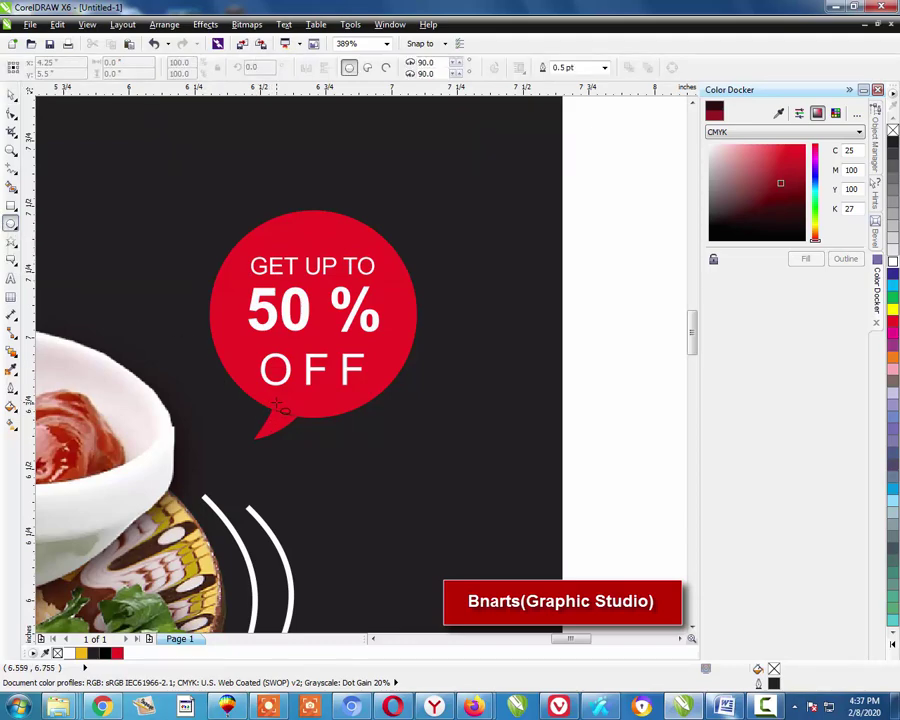
pyautogui.moveTo(276, 404)
pyautogui.mouseDown()
pyautogui.moveTo(357, 340)
pyautogui.moveTo(392, 256)
pyautogui.moveTo(373, 230)
pyautogui.mouseUp()
pyautogui.press('space')
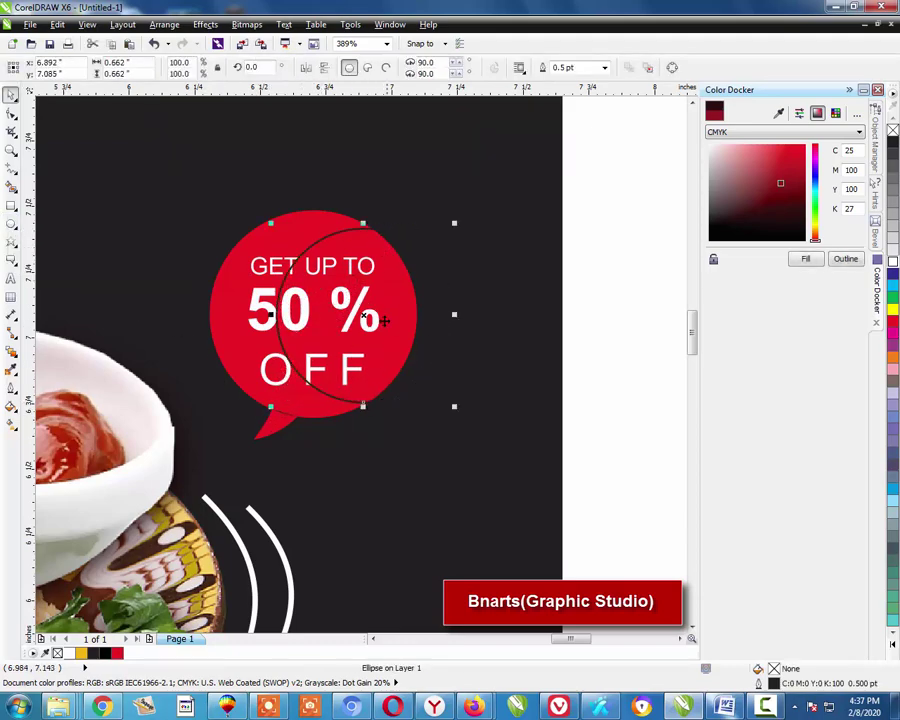
pyautogui.moveTo(369, 320); pyautogui.dragTo(321, 310)
pyautogui.moveTo(401, 223); pyautogui.dragTo(408, 215)
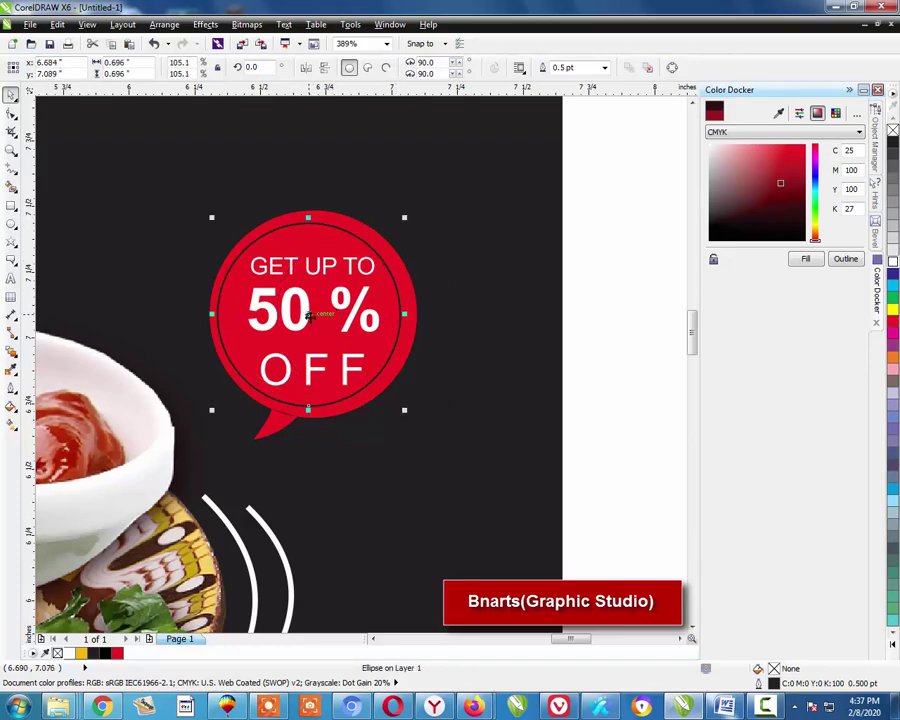
pyautogui.moveTo(308, 315); pyautogui.dragTo(313, 313)
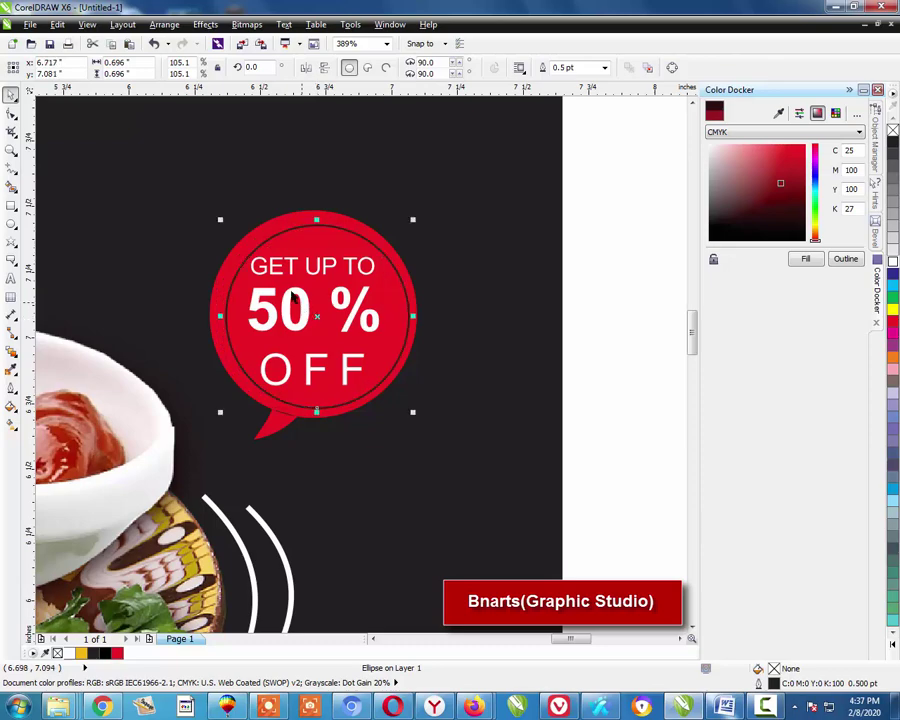
pyautogui.keyDown('shift'); pyautogui.click(263, 237); pyautogui.keyUp('shift')
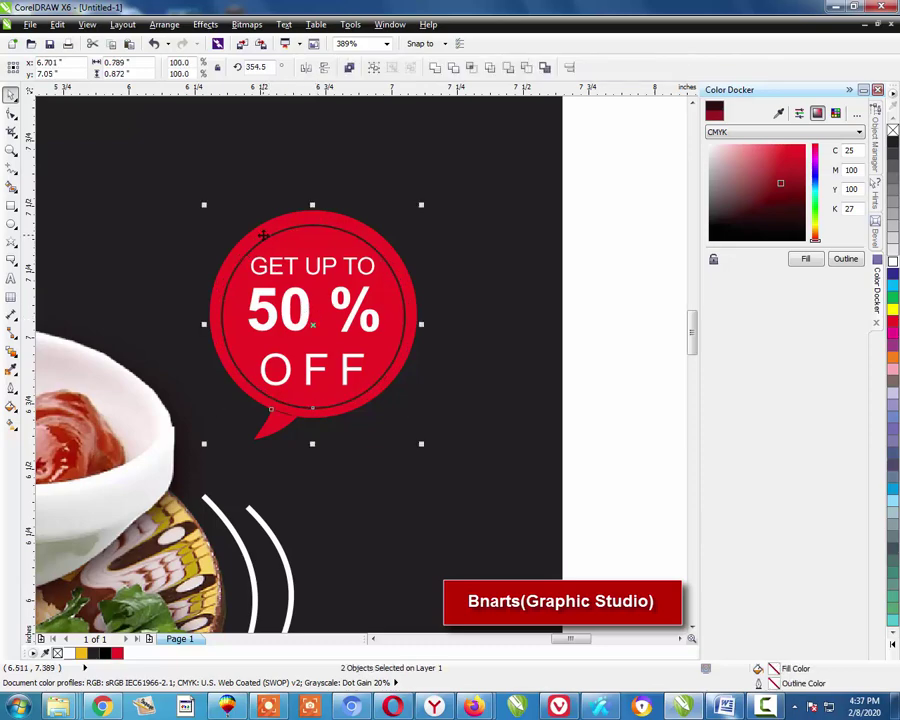
pyautogui.press('Escape')
# - Give the inner circle a widely spaced dotted outline style and colour the outline white
pyautogui.click(276, 237)
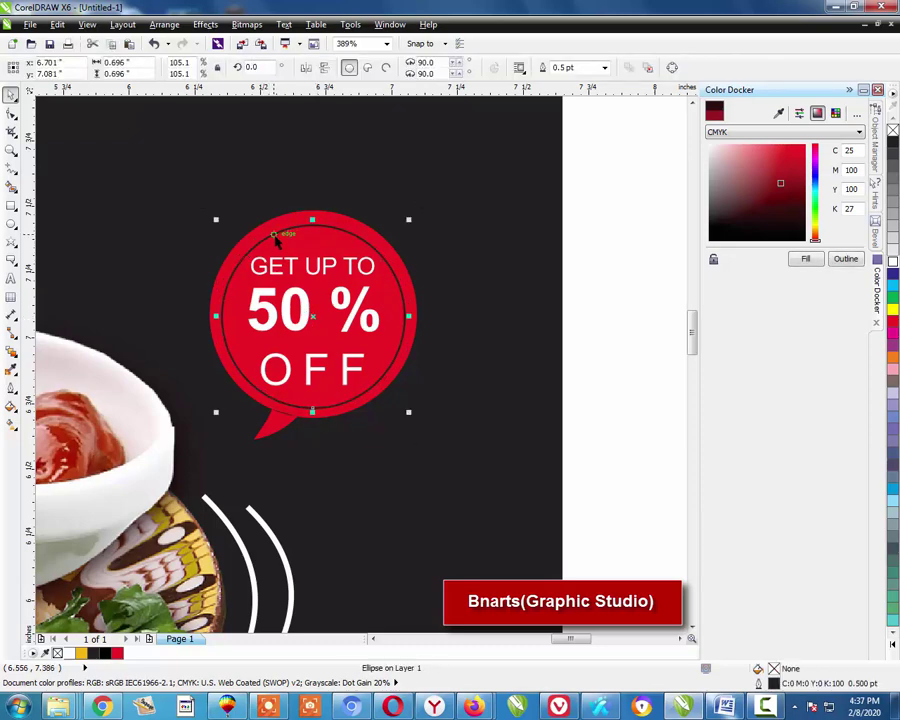
pyautogui.press('F12')
pyautogui.click(438, 310)
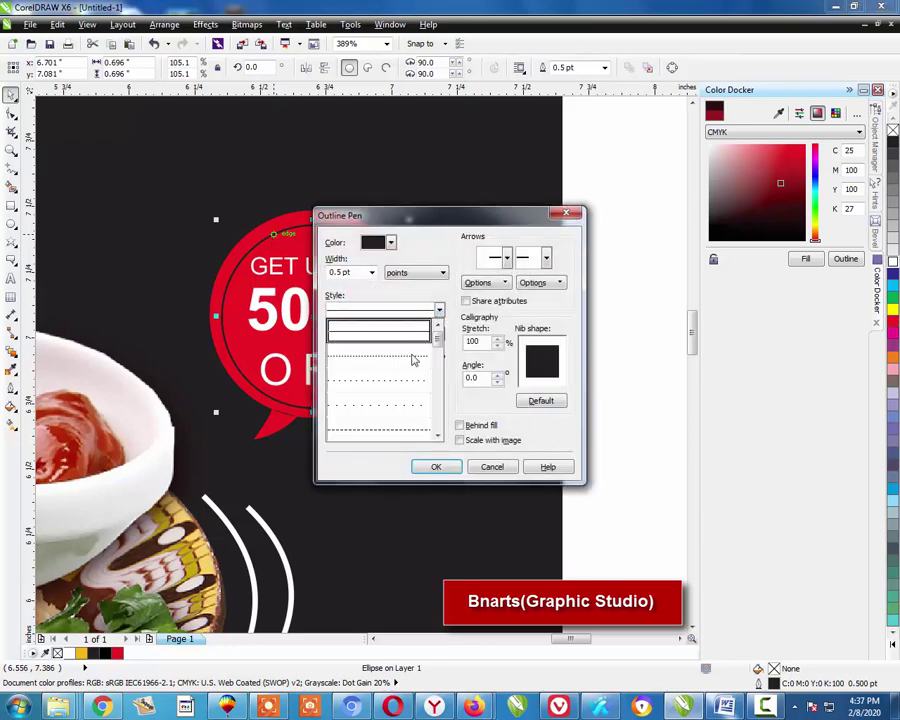
pyautogui.click(388, 405)
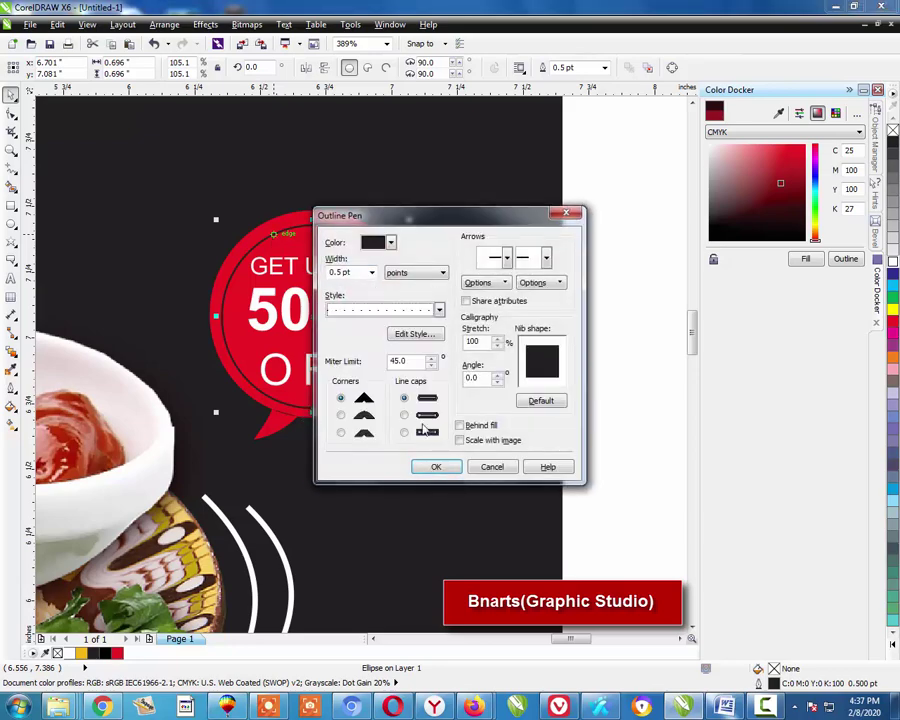
pyautogui.click(416, 470)
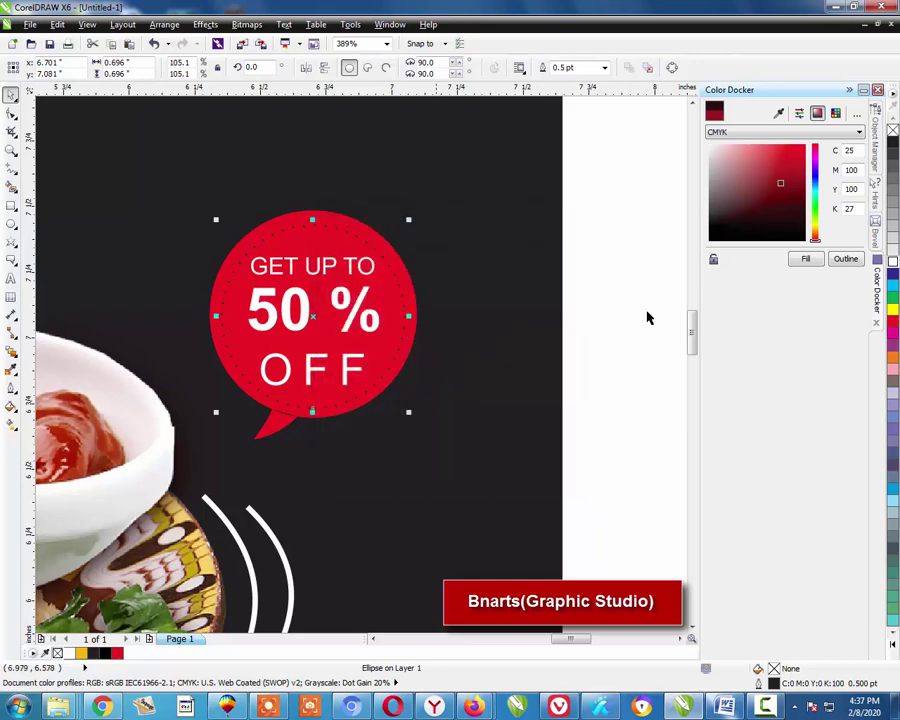
pyautogui.rightClick(893, 262)
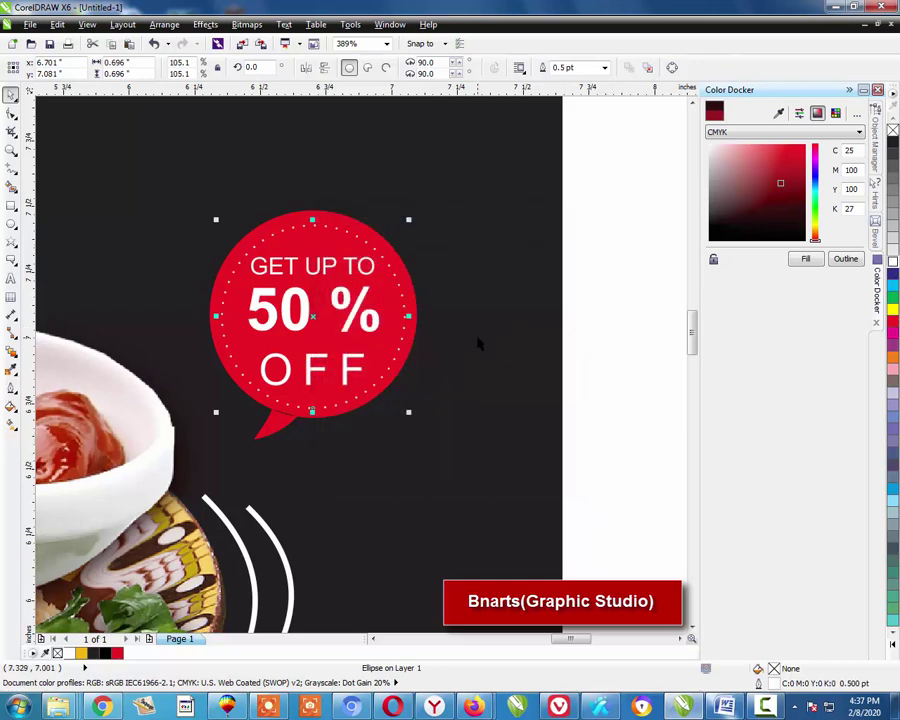
pyautogui.press('Escape')
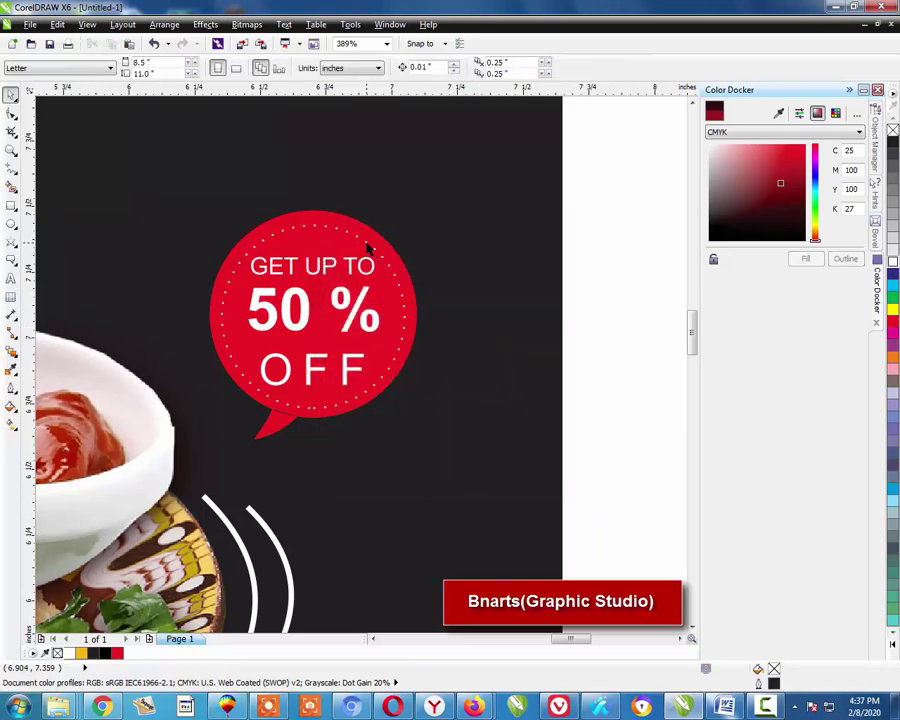
# - Enlarge the dotted circle to about 0.72 inches in diameter and centre it horizontally on the speech bubble
pyautogui.click(368, 248)
pyautogui.moveTo(408, 221); pyautogui.dragTo(412, 217)
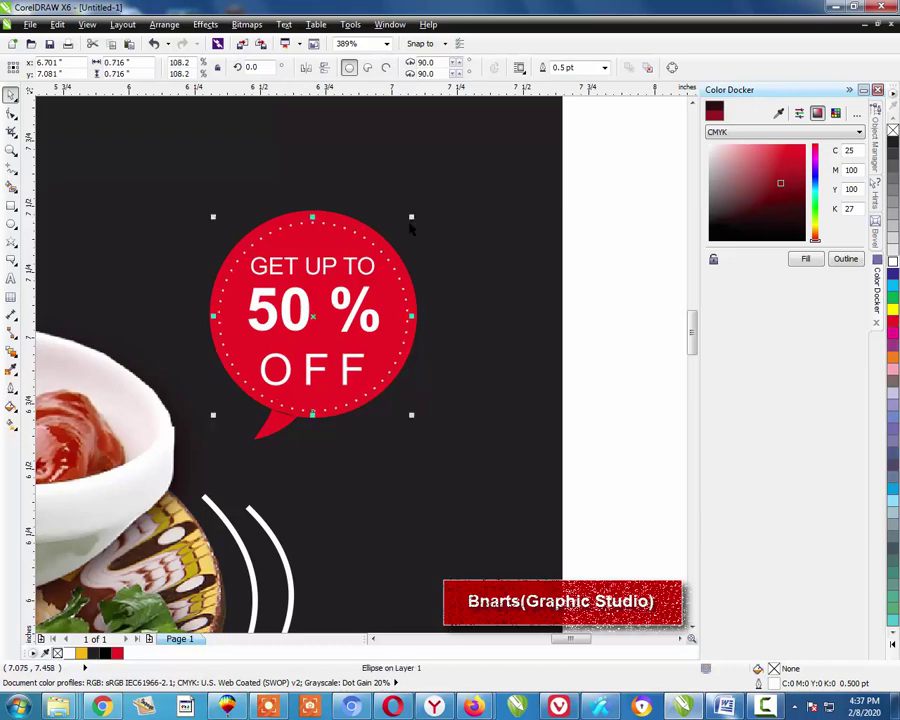
pyautogui.press('Escape')
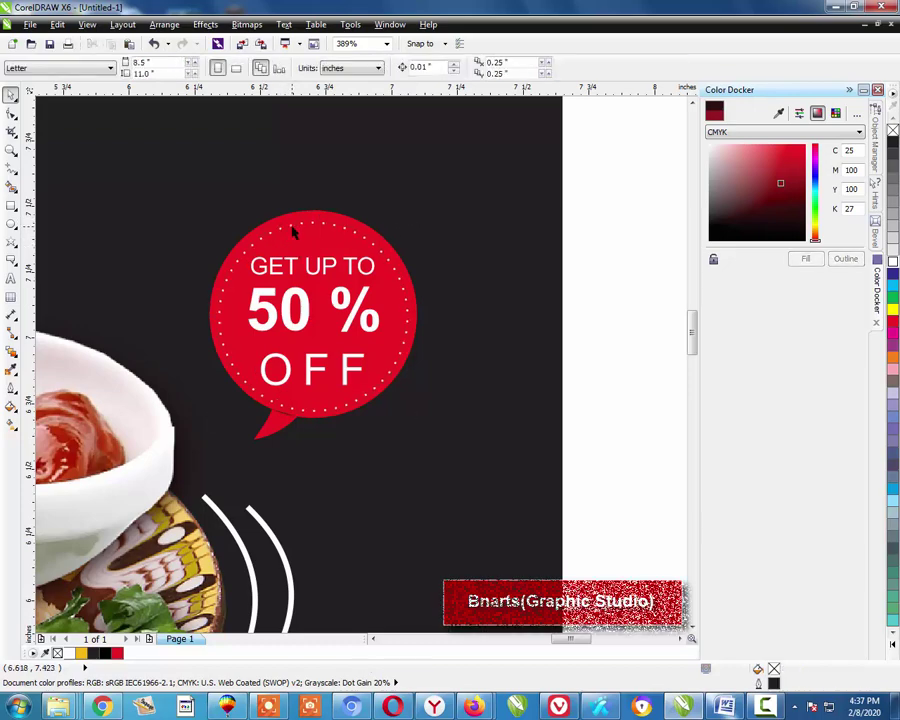
pyautogui.click(289, 225)
pyautogui.keyDown('shift'); pyautogui.click(286, 217); pyautogui.keyUp('shift')
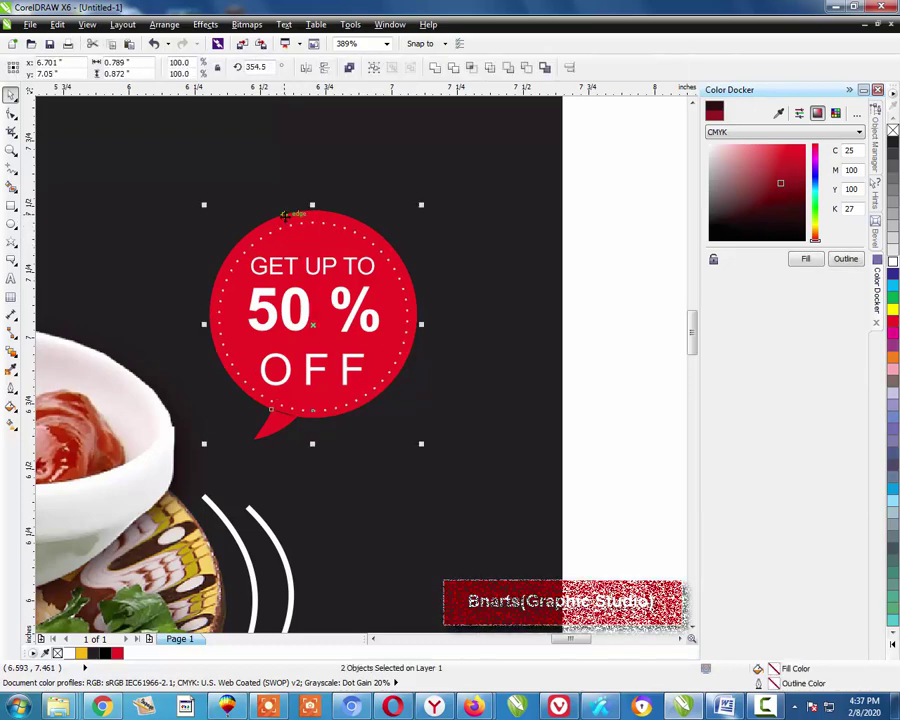
pyautogui.press('Escape')
pyautogui.scroll(-4, 286, 222)
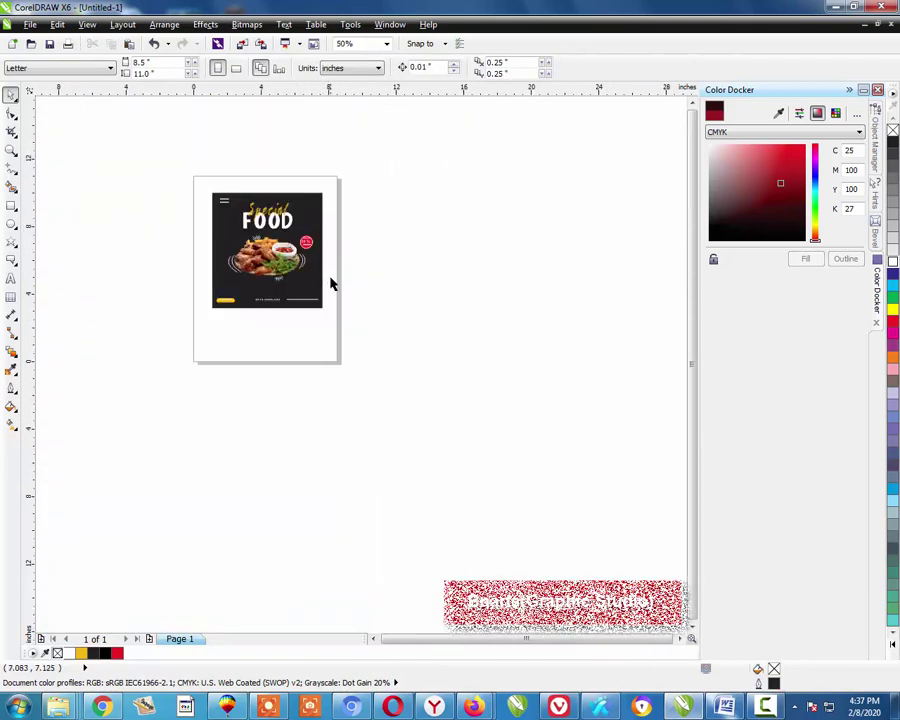
pyautogui.press('F2')
pyautogui.moveTo(176, 168); pyautogui.dragTo(362, 340)
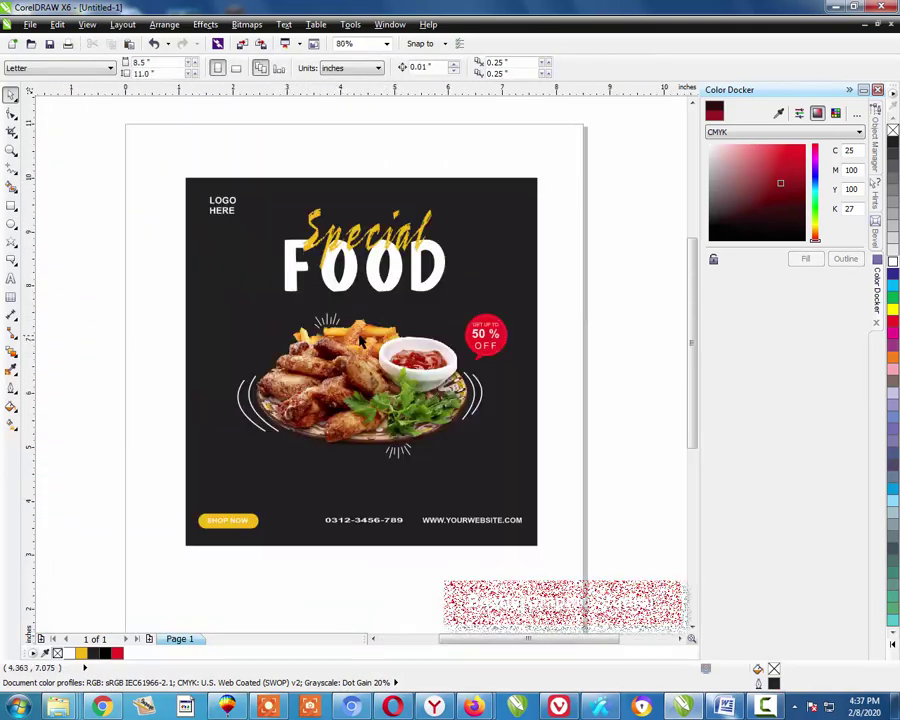